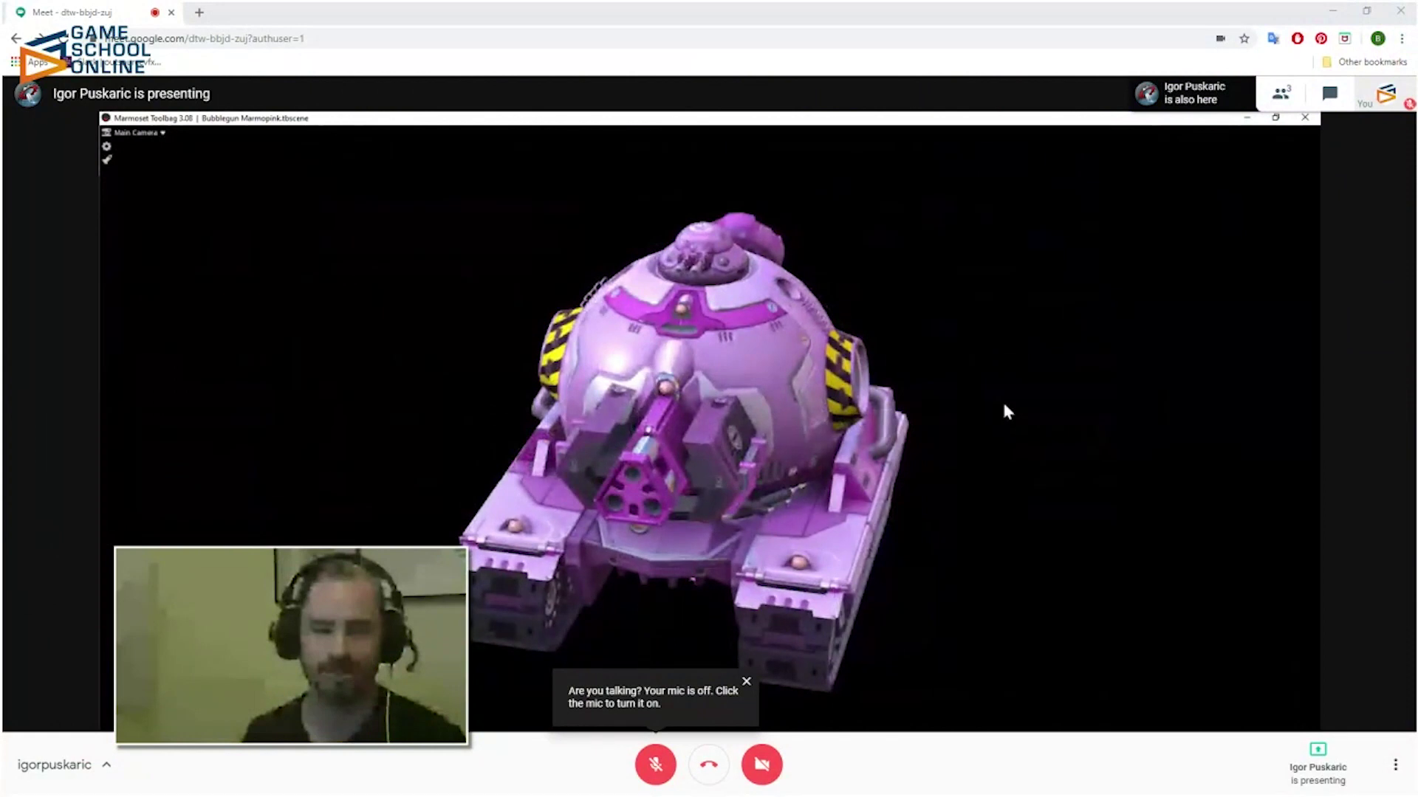
- Orbit the pink tank from head-on through three-quarter angles to inspect its front and side
left_click_drag(1001, 399, 1030, 391)
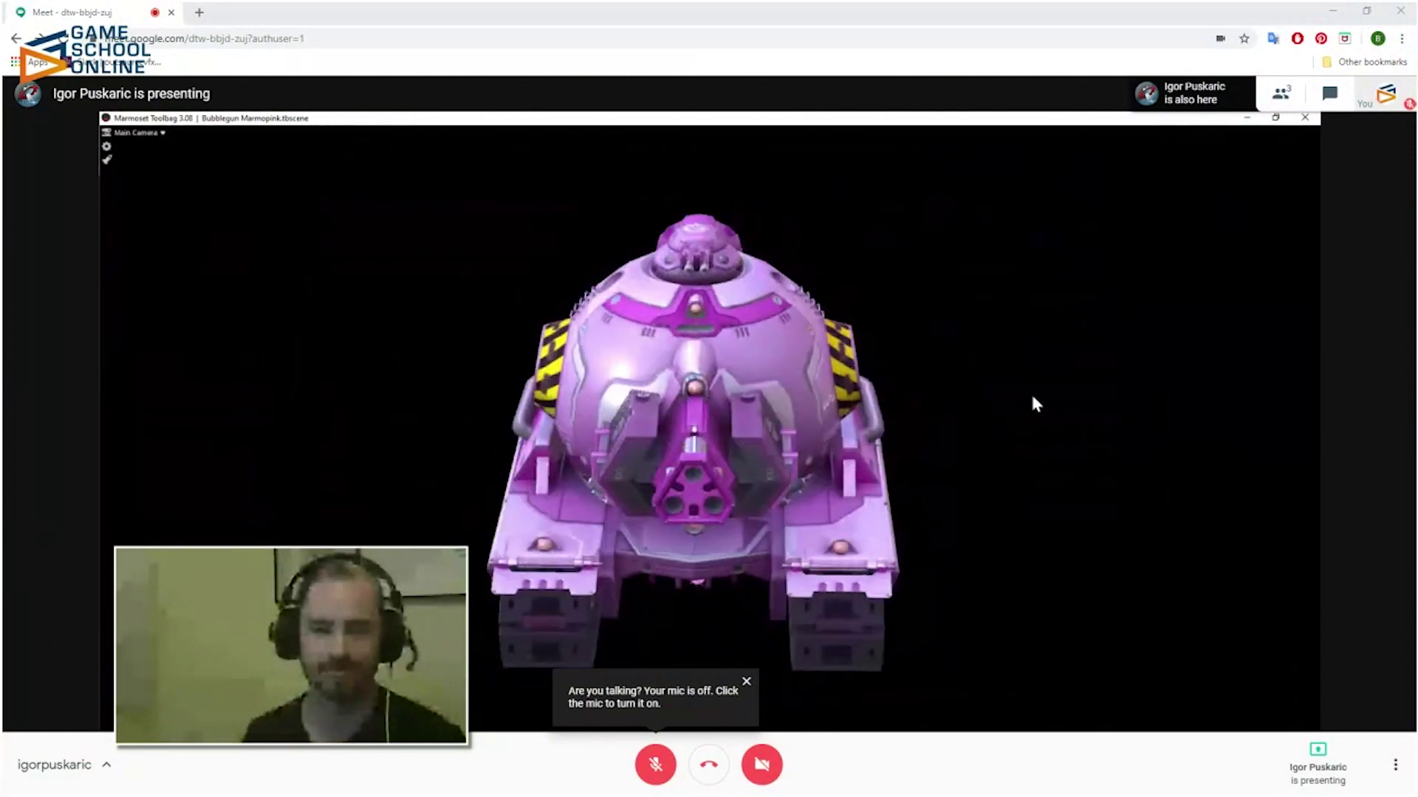
left_click_drag(991, 443, 1046, 480)
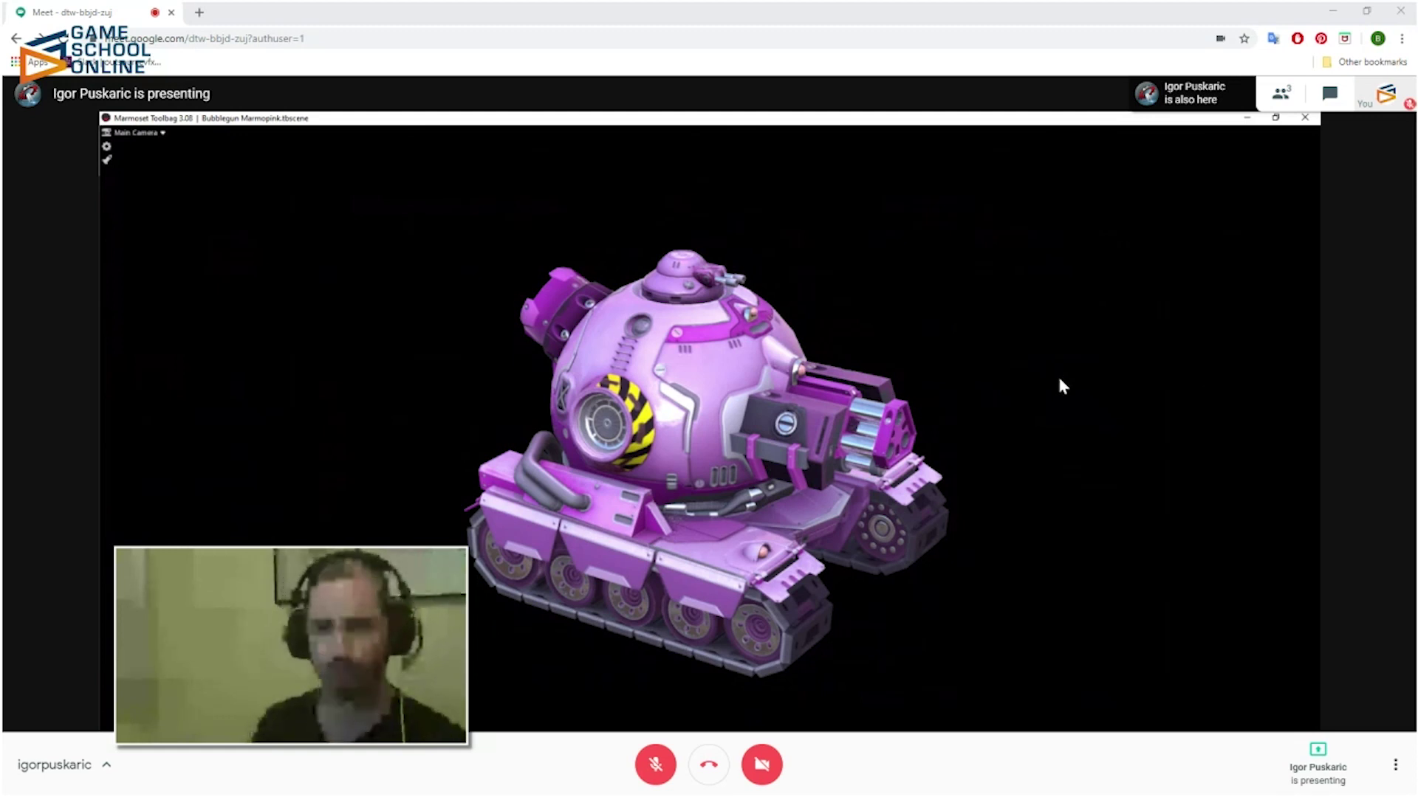
left_click_drag(1058, 378, 1052, 396)
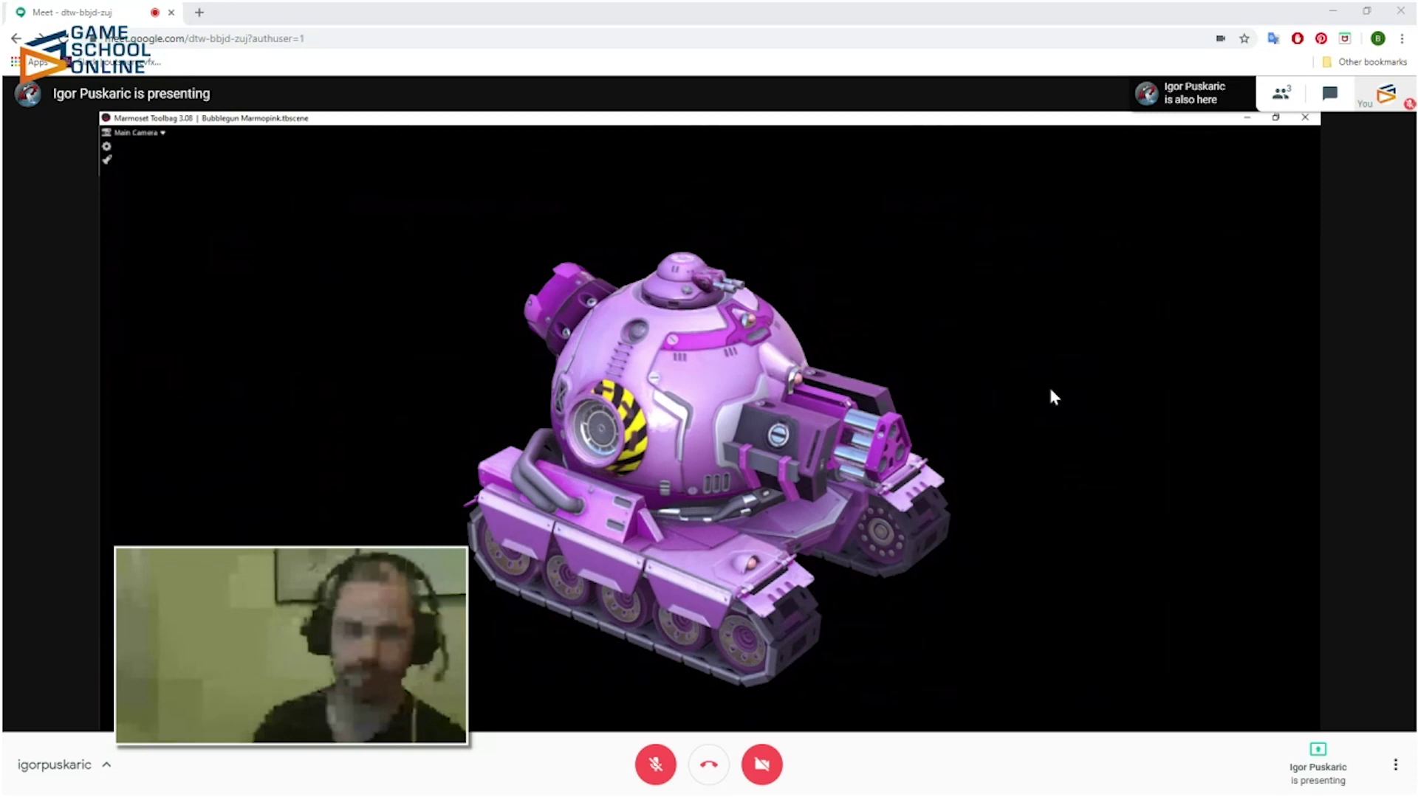
left_click_drag(1100, 403, 988, 363)
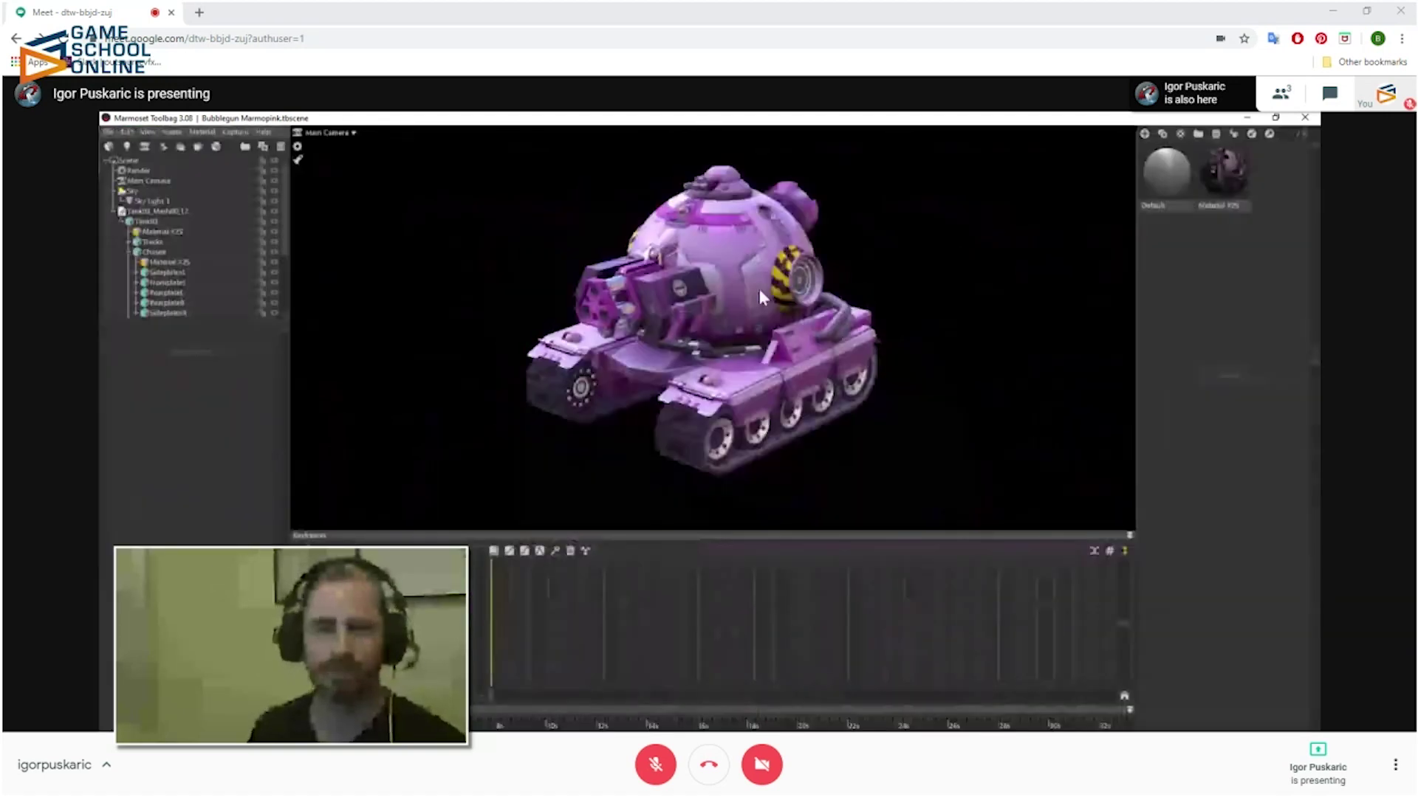
left_click_drag(975, 261, 917, 400)
- Orbit the pink tank to a frontal three-quarter view and its other side, then zoom in
left_click_drag(1000, 366, 925, 223)
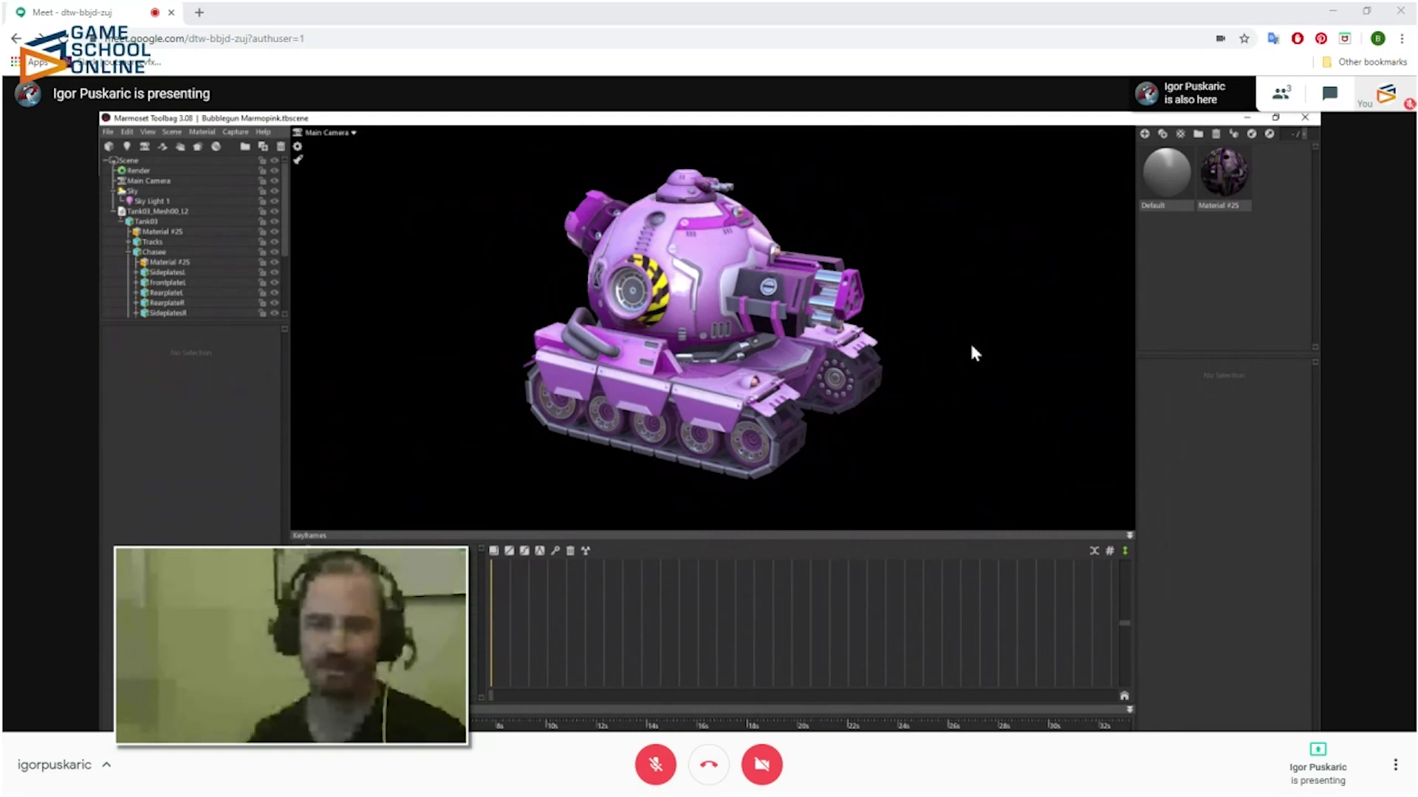
left_click_drag(987, 354, 961, 305)
scroll(968, 314, "up", 3)
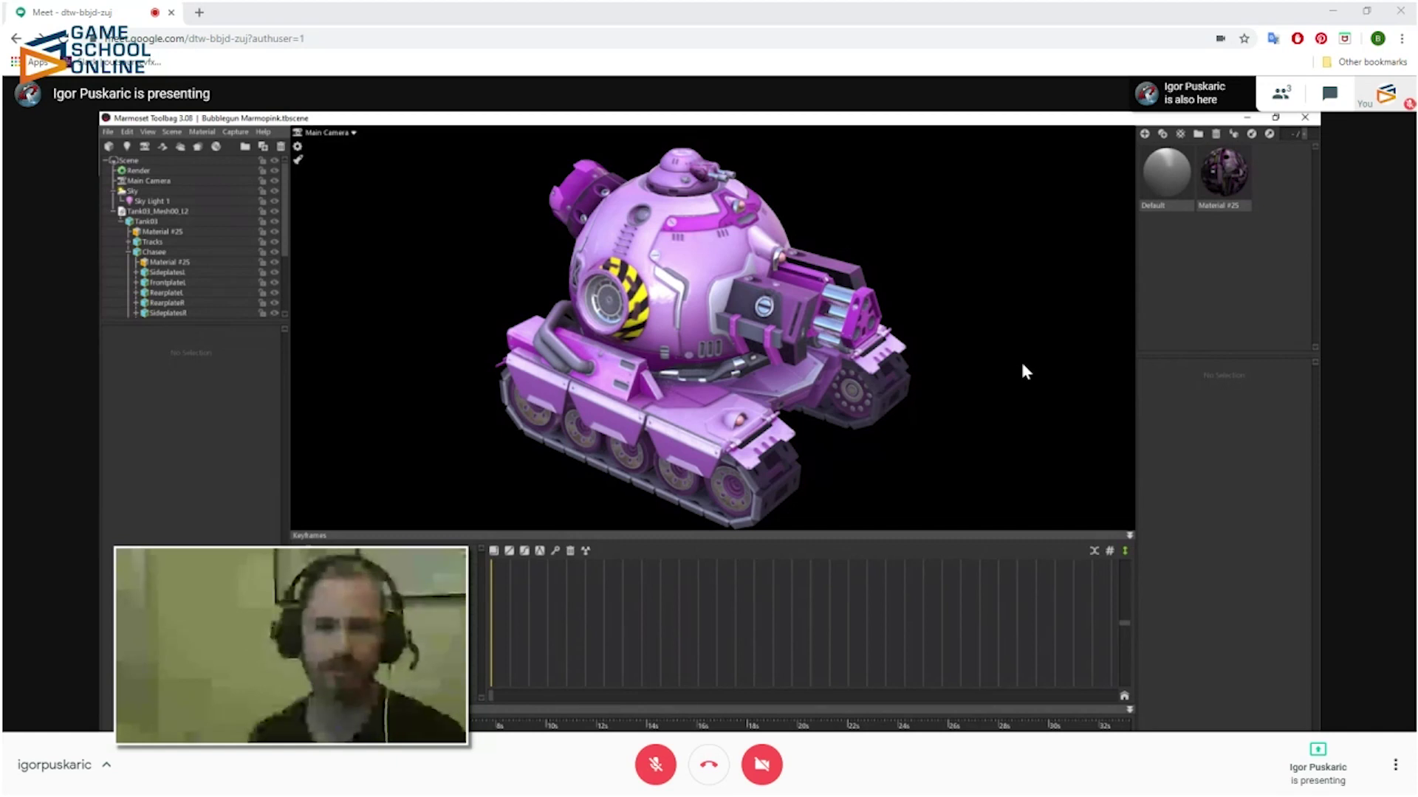
- Swing the camera so the pink tank's cannon points left, ending looking down on its front
left_click_drag(1022, 365, 969, 367)
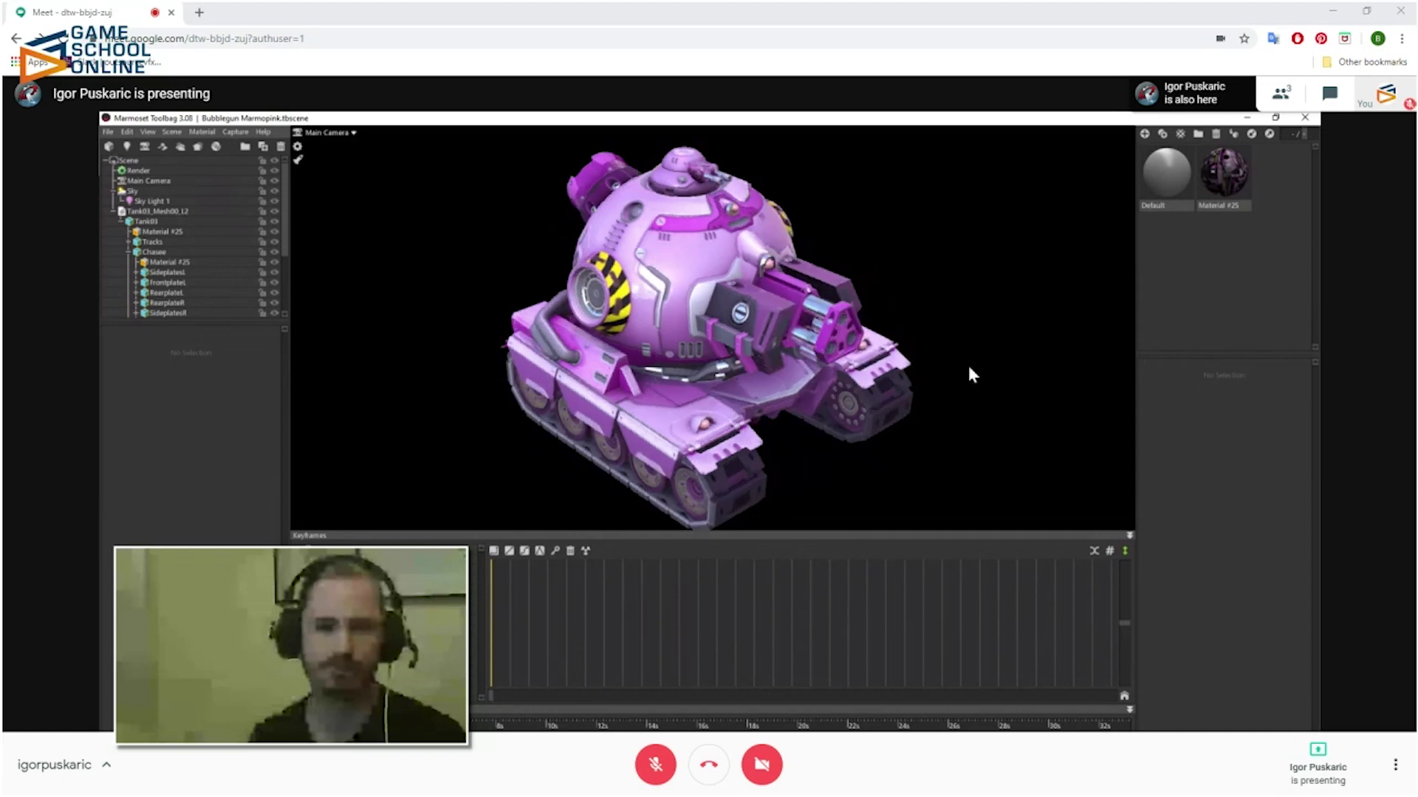
mouse_move(968, 370)
left_mouse_down()
mouse_move(956, 370)
mouse_move(972, 381)
left_mouse_up()
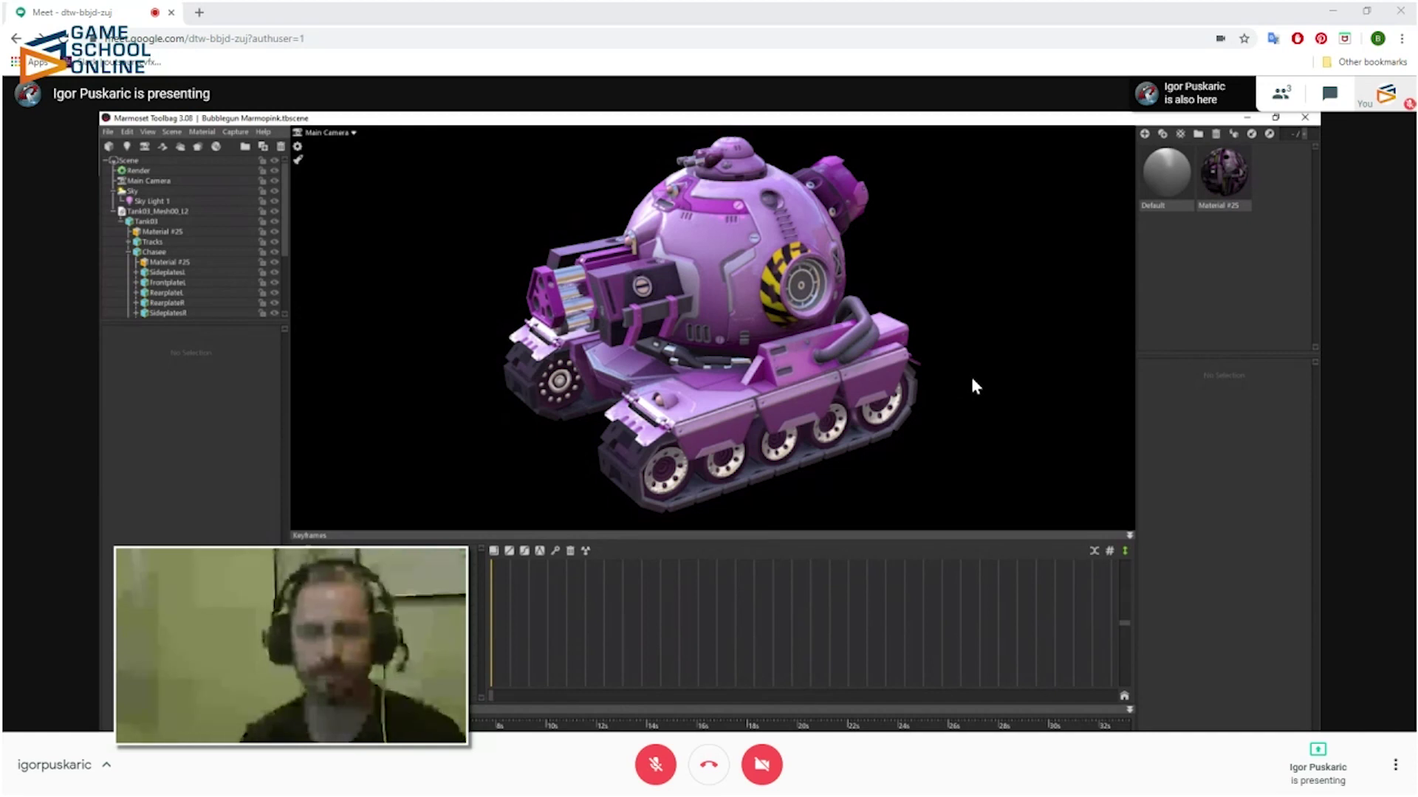
left_click_drag(1028, 387, 1022, 387)
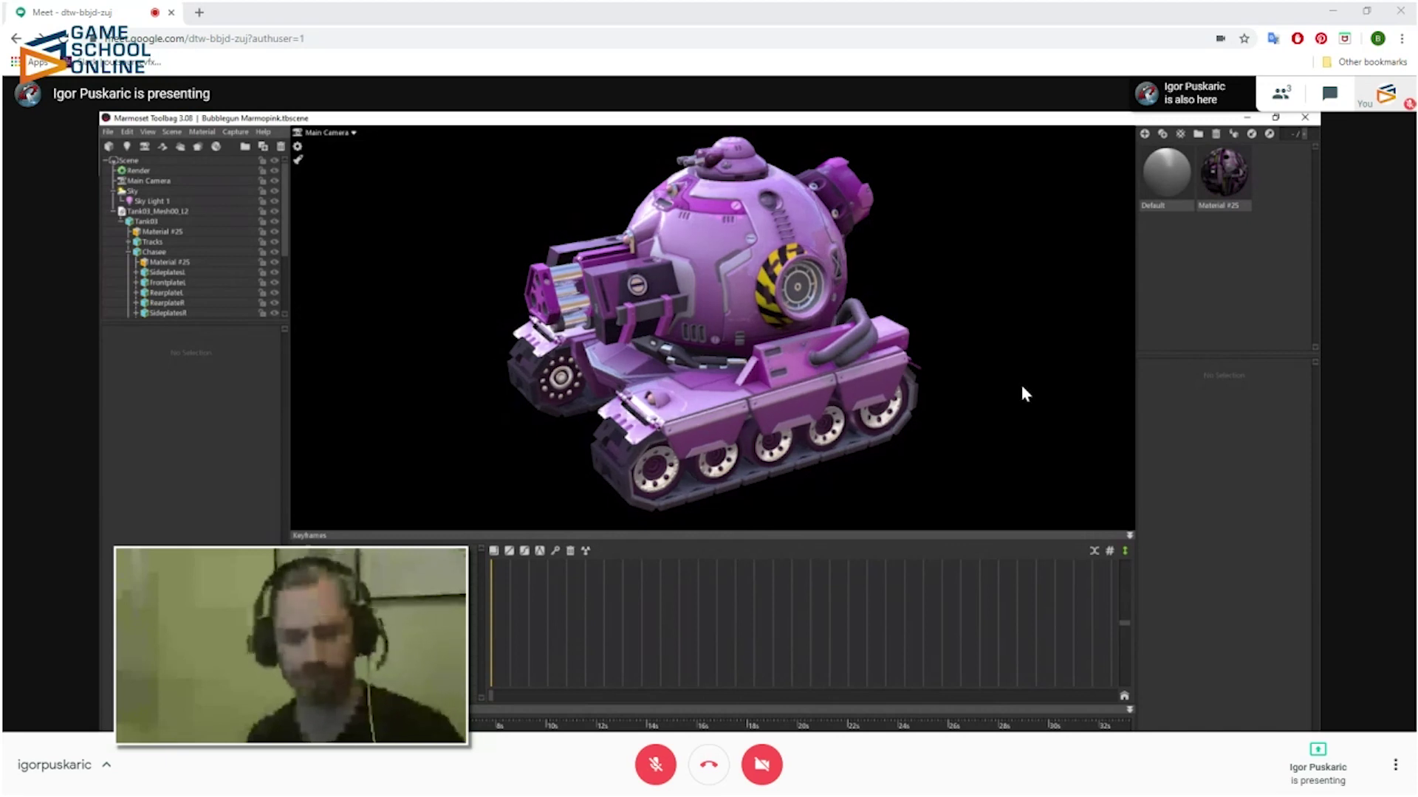
left_click_drag(1023, 388, 1020, 369)
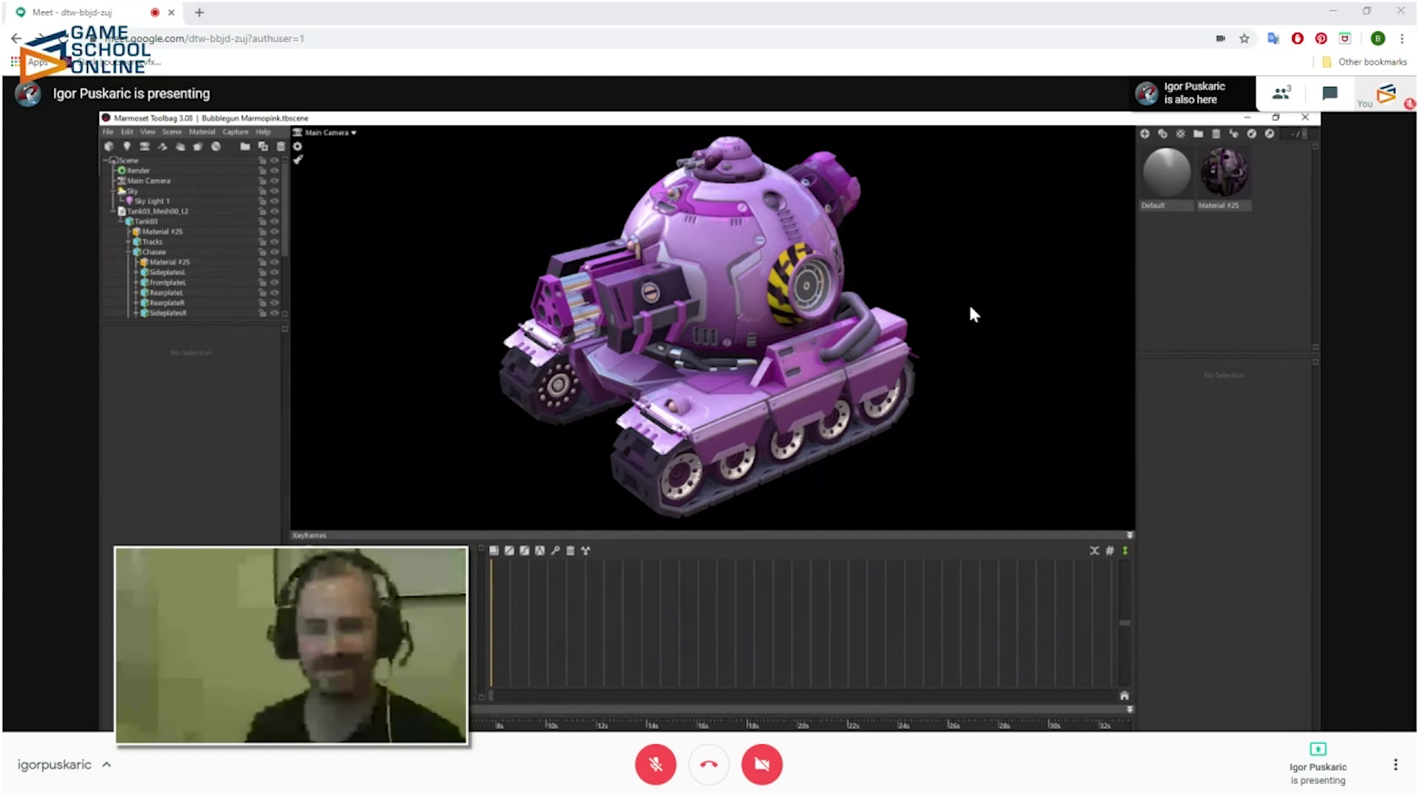
left_click_drag(945, 286, 954, 345)
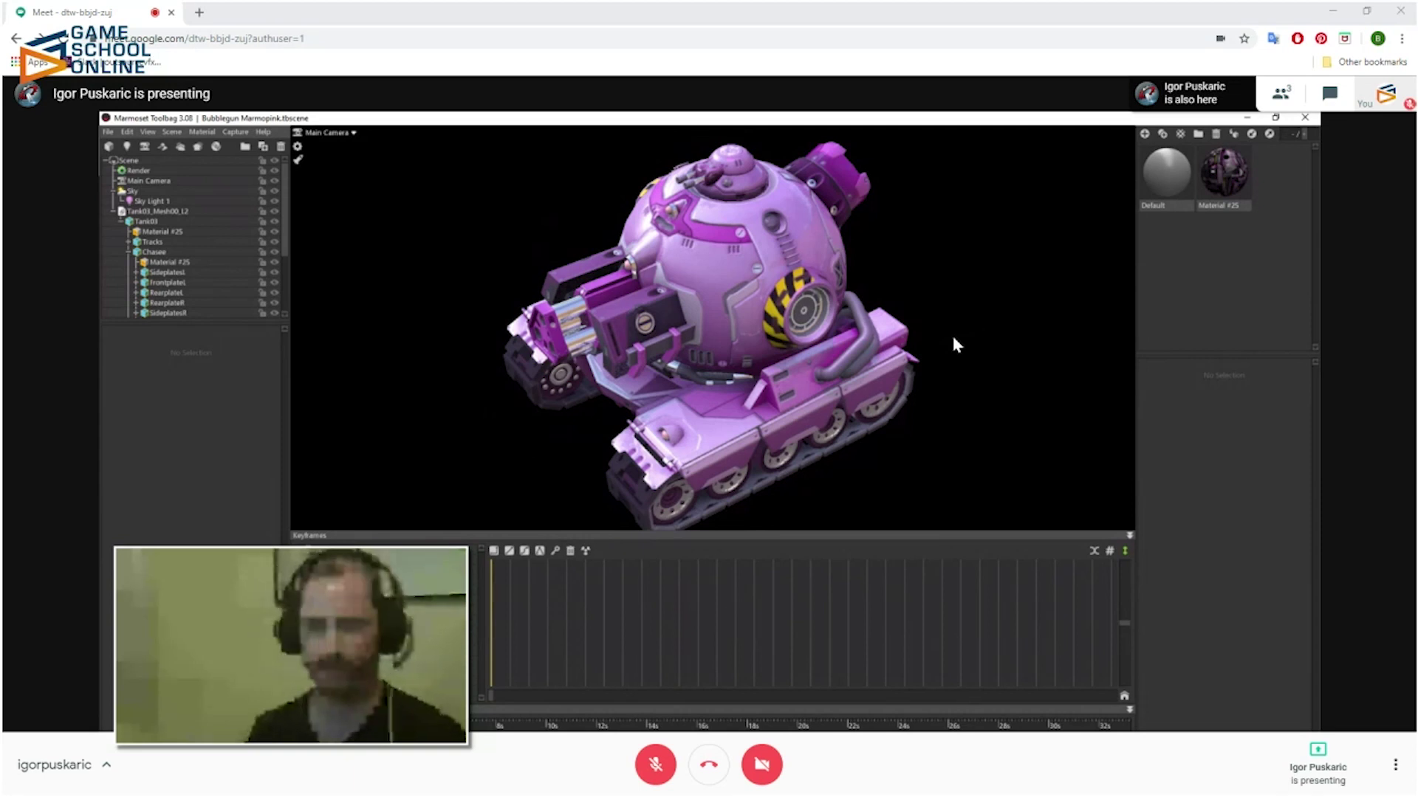
left_click_drag(1025, 361, 976, 308)
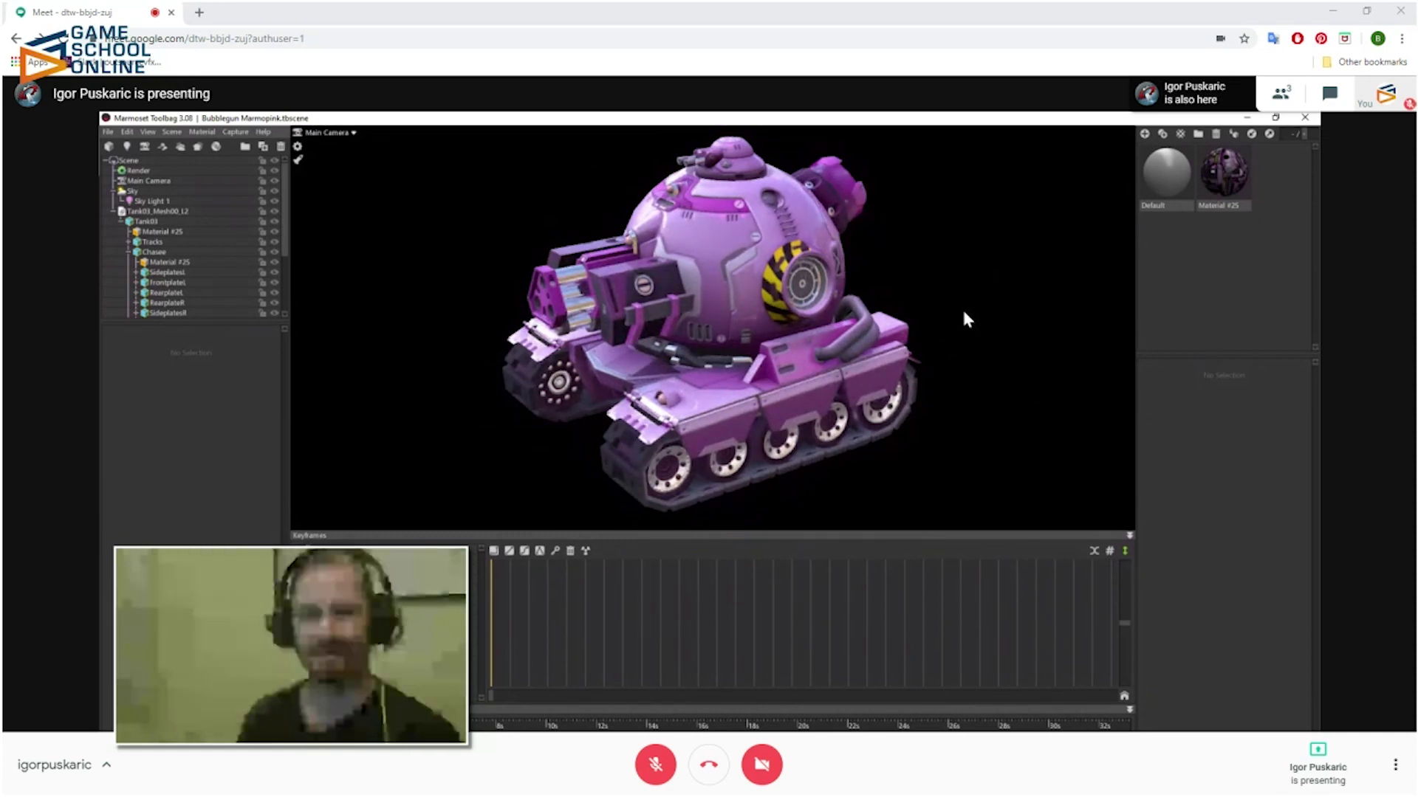
left_click_drag(936, 251, 1039, 379)
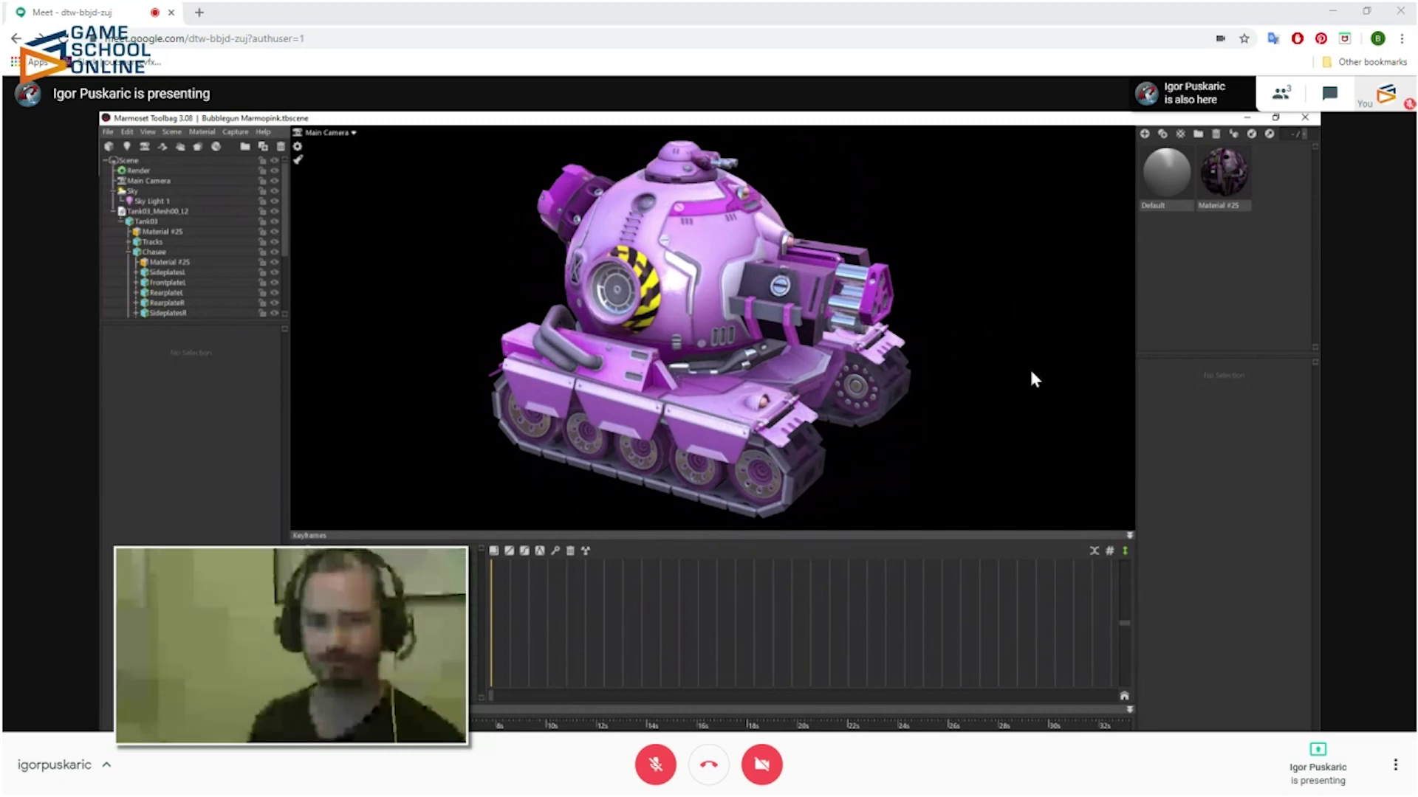
left_click_drag(1030, 372, 1004, 373)
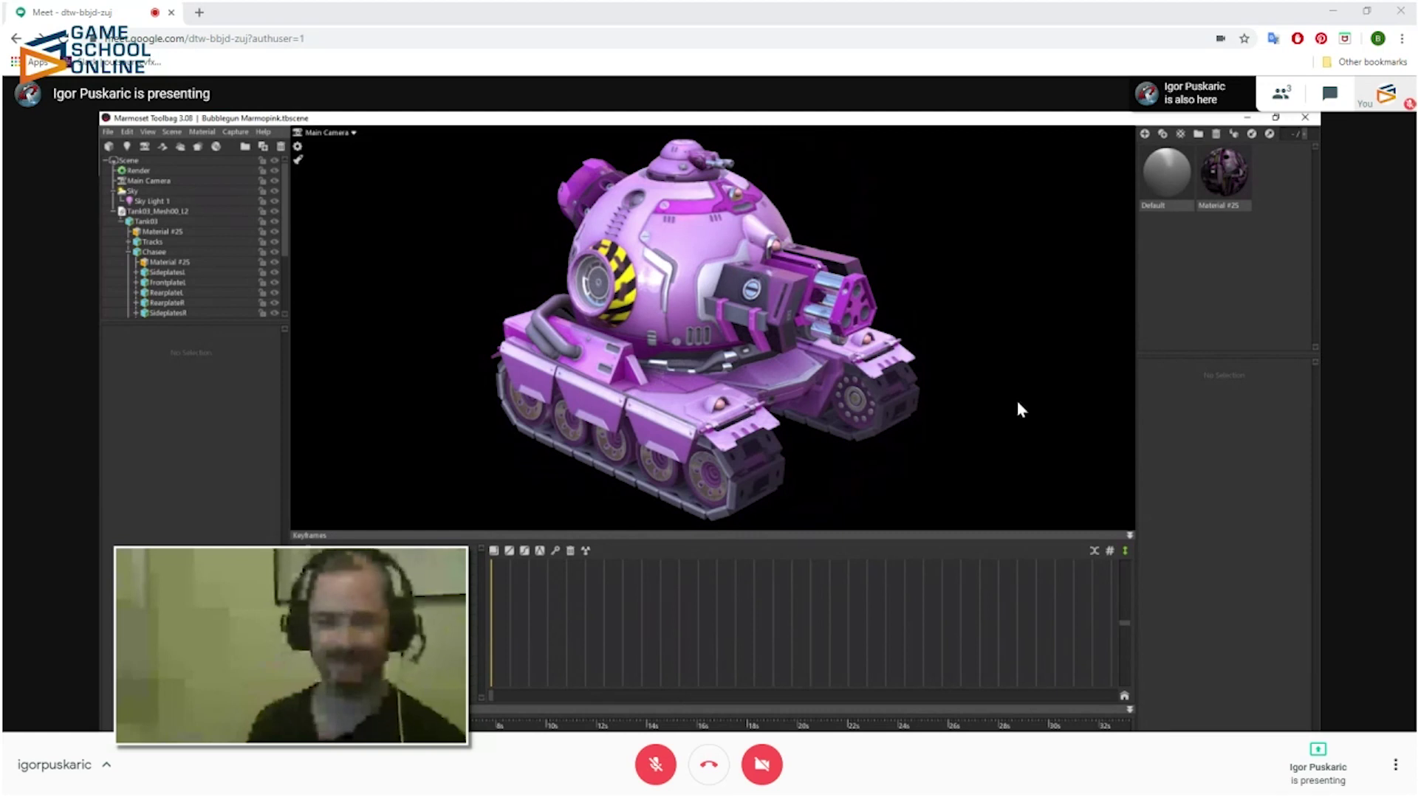
left_click_drag(1016, 405, 1008, 404)
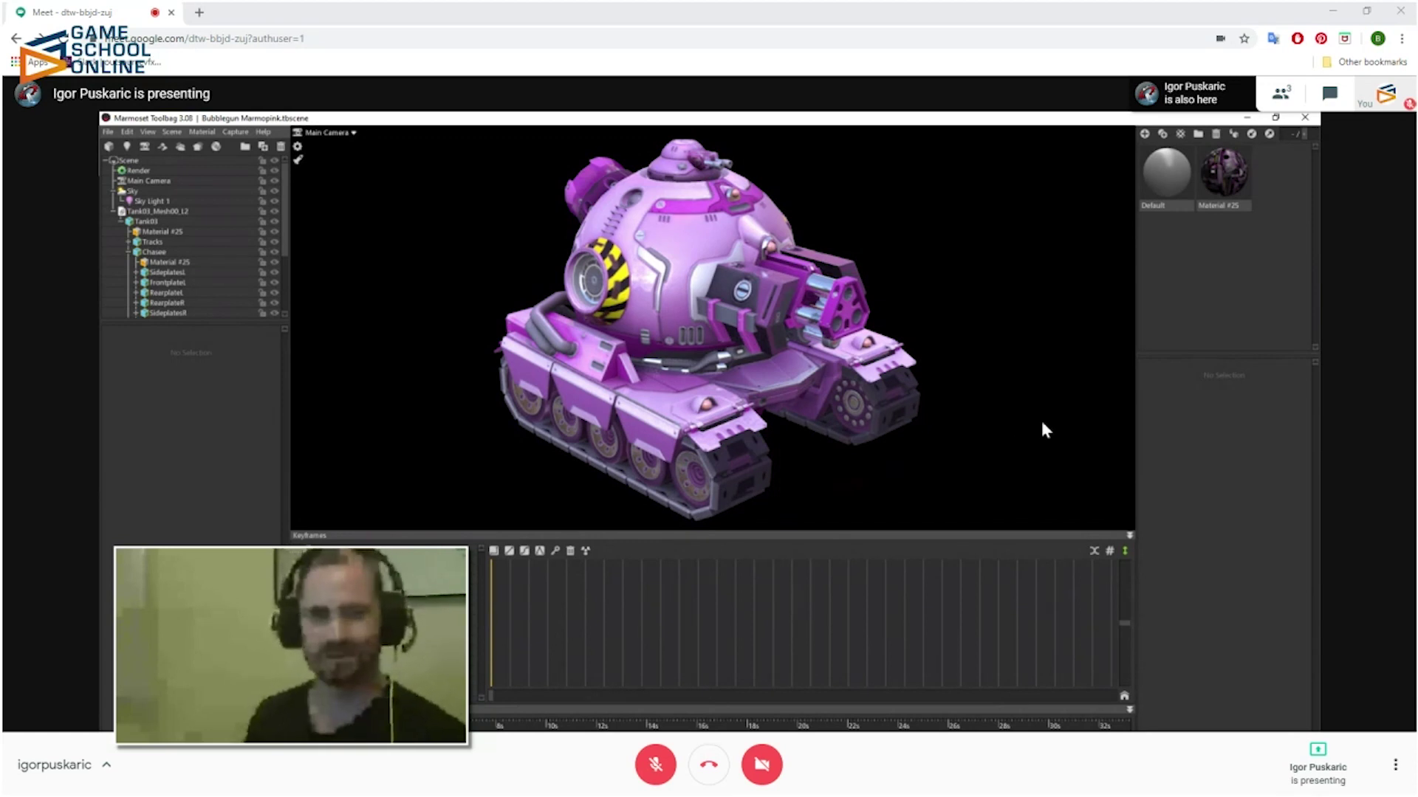
left_click_drag(1042, 424, 998, 426)
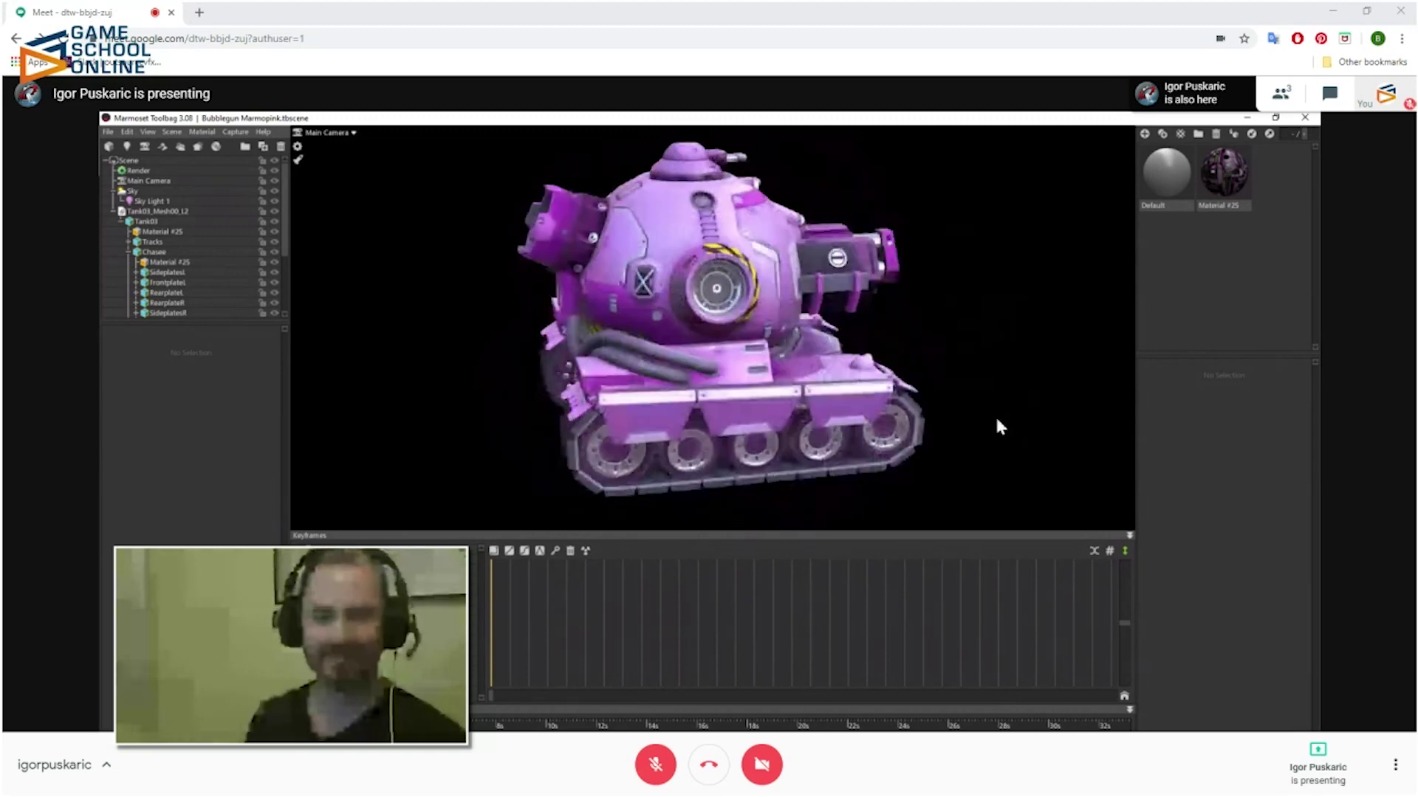
left_click_drag(1064, 465, 959, 446)
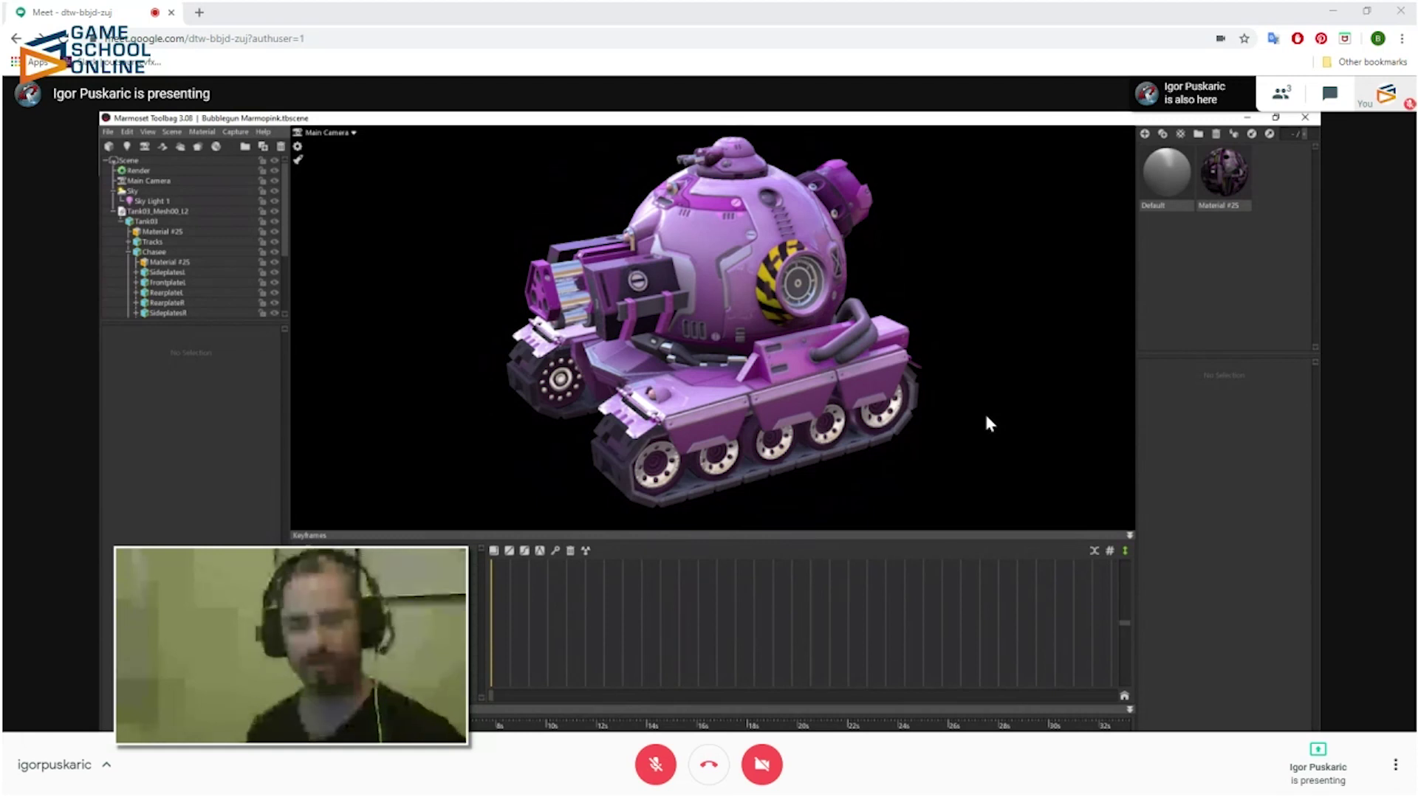
left_click_drag(966, 351, 1009, 374)
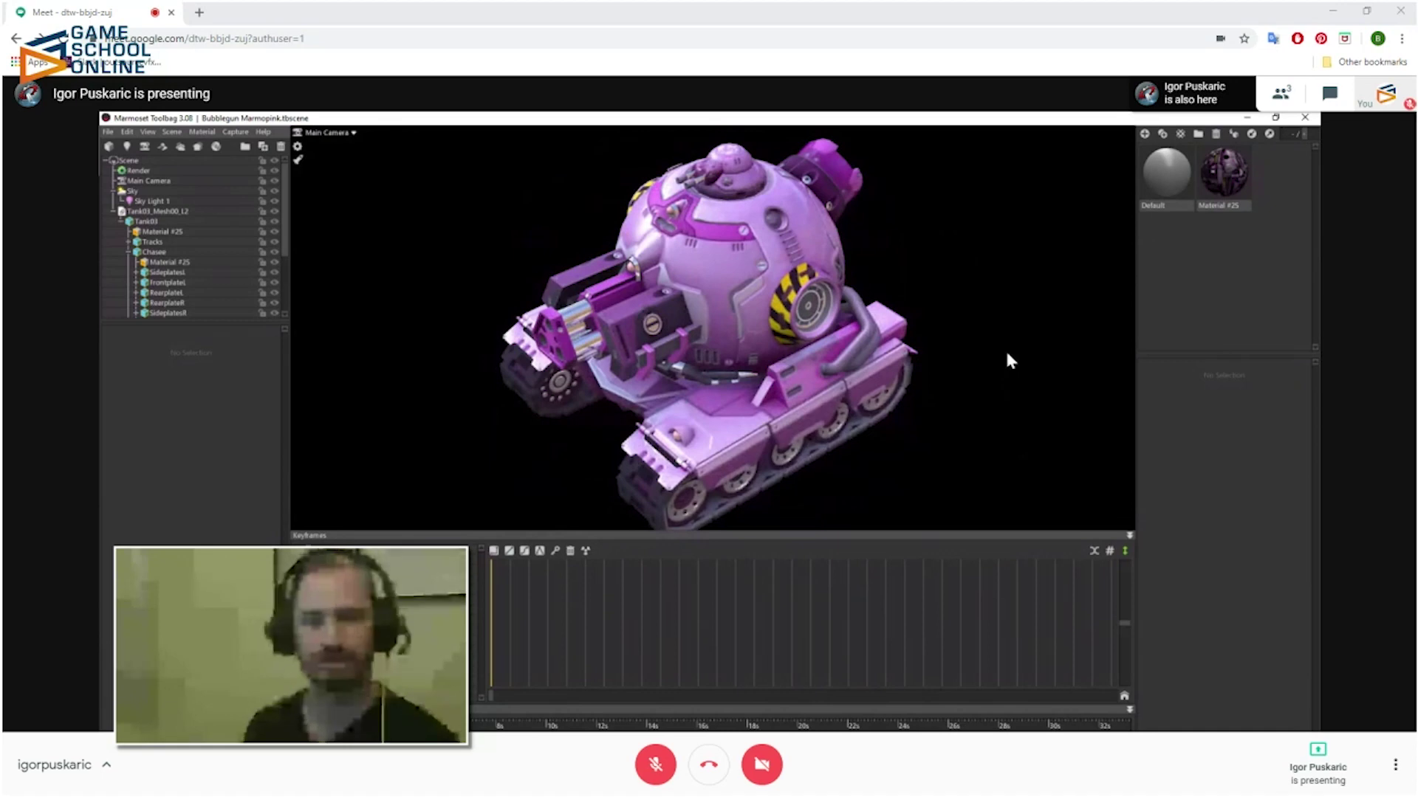
left_click_drag(1014, 380, 970, 313)
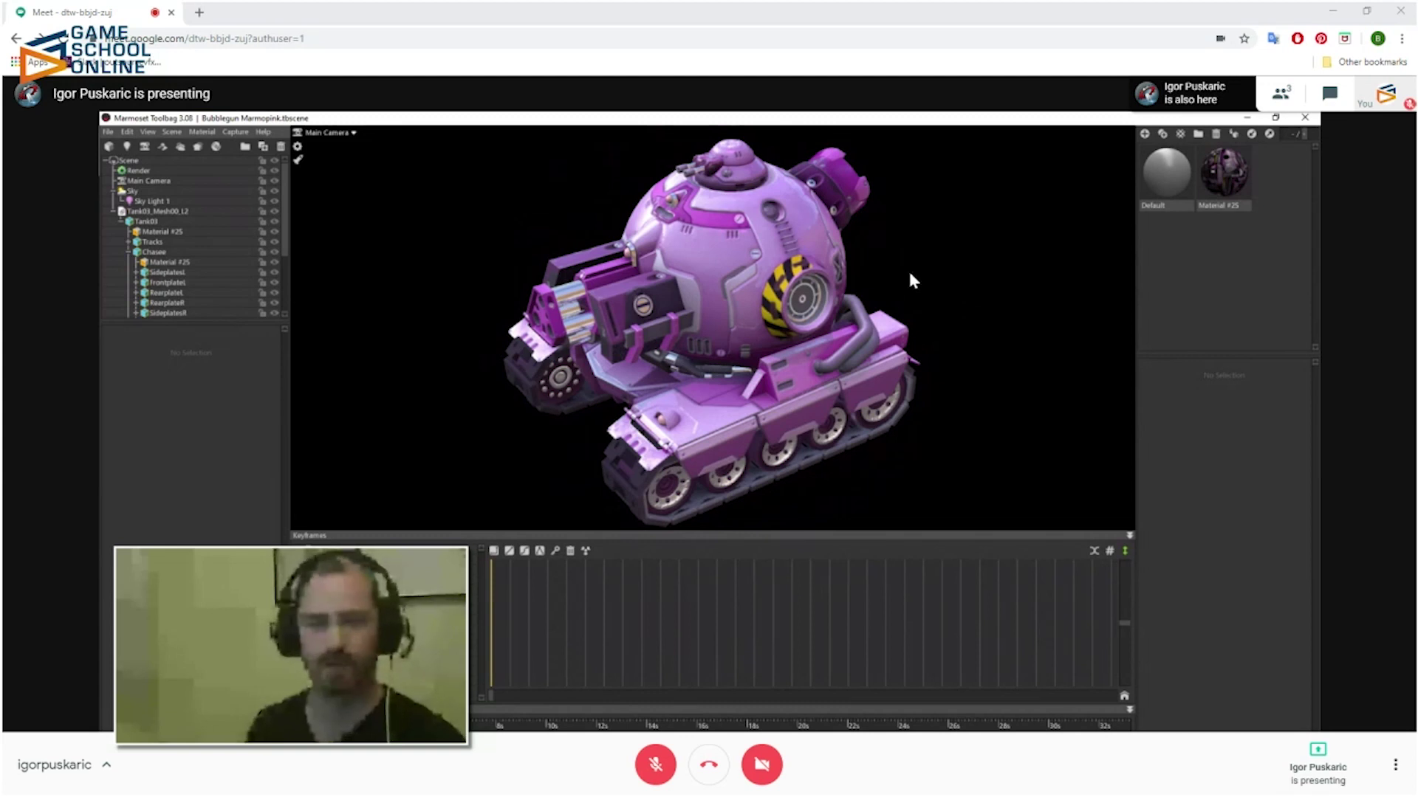
left_click_drag(912, 280, 1100, 307)
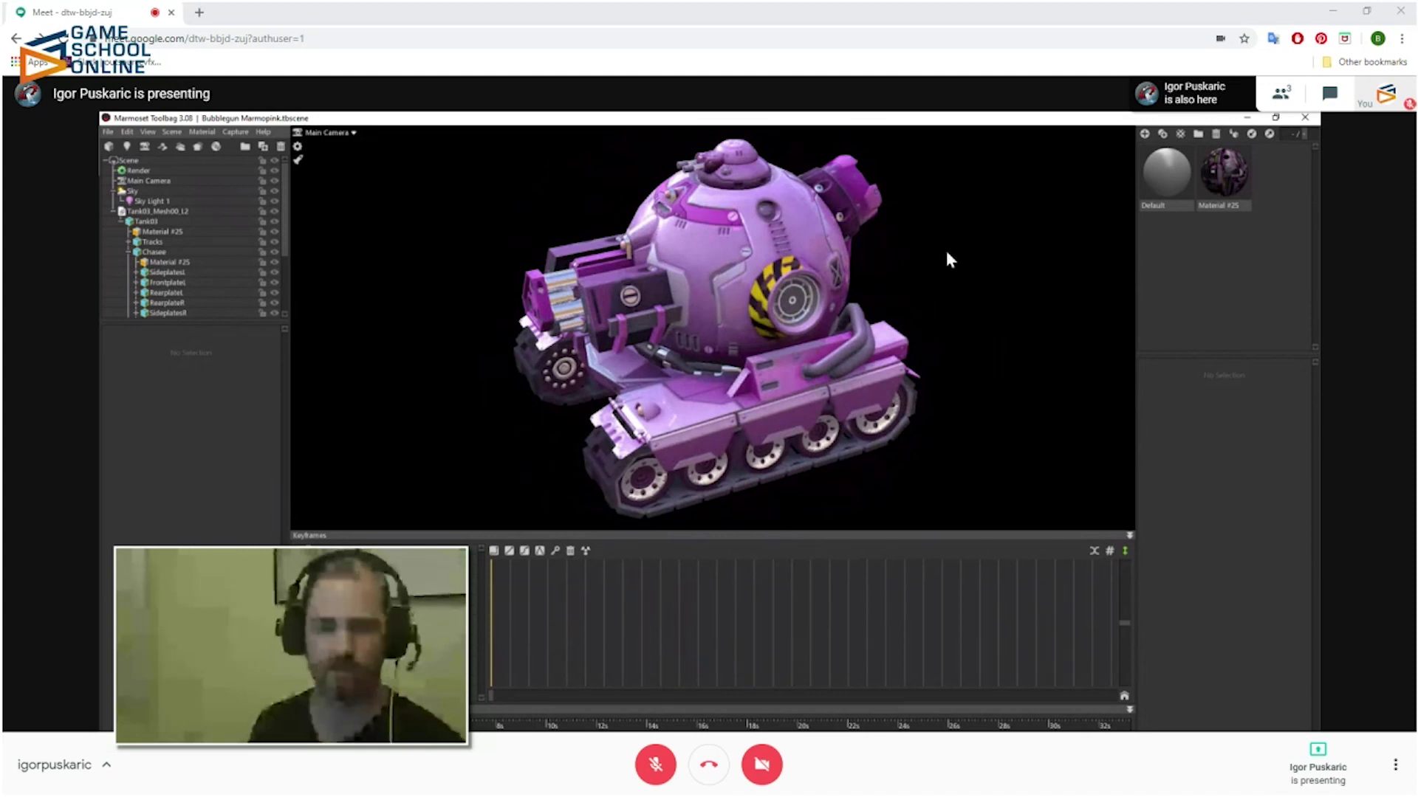
left_click_drag(947, 254, 966, 254)
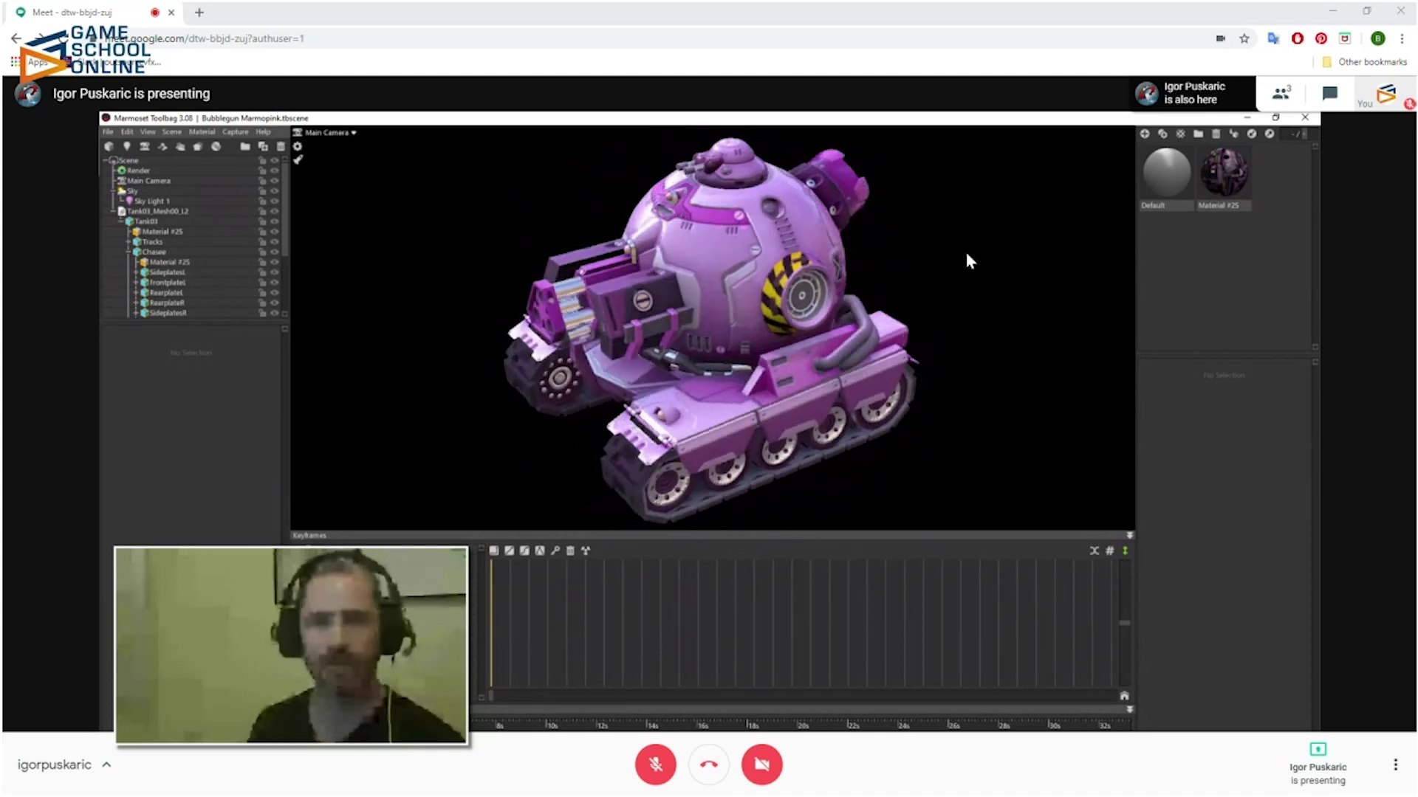
left_click_drag(967, 254, 921, 248)
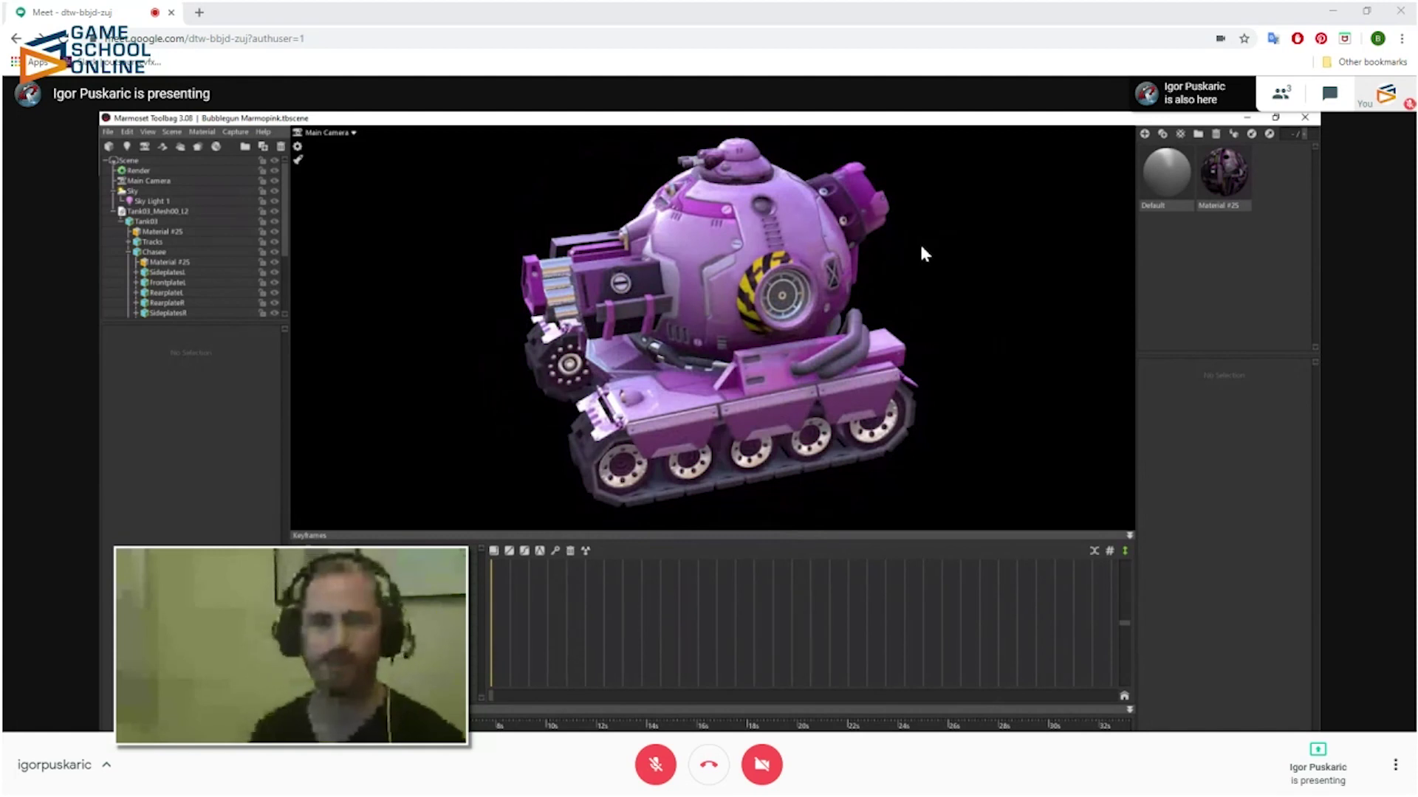
left_click_drag(927, 269, 960, 290)
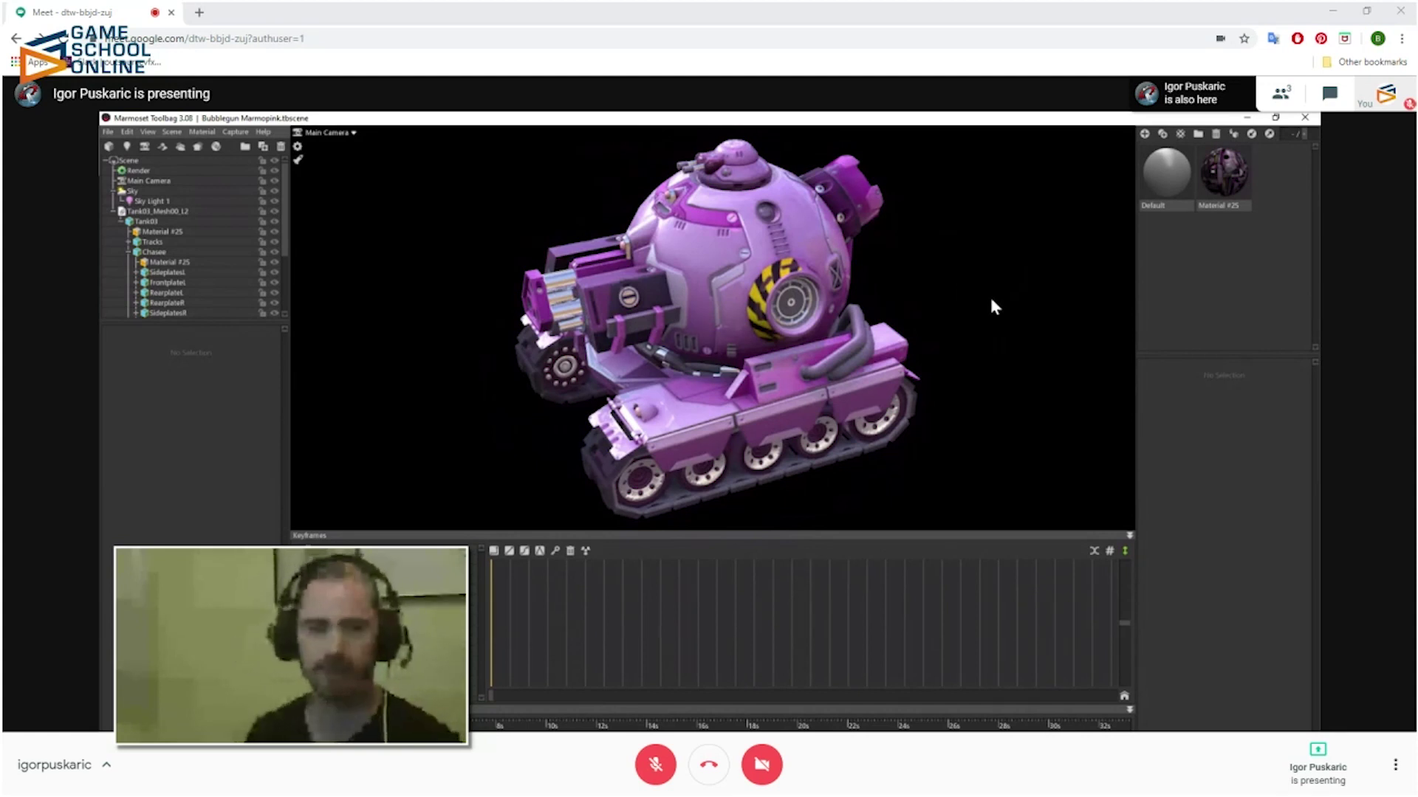
left_click_drag(990, 307, 965, 253)
left_click_drag(997, 327, 978, 293)
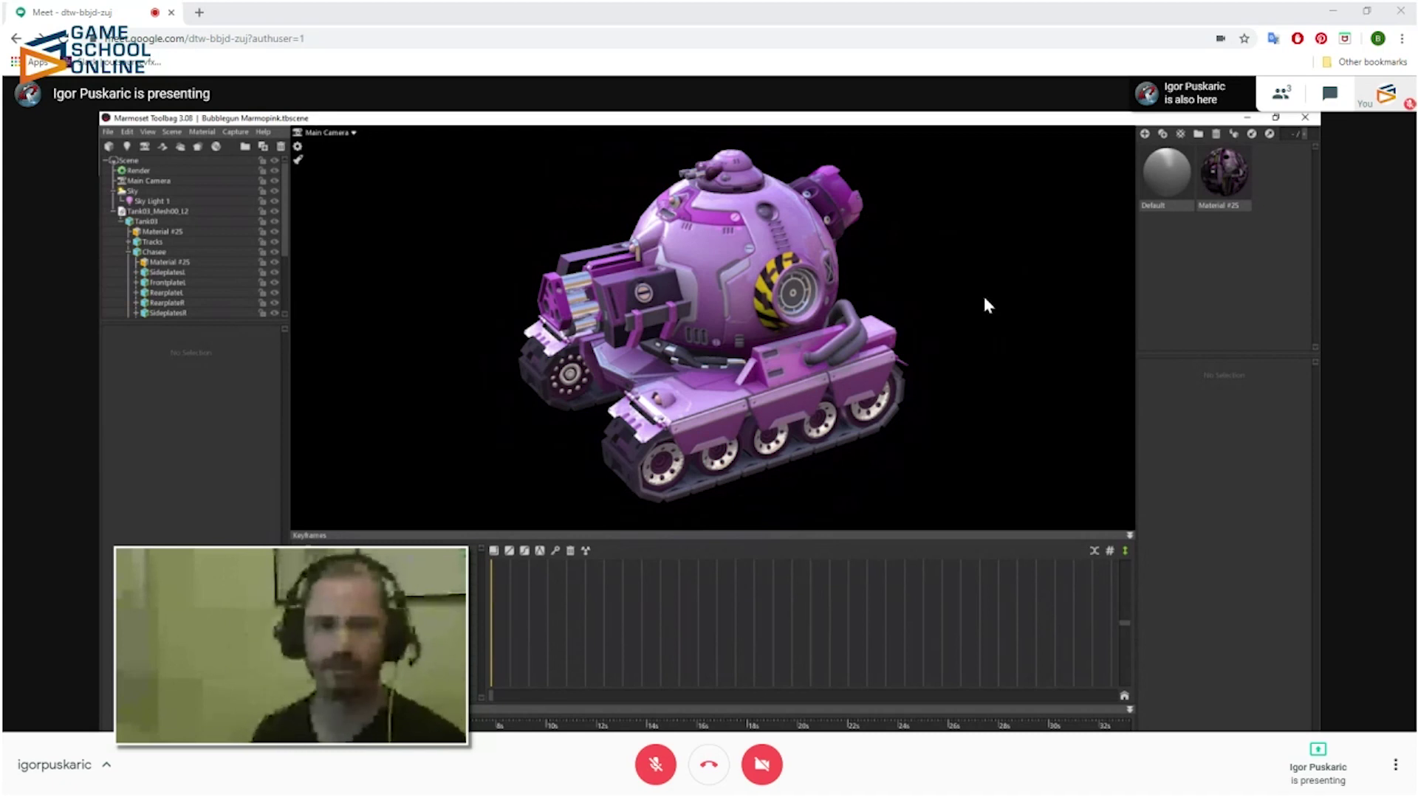
- Orbit through several angles to a side-on view showing the tank's front-left with gun left
left_click_drag(984, 300, 944, 249)
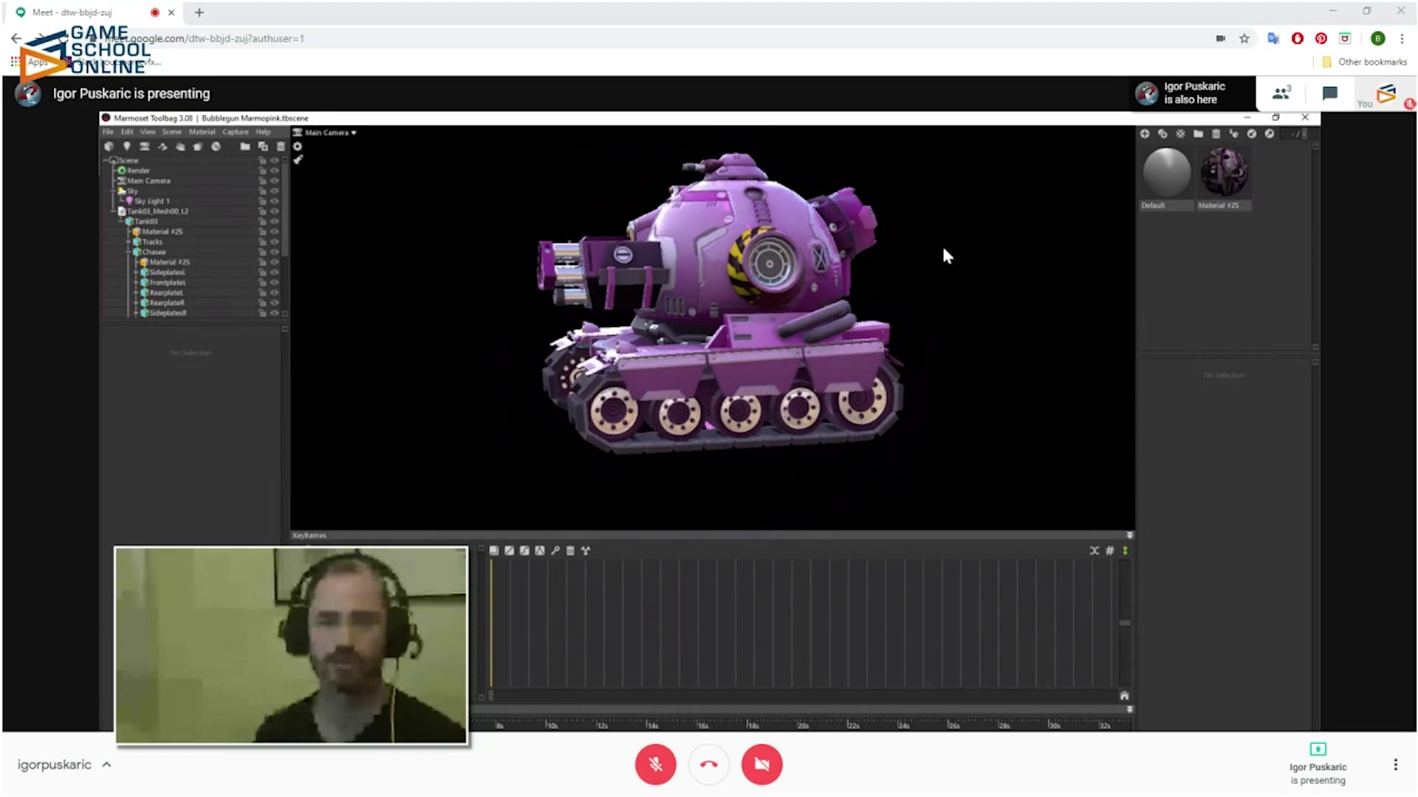
left_click_drag(943, 249, 974, 318)
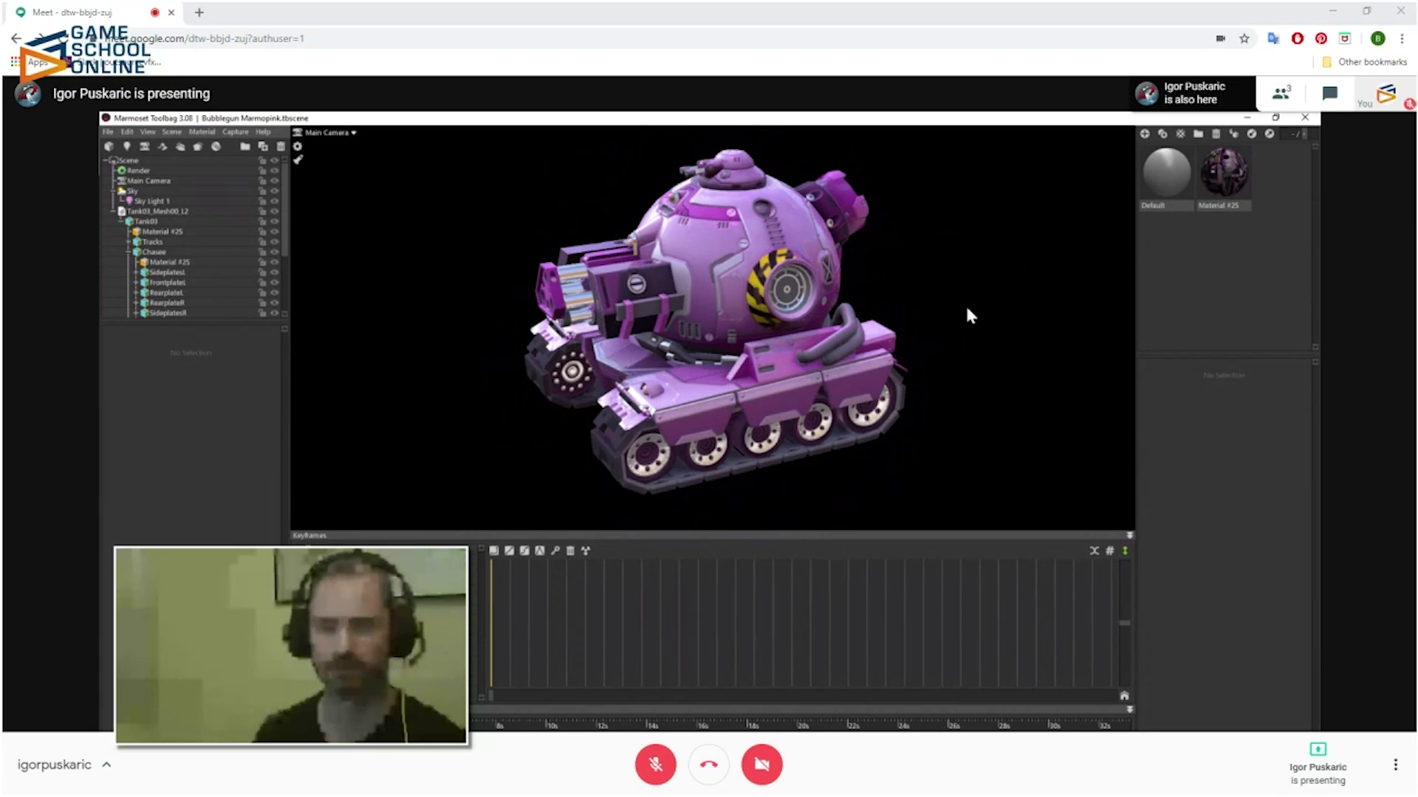
left_click_drag(966, 308, 983, 304)
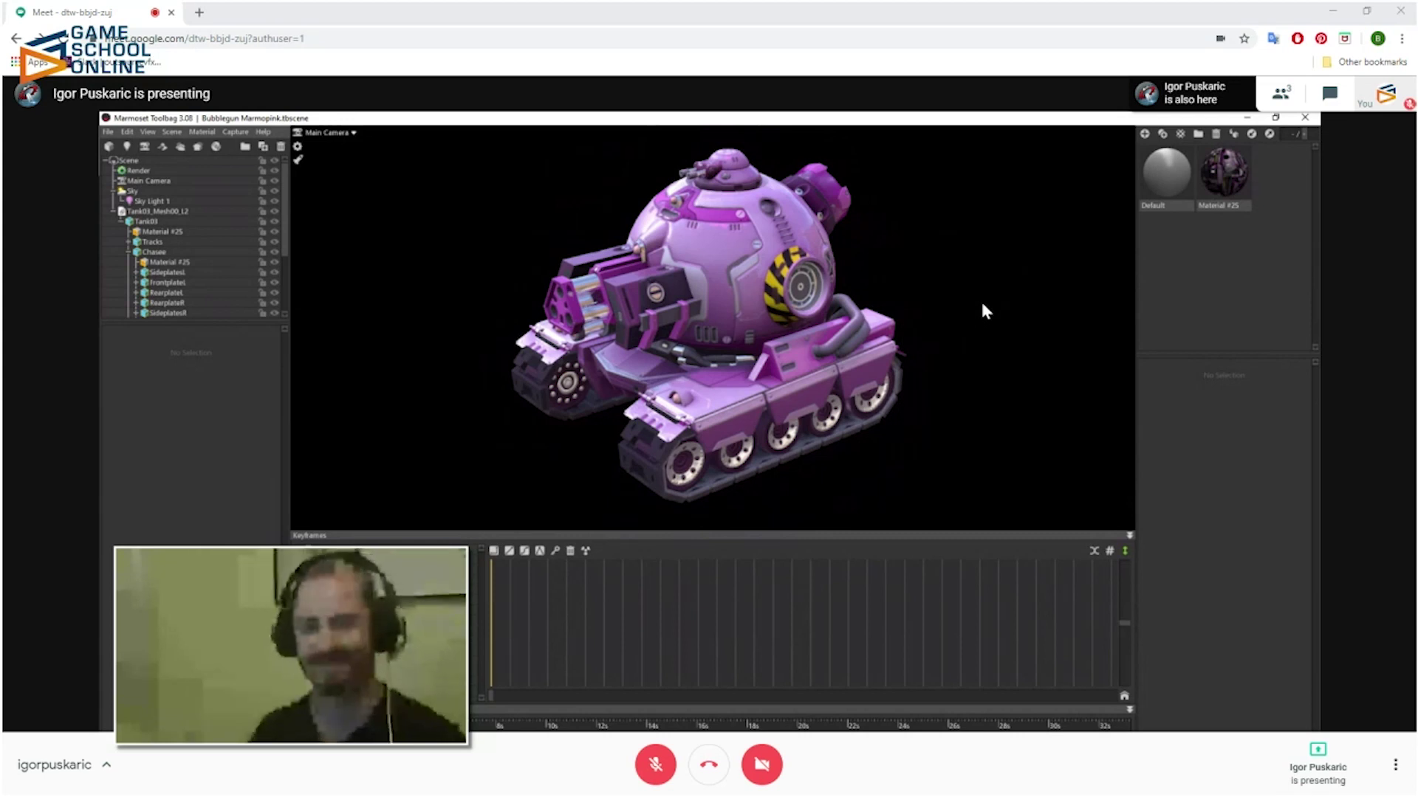
left_click_drag(1015, 302, 925, 304)
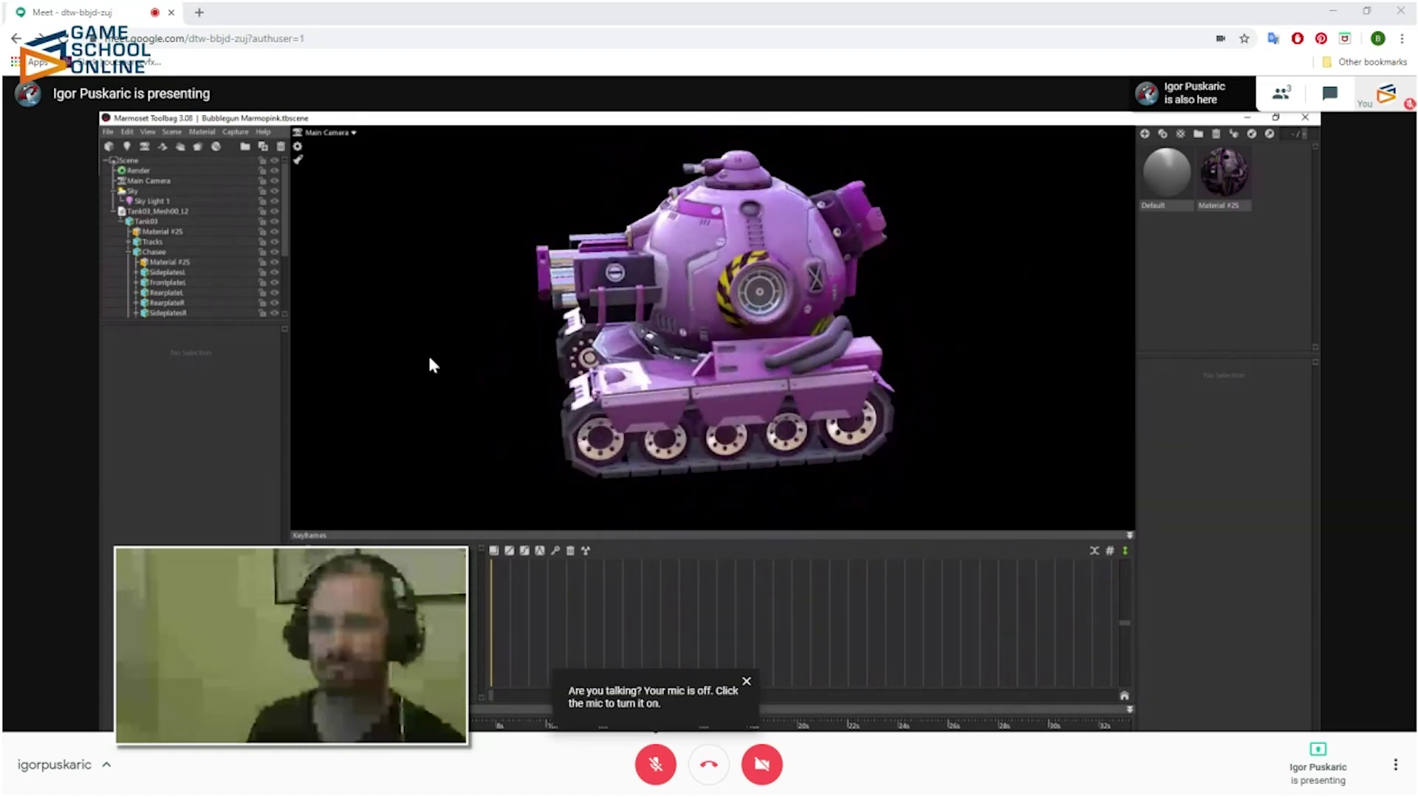
- Orbit to a front three-quarter view of the pink tank and its hazard-striped turret
left_click_drag(426, 347, 493, 351)
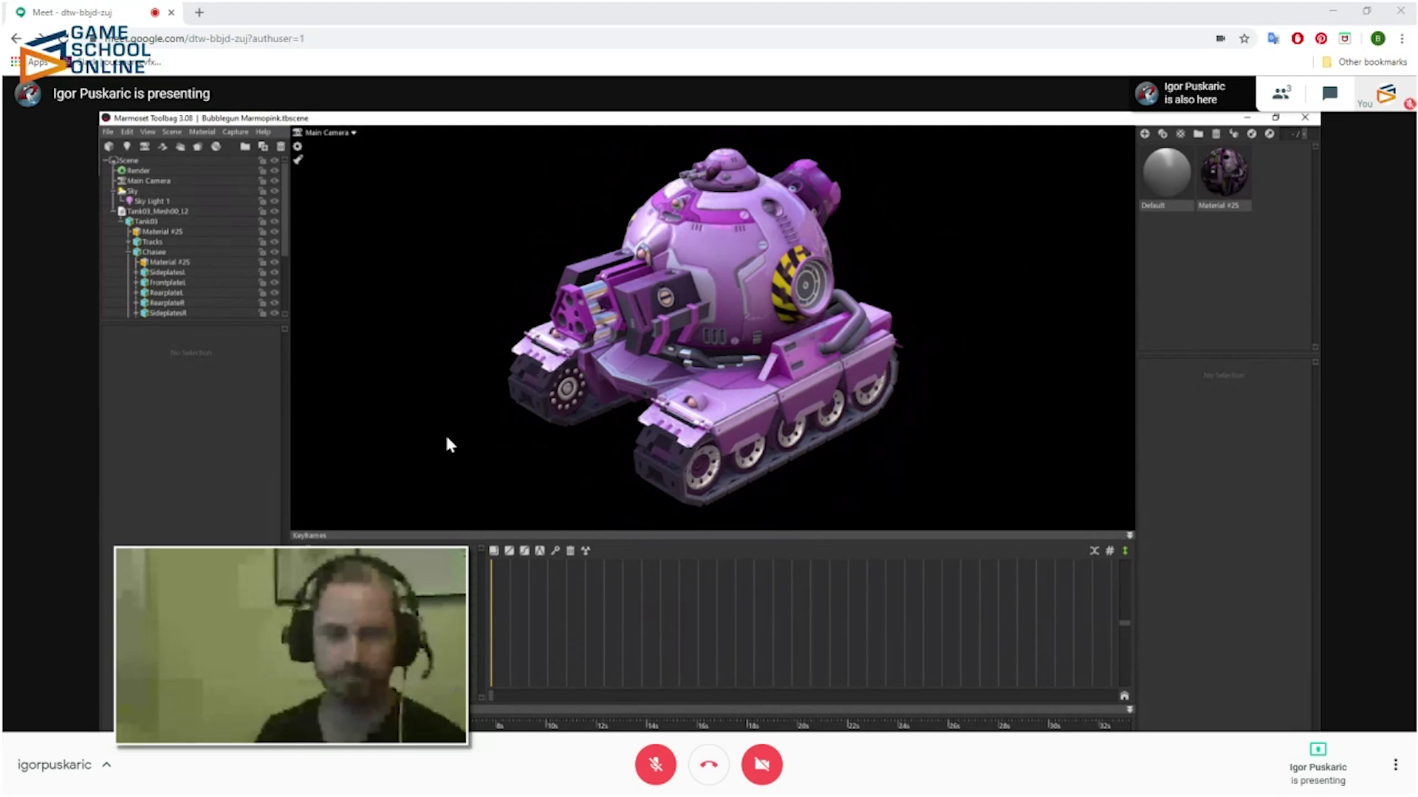
left_click_drag(446, 438, 440, 437)
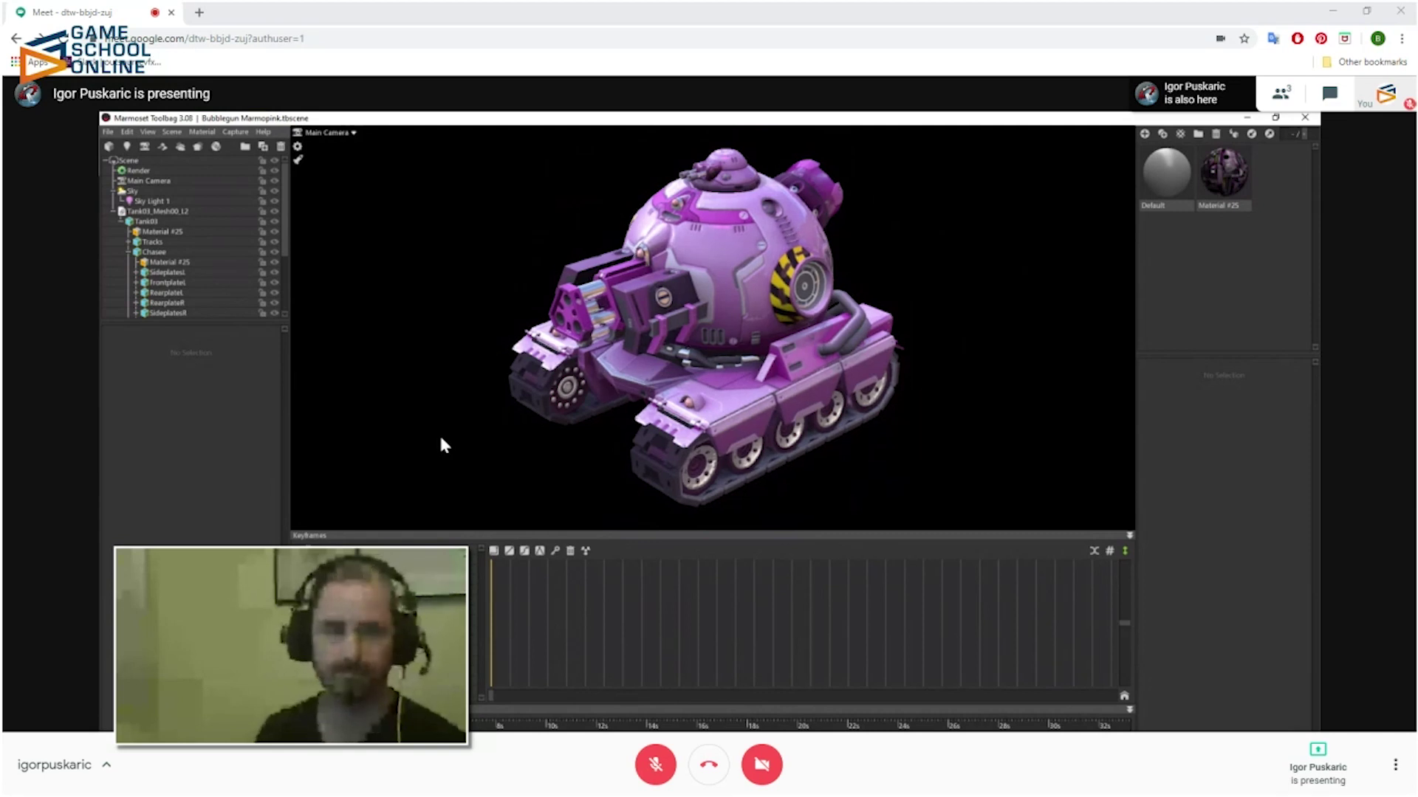
left_click_drag(441, 443, 413, 401)
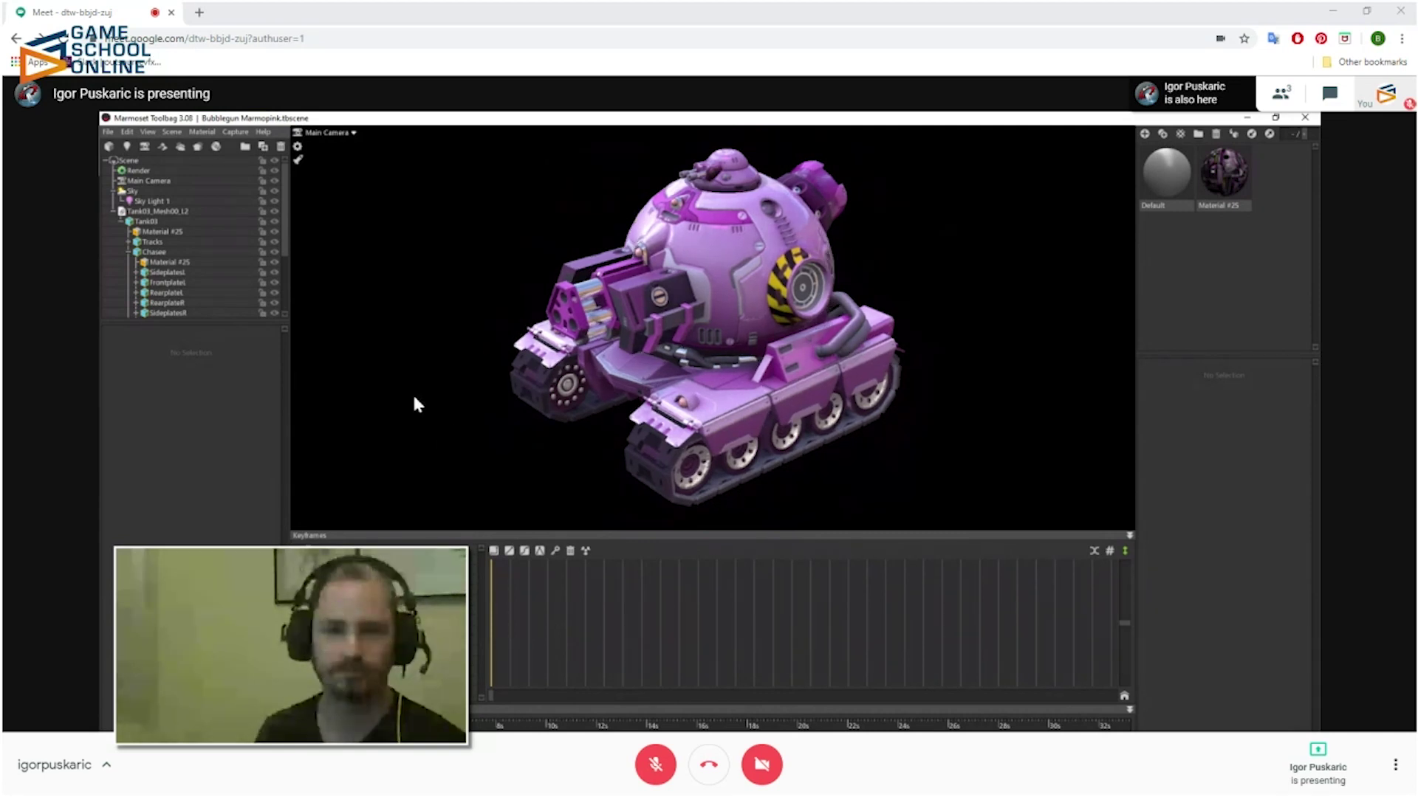
left_click_drag(465, 411, 587, 334)
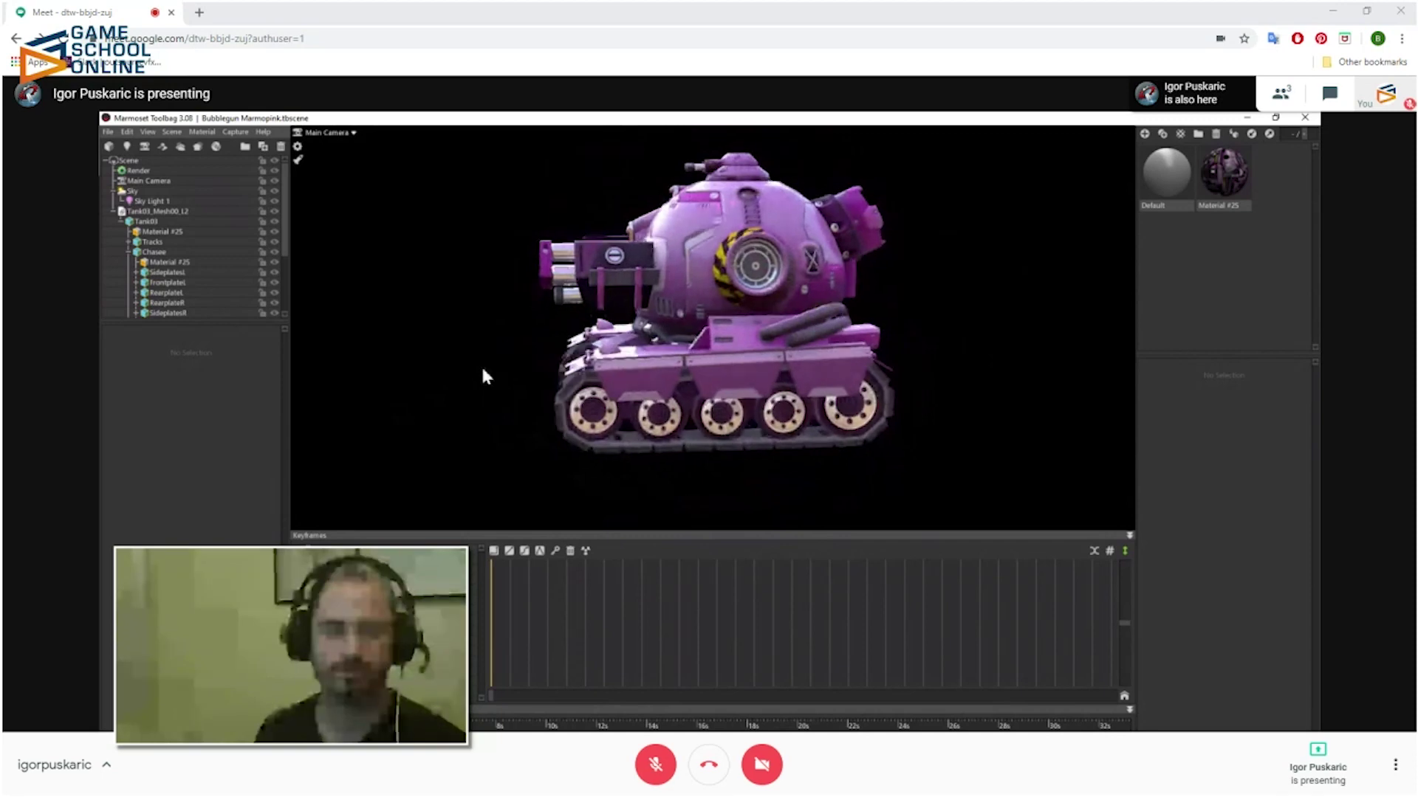
left_click_drag(479, 366, 844, 355)
left_click_drag(389, 402, 684, 374)
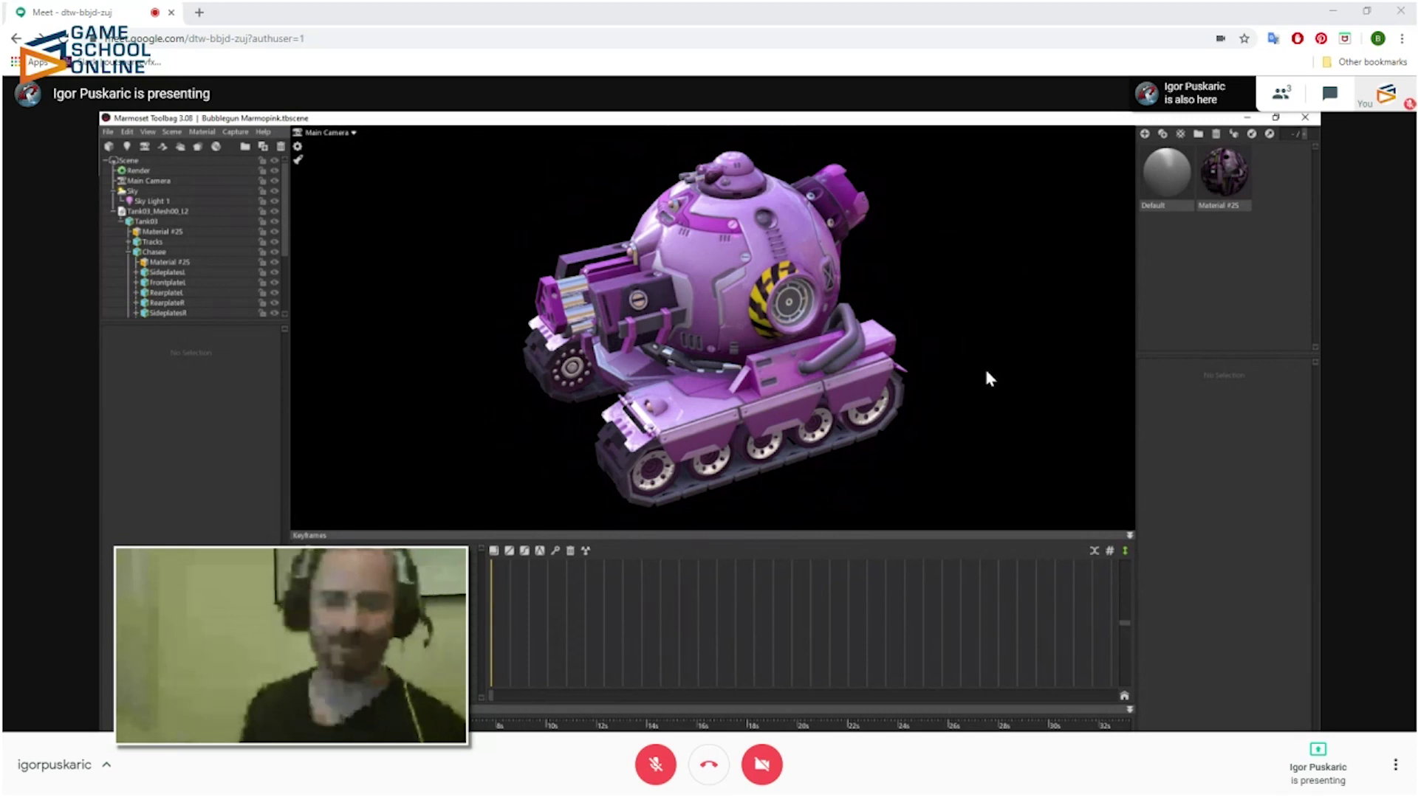
left_click_drag(987, 378, 983, 311)
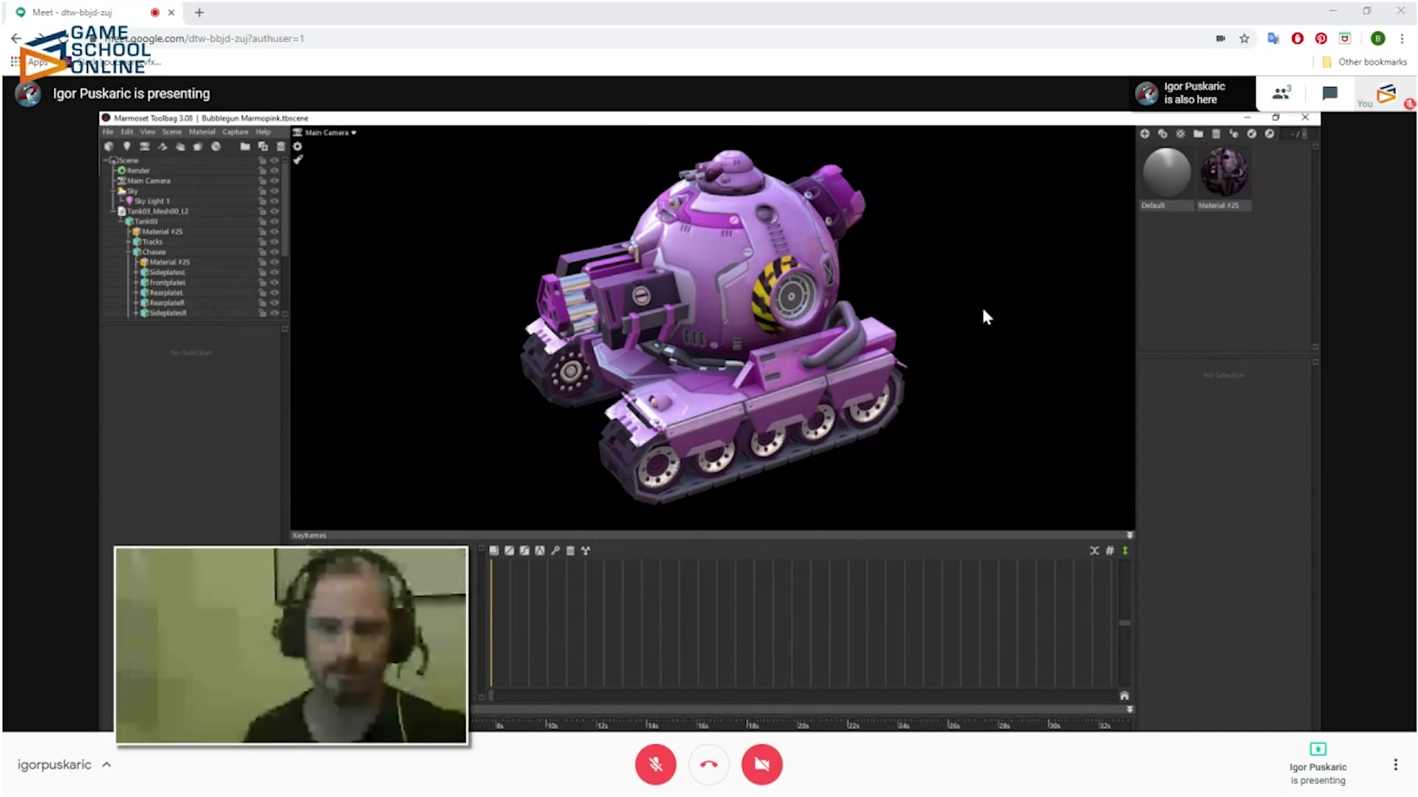
left_click_drag(1016, 336, 992, 358)
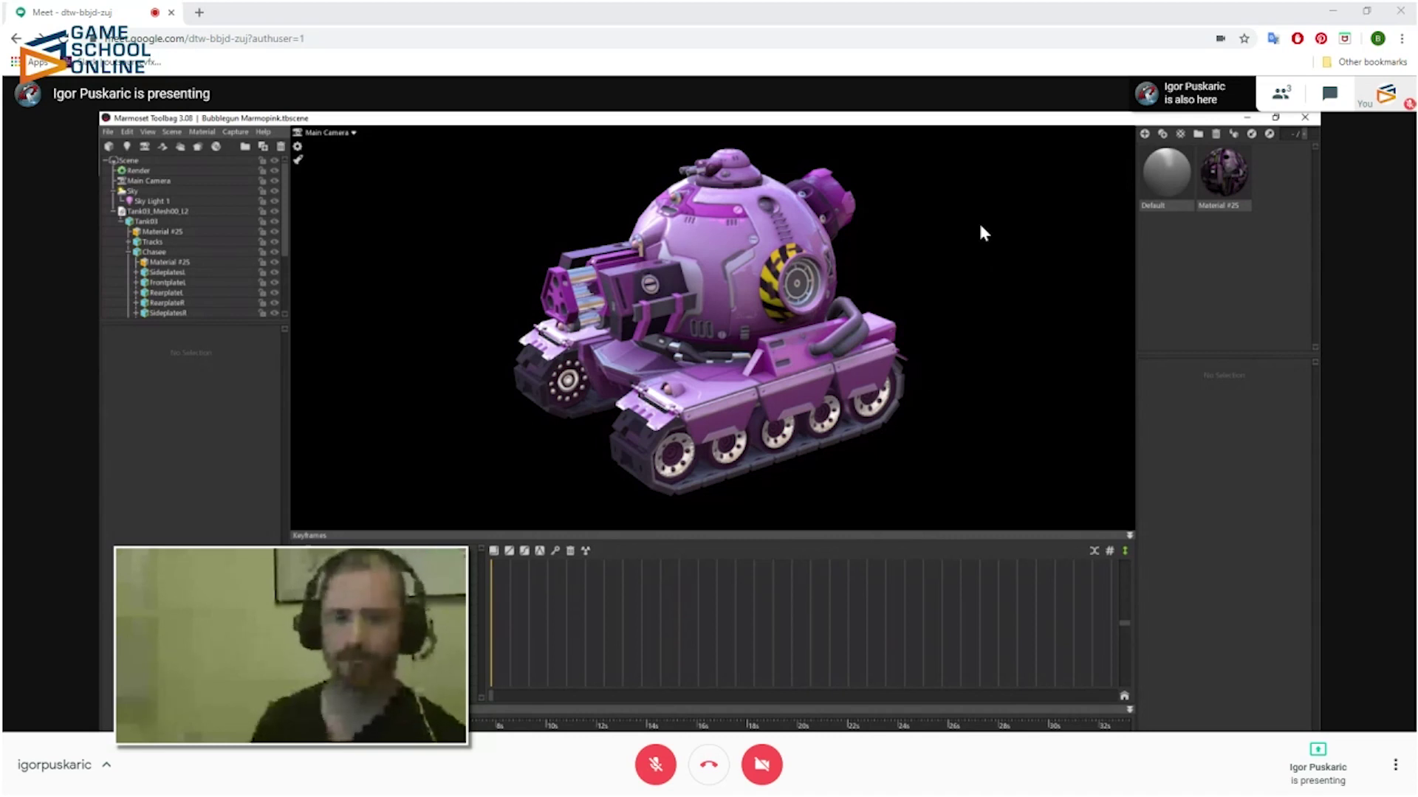
left_click_drag(981, 233, 975, 285)
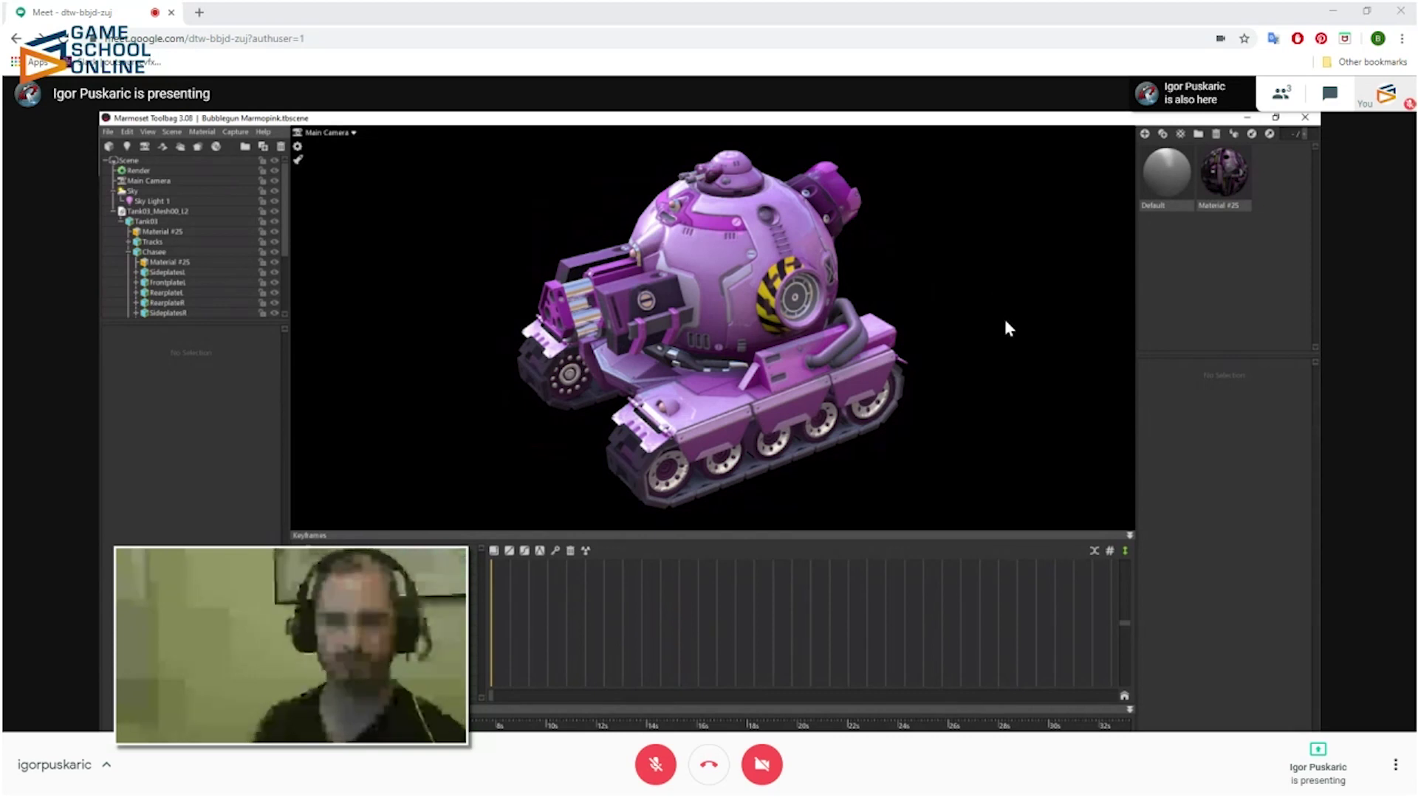
left_click_drag(1007, 320, 990, 316)
left_click_drag(1006, 387, 1107, 374)
left_click_drag(1092, 376, 995, 377)
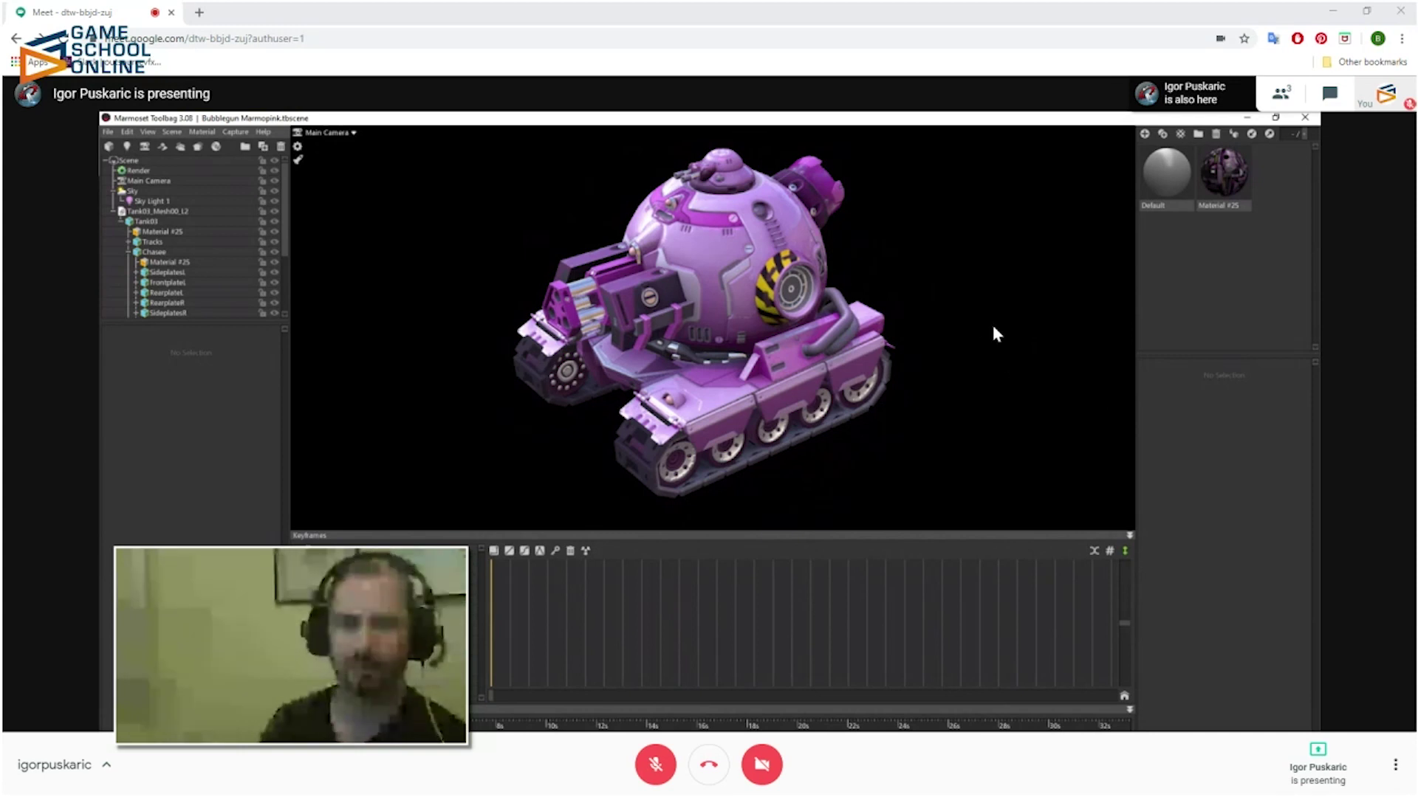
left_click_drag(994, 329, 978, 377)
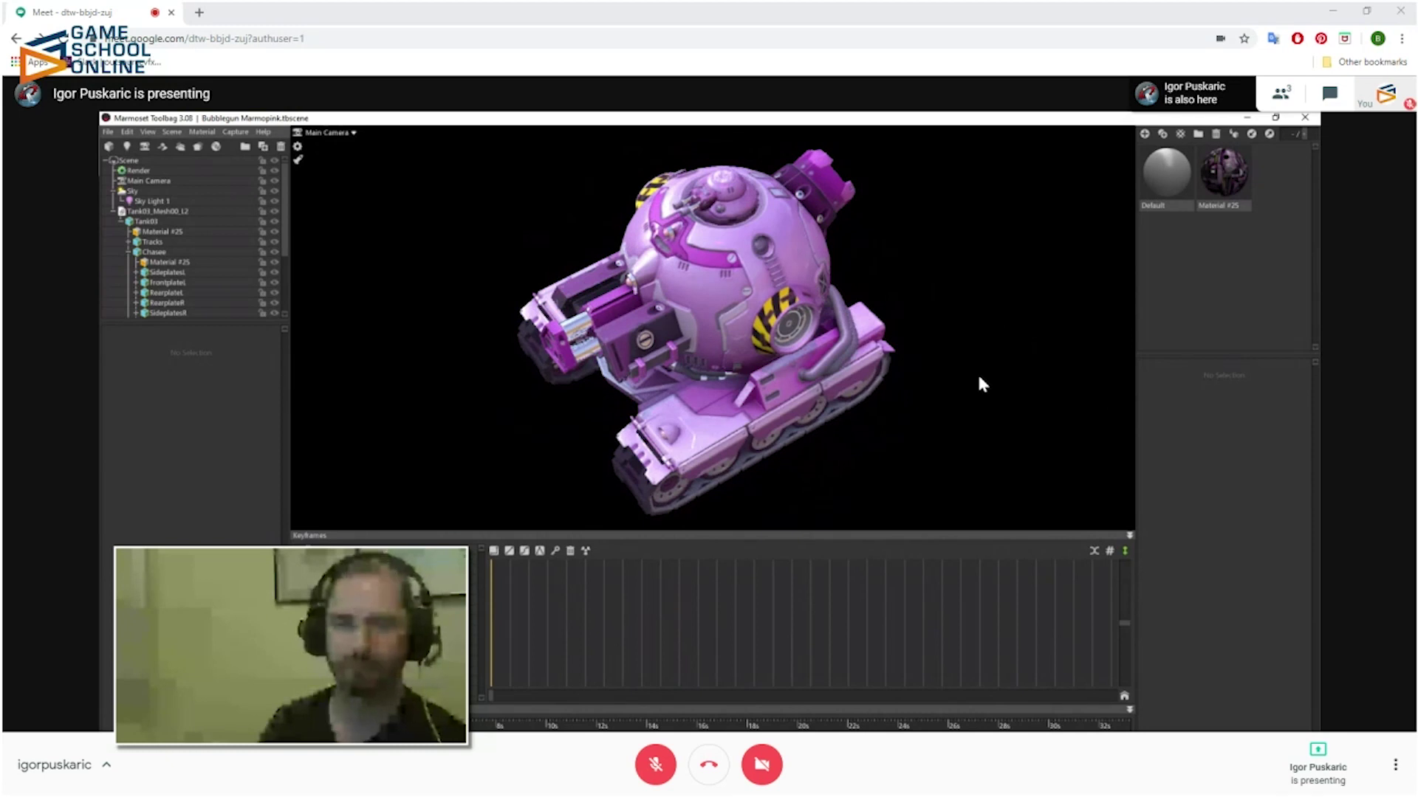
scroll(1000, 415, "down", 8)
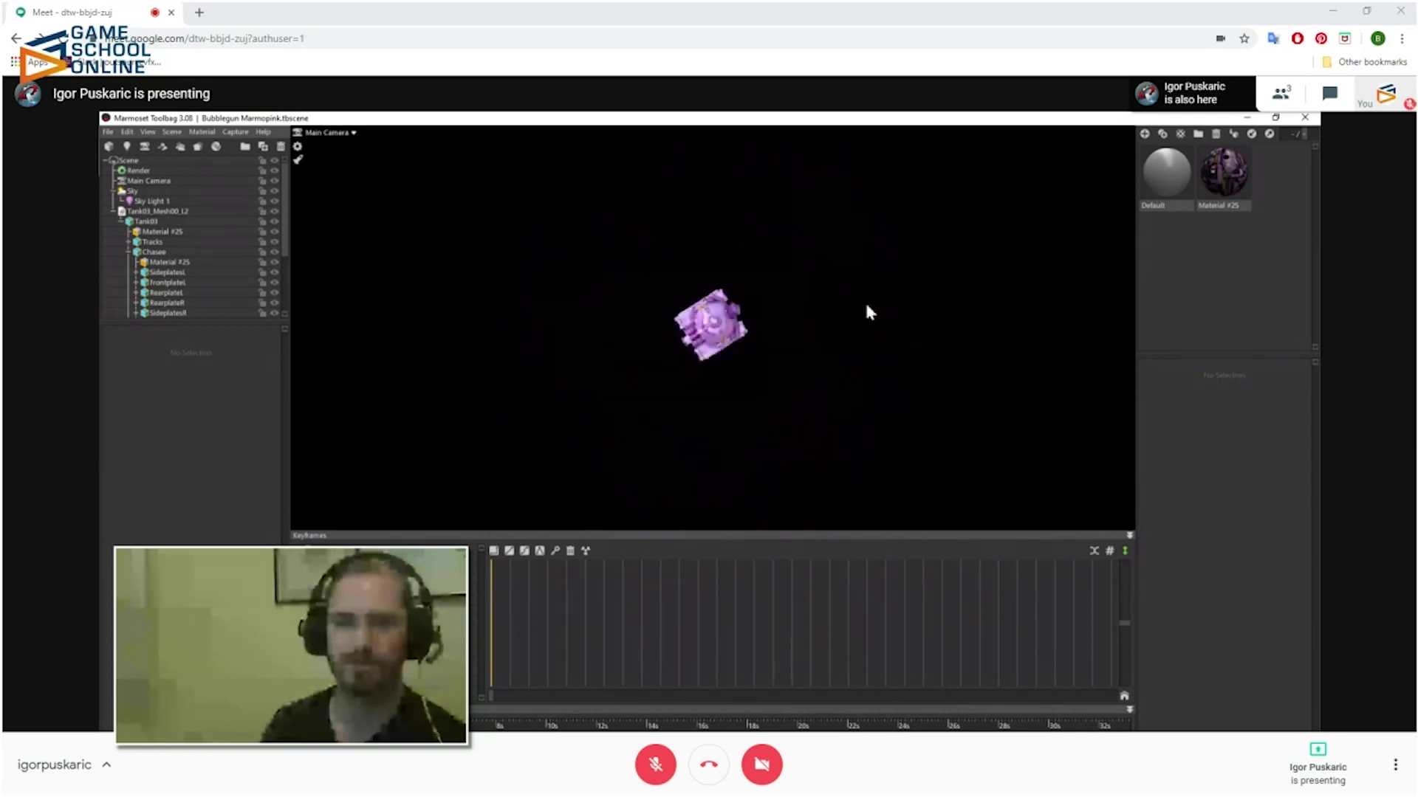
left_click_drag(688, 361, 627, 355)
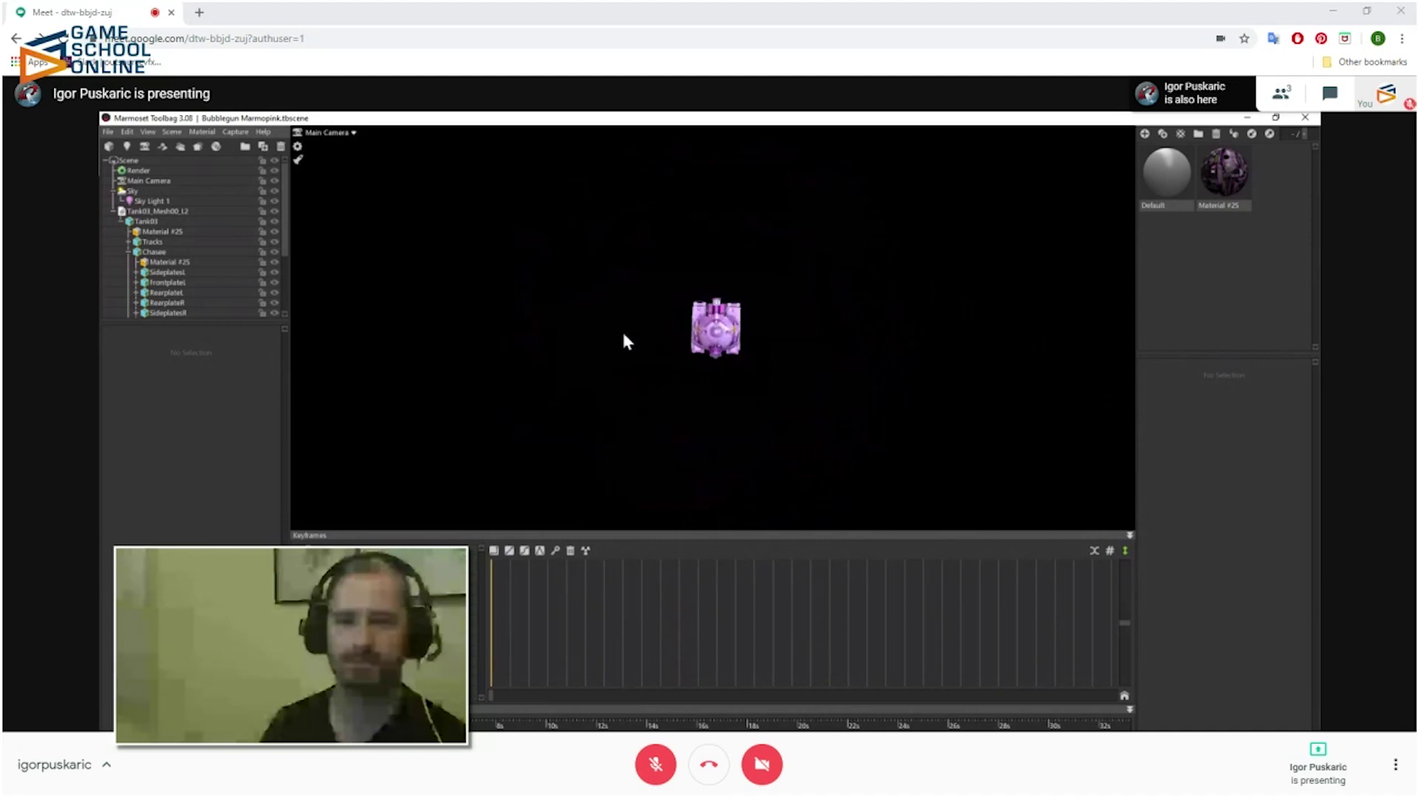
left_click_drag(613, 302, 838, 336)
scroll(838, 336, "up", 6)
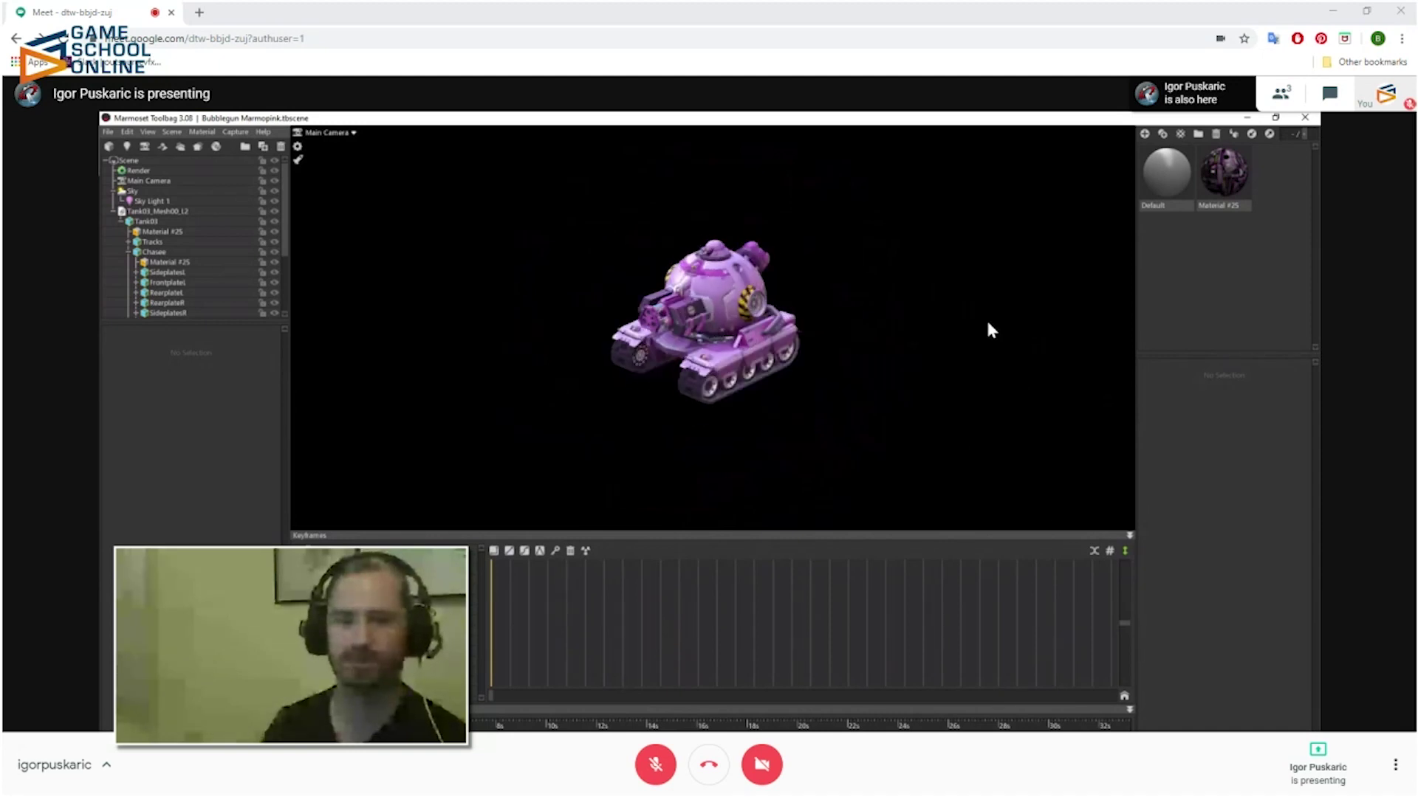
scroll(987, 322, "up", 2)
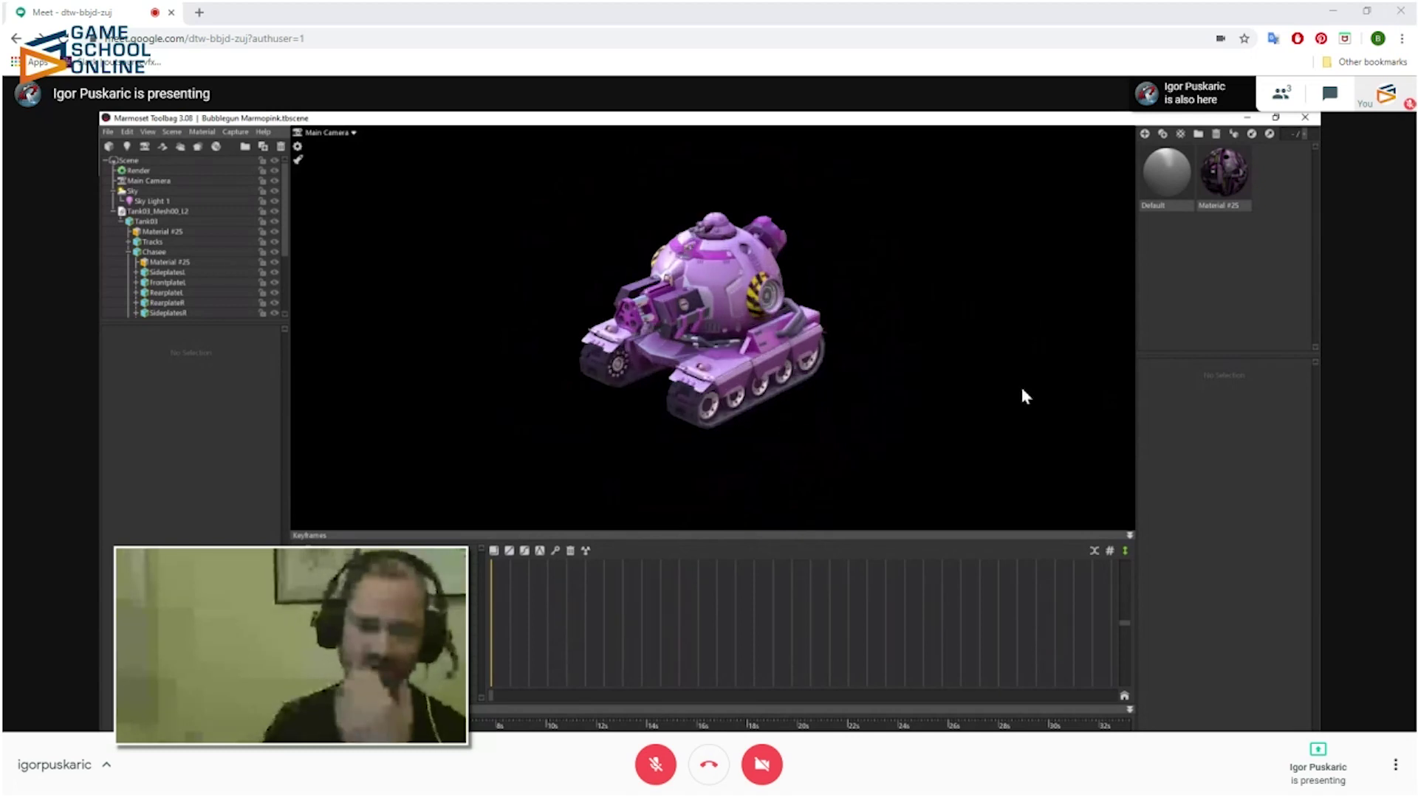
scroll(1022, 390, "up", 3)
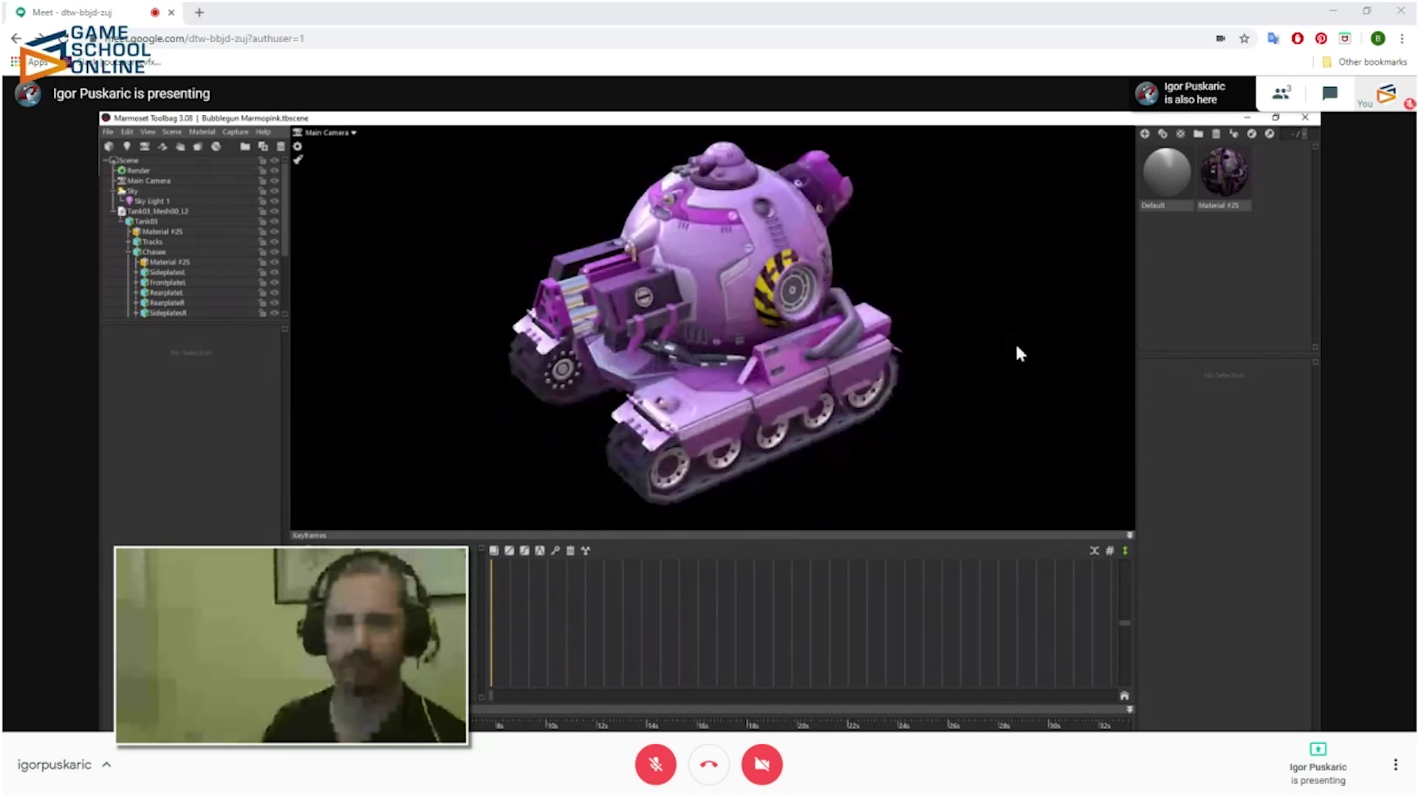
left_click_drag(1016, 347, 873, 332)
scroll(952, 338, "down", 3)
scroll(949, 387, "up", 3)
left_click_drag(949, 389, 1051, 402)
scroll(879, 301, "down", 5)
left_click_drag(878, 303, 807, 414)
scroll(819, 369, "down", 3)
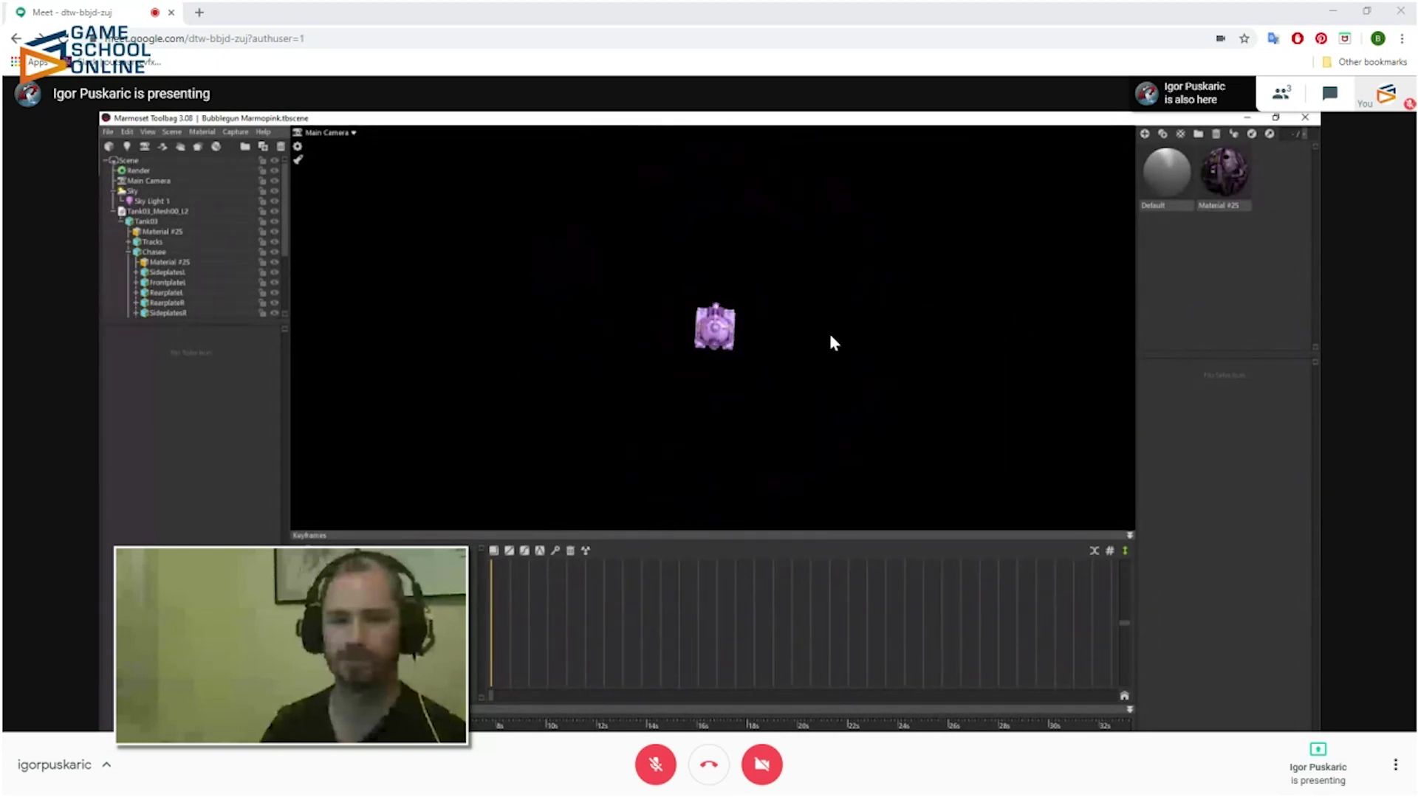
- Straighten the top-down view, zoom in and orbit the pink tank to a rotated three-quarter angle
left_click_drag(822, 375, 827, 323)
left_click_drag(879, 393, 826, 424)
scroll(876, 351, "up", 5)
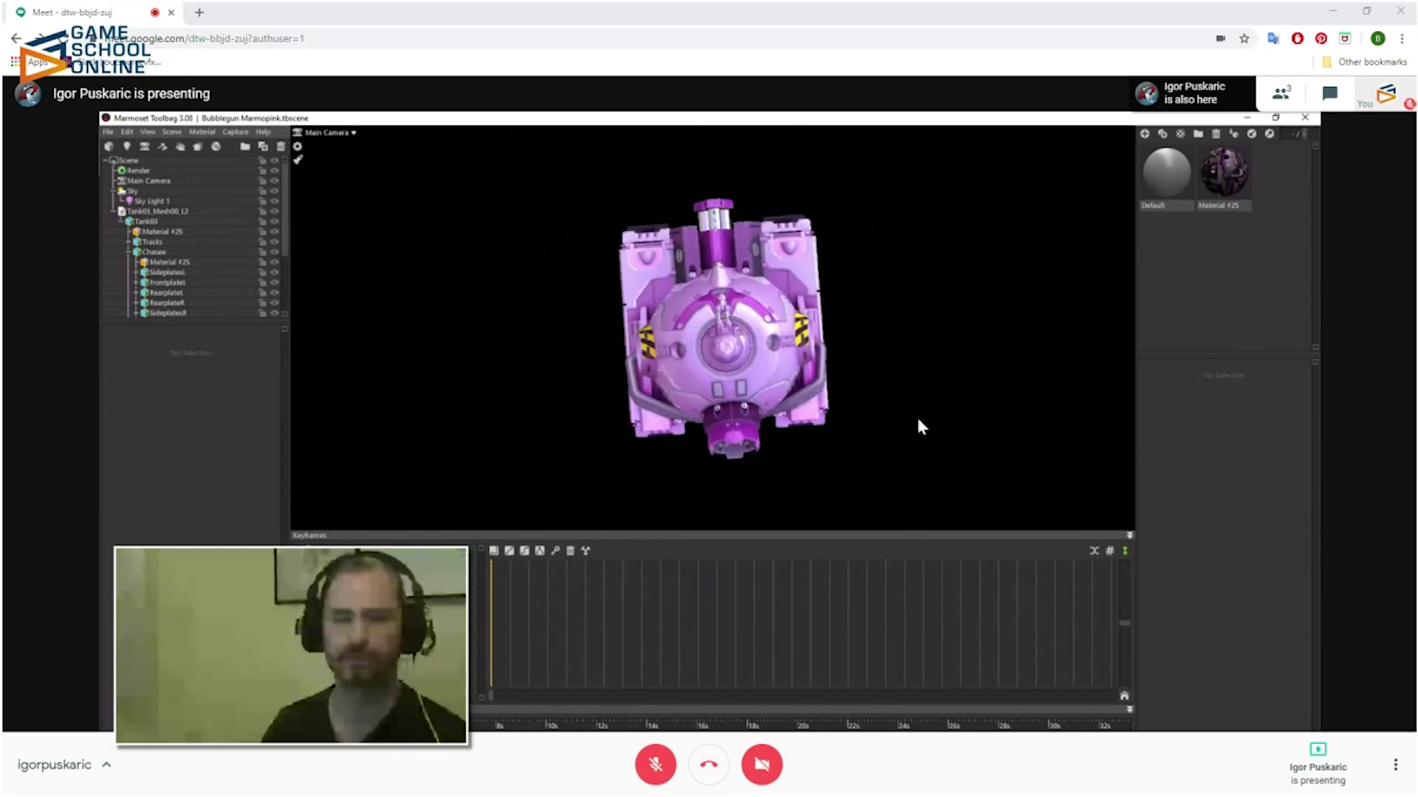
scroll(915, 387, "down", 3)
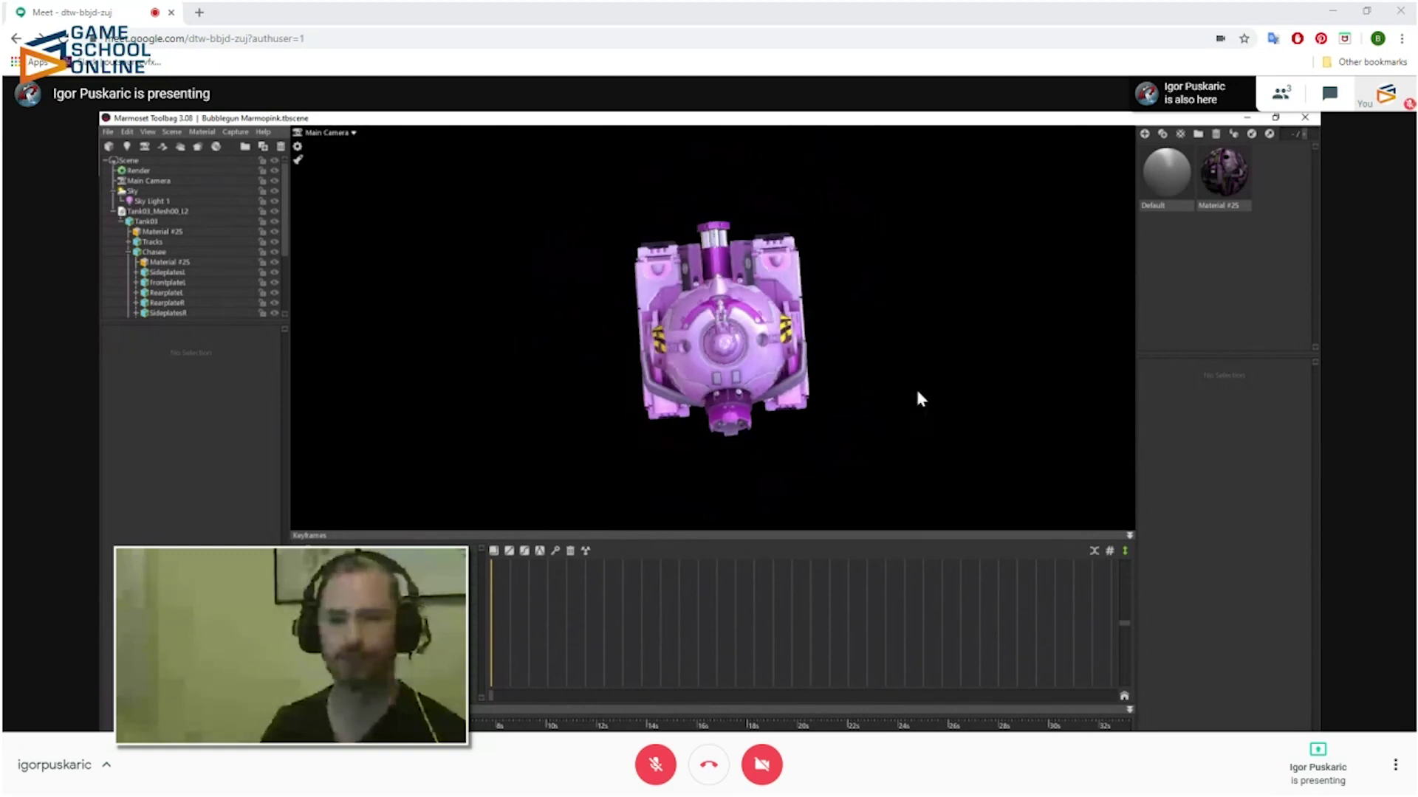
left_click_drag(915, 387, 917, 367)
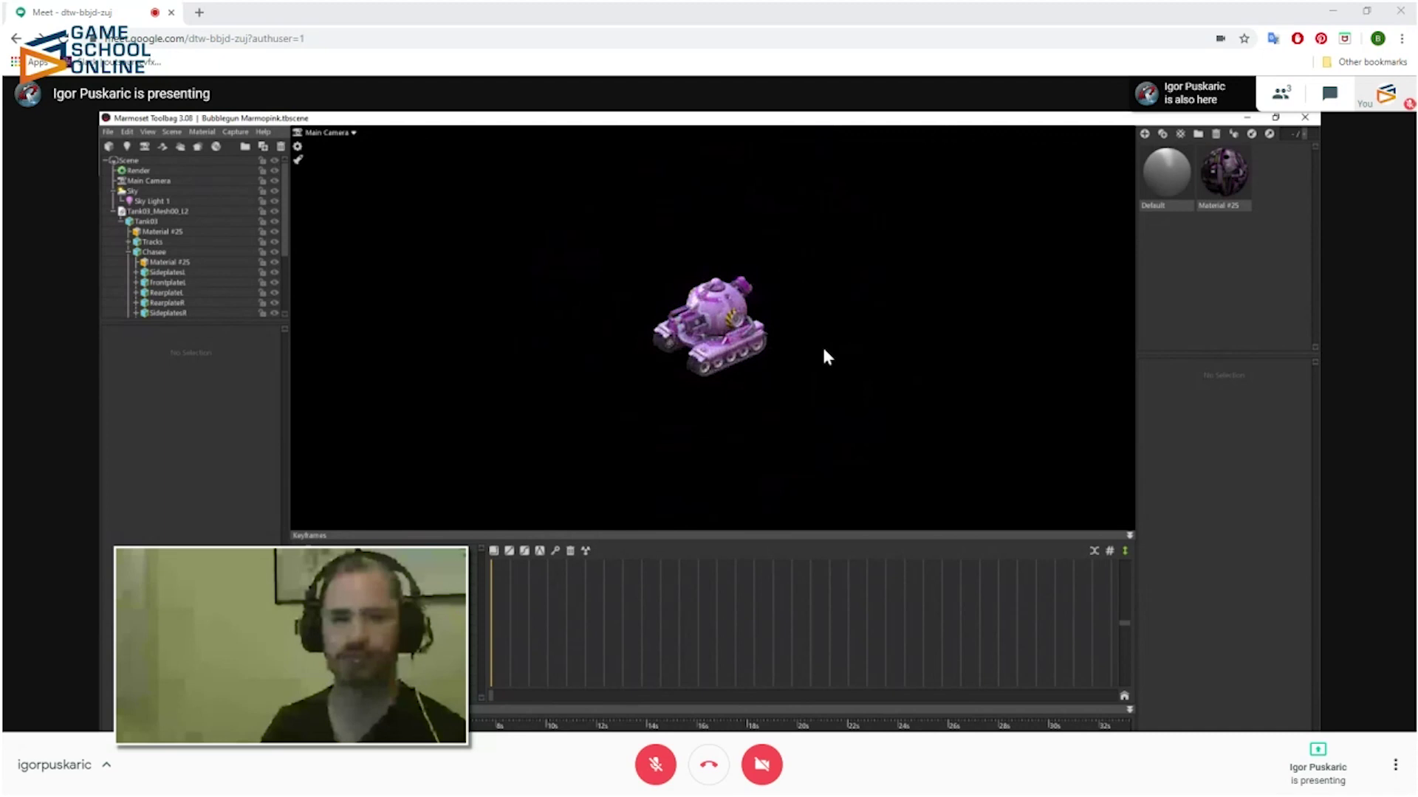
scroll(826, 356, "up", 3)
left_click_drag(927, 487, 926, 428)
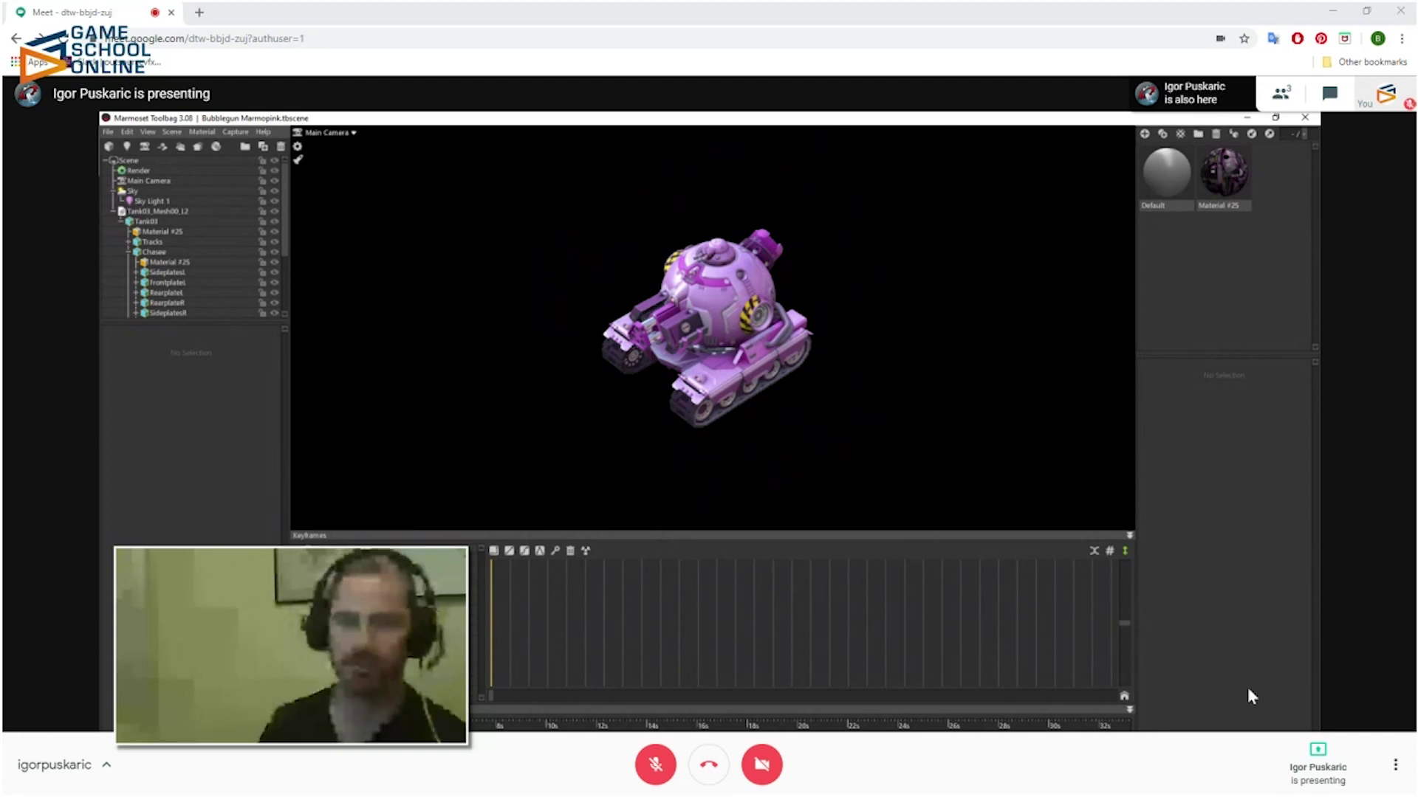
- Zoom in on the pink tank and orbit round to a front view
scroll(928, 331, "up", 3)
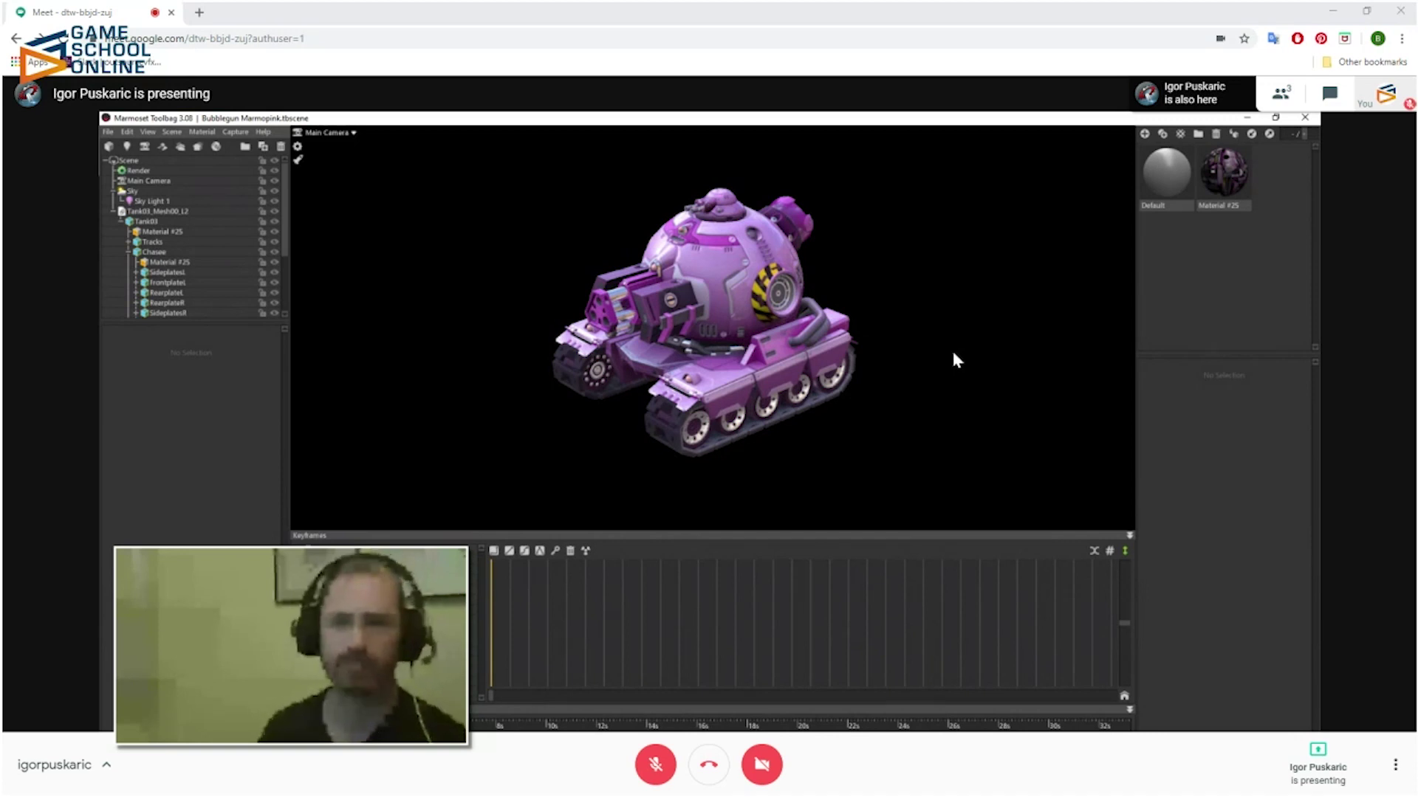
scroll(953, 353, "up", 1)
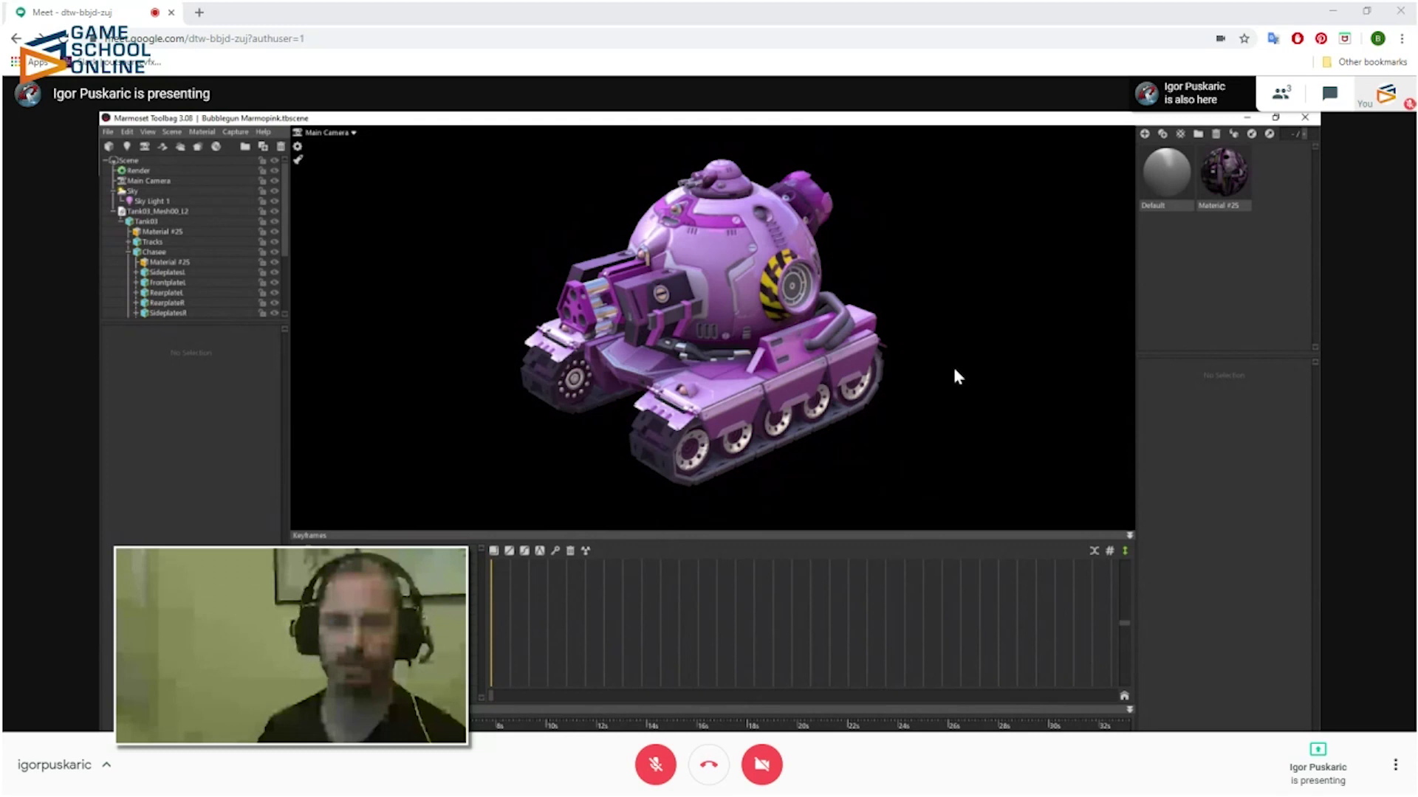
scroll(954, 370, "down", 1)
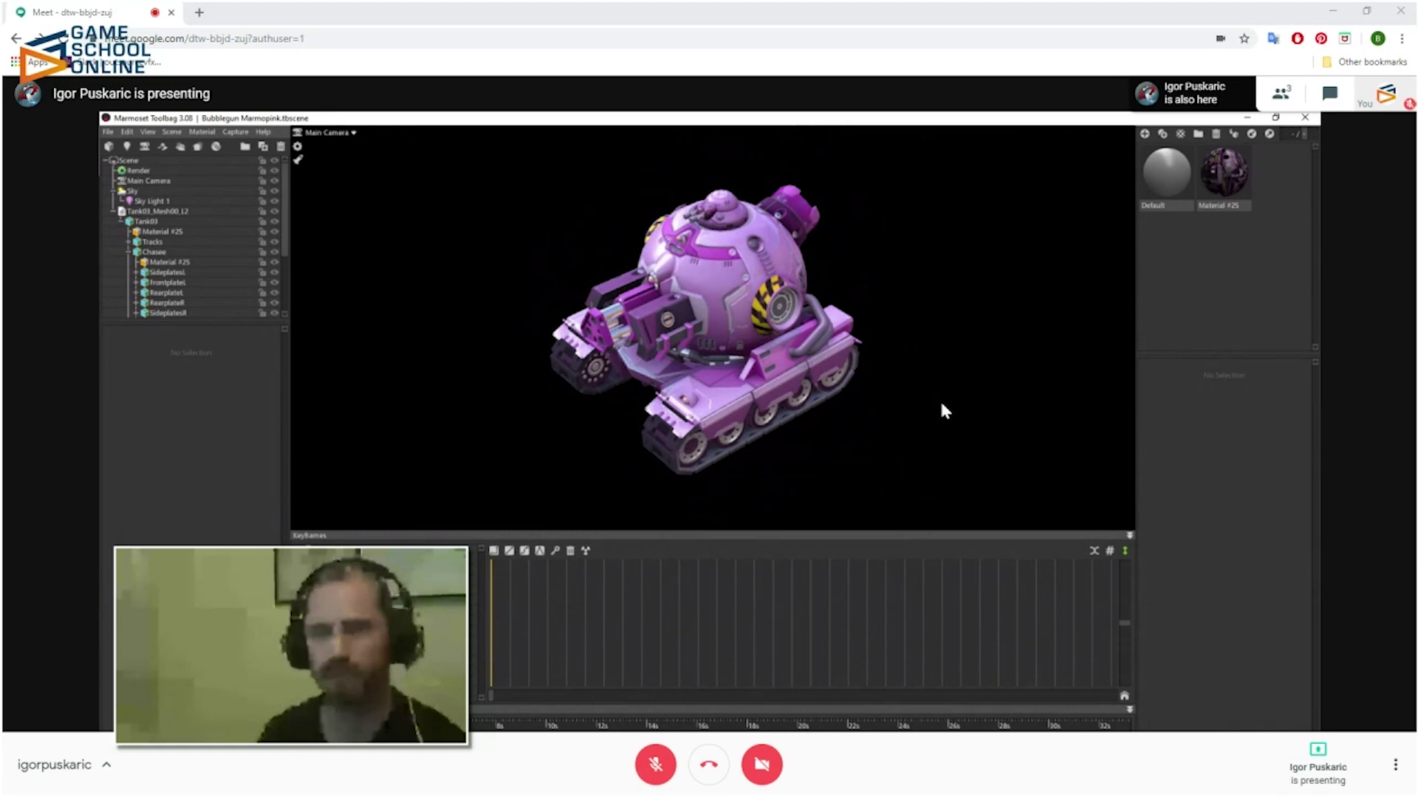
left_click_drag(886, 408, 1022, 411)
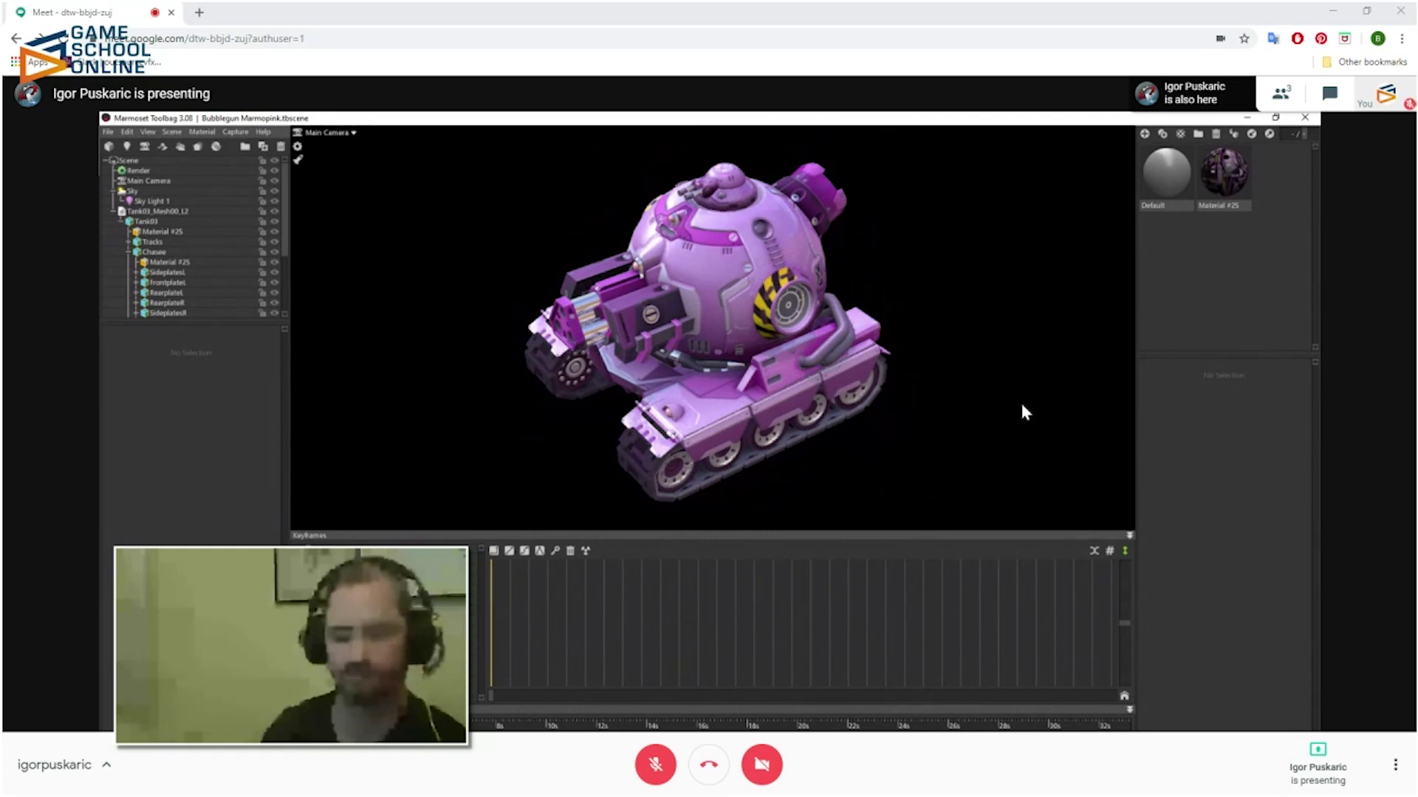
- Fine-tune the camera around the turret and cannon, then orbit to the tank's other side
left_click_drag(1057, 440, 1046, 497)
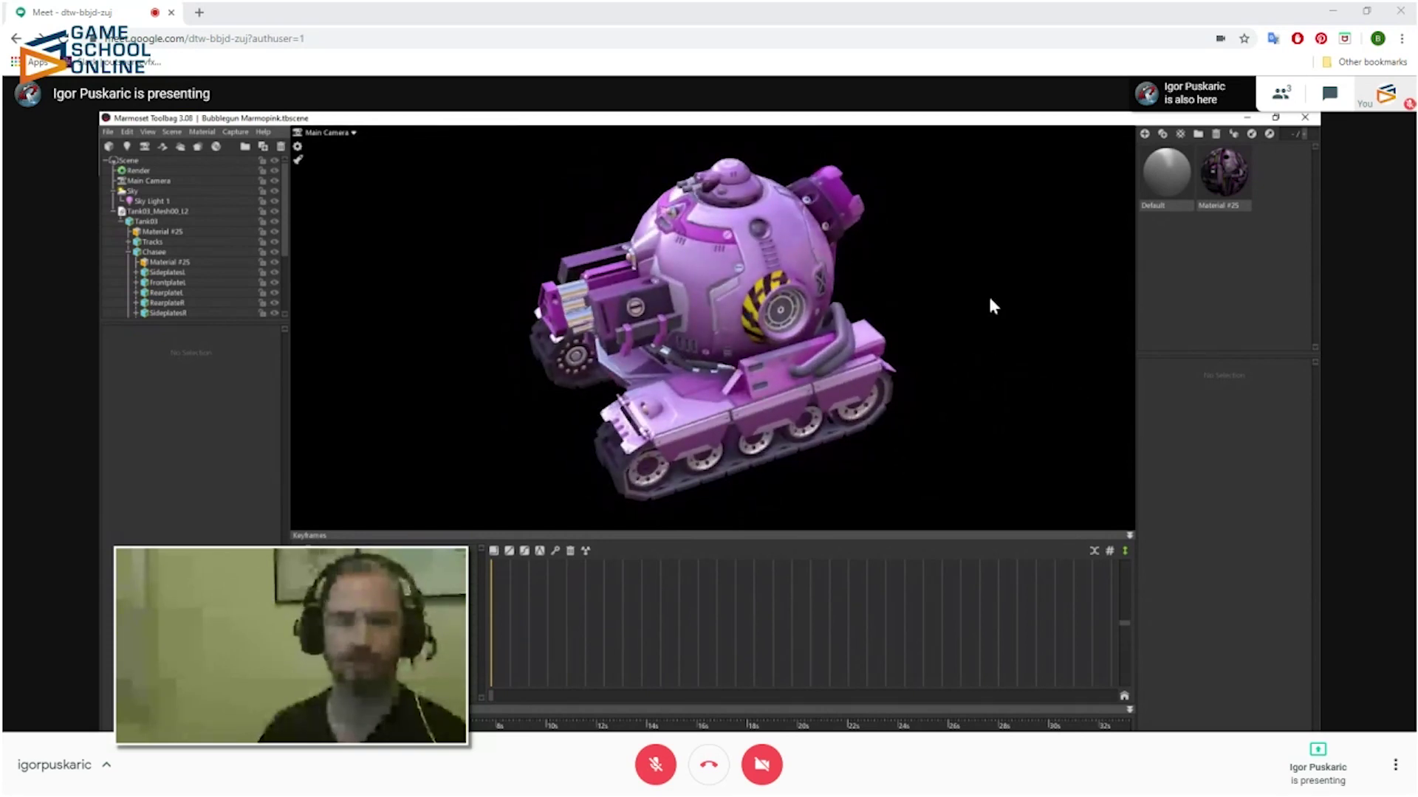
left_click_drag(986, 294, 976, 323)
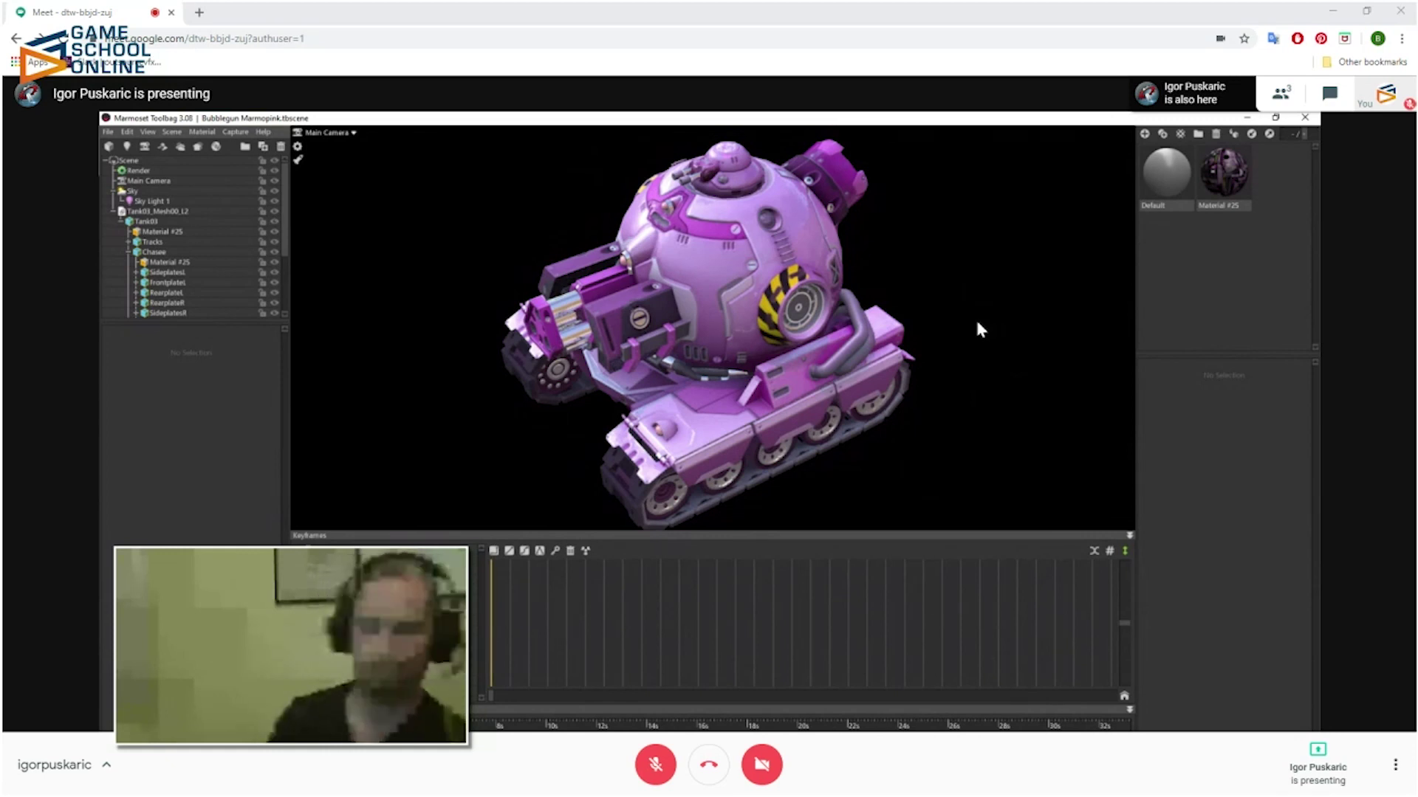
left_click_drag(997, 352, 989, 253)
scroll(965, 336, "down", 2)
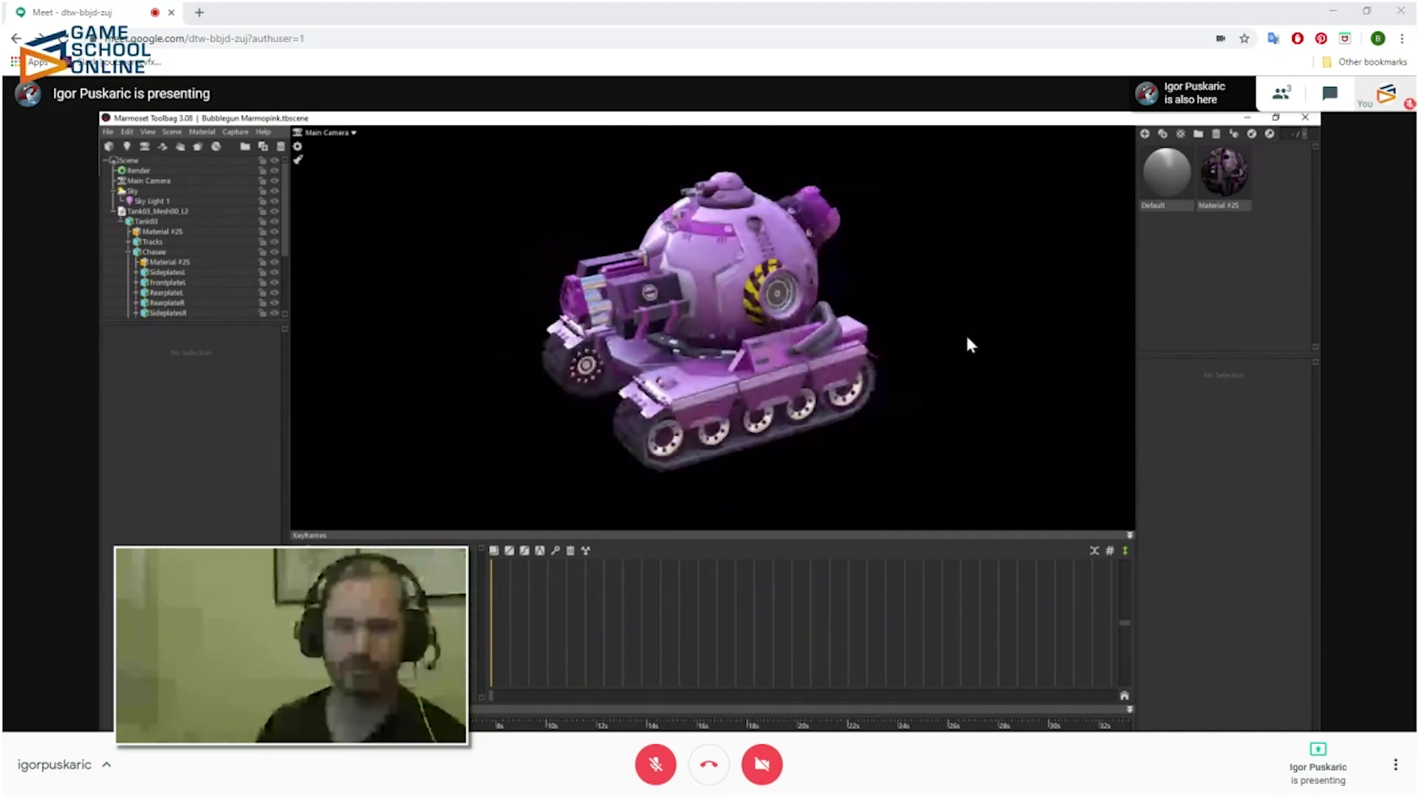
left_click_drag(934, 288, 888, 436)
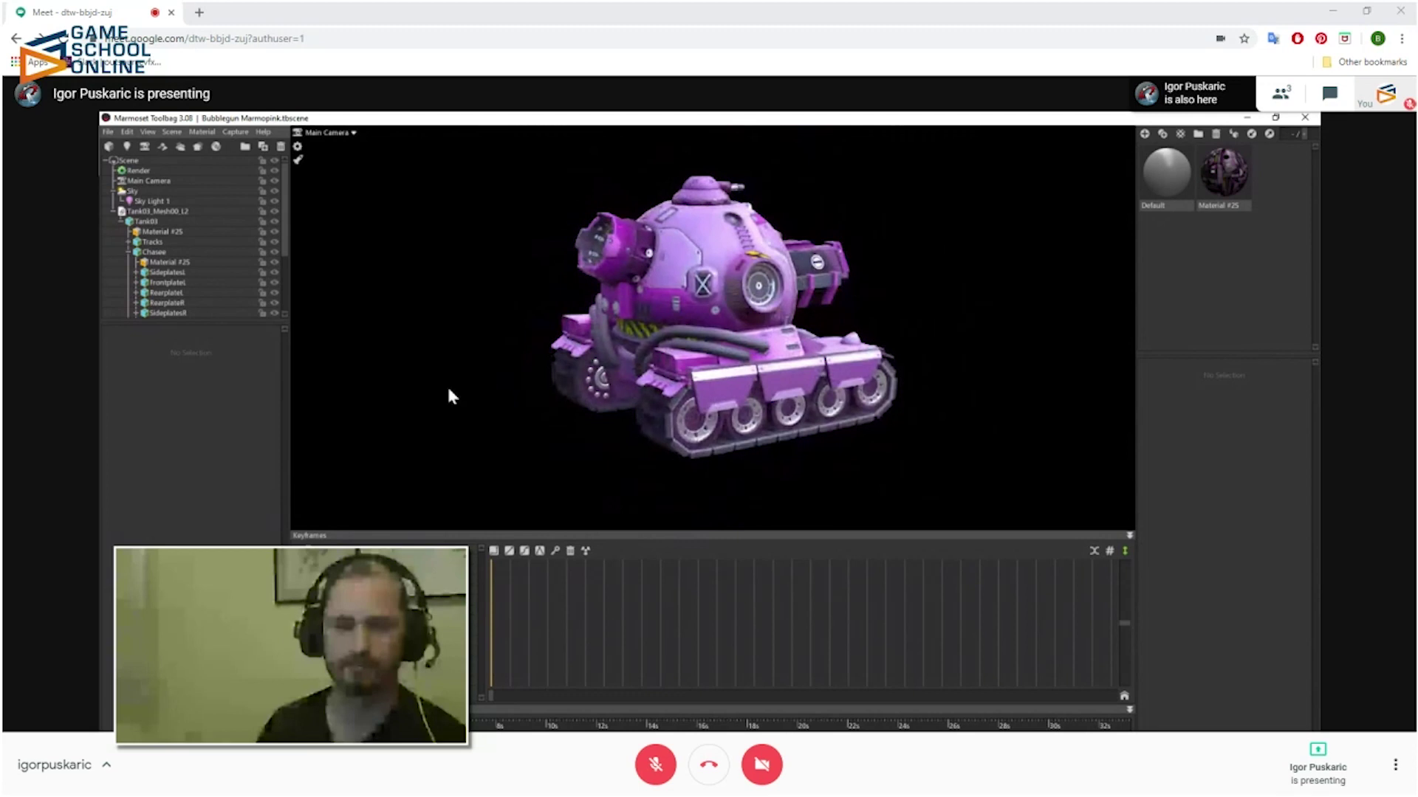
left_click_drag(389, 376, 904, 420)
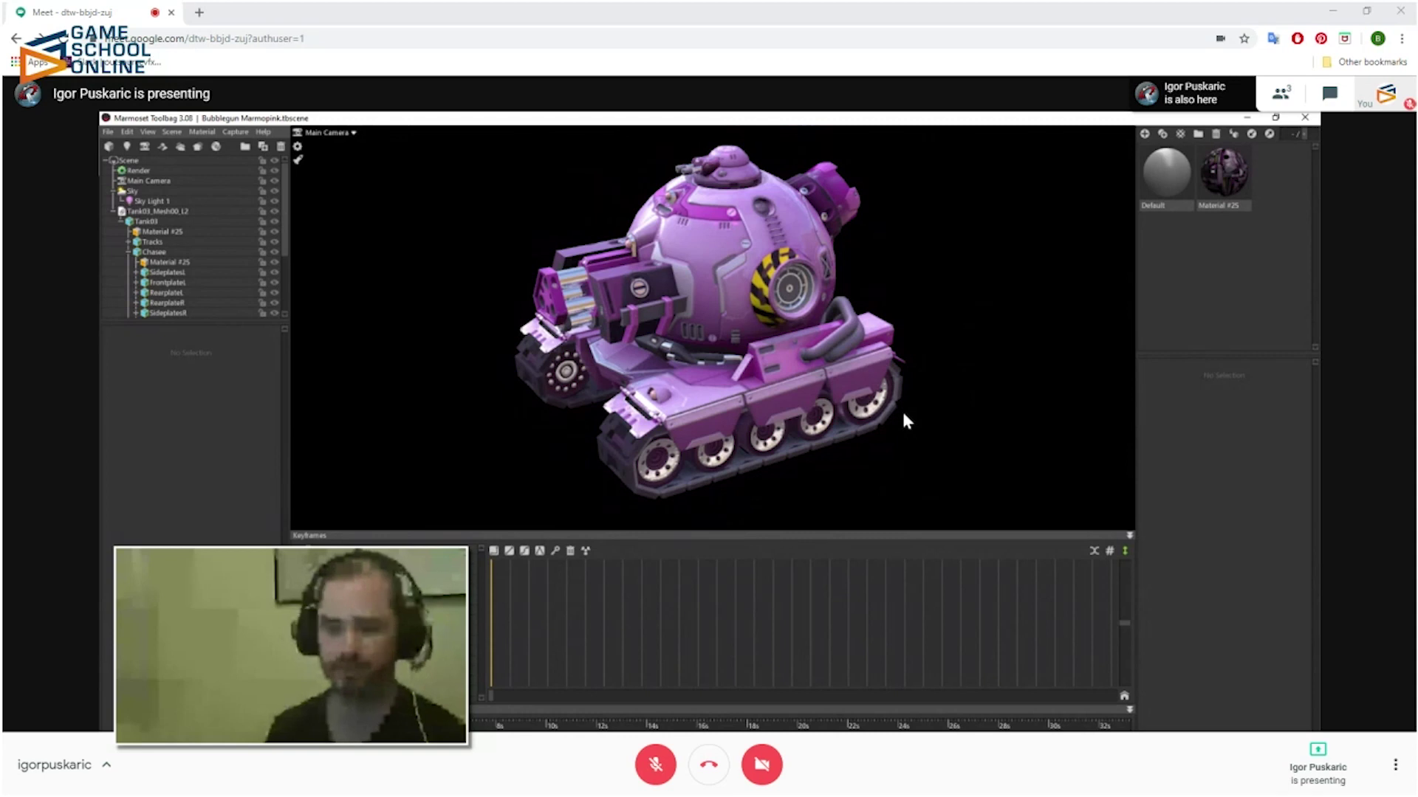
left_click_drag(979, 367, 959, 350)
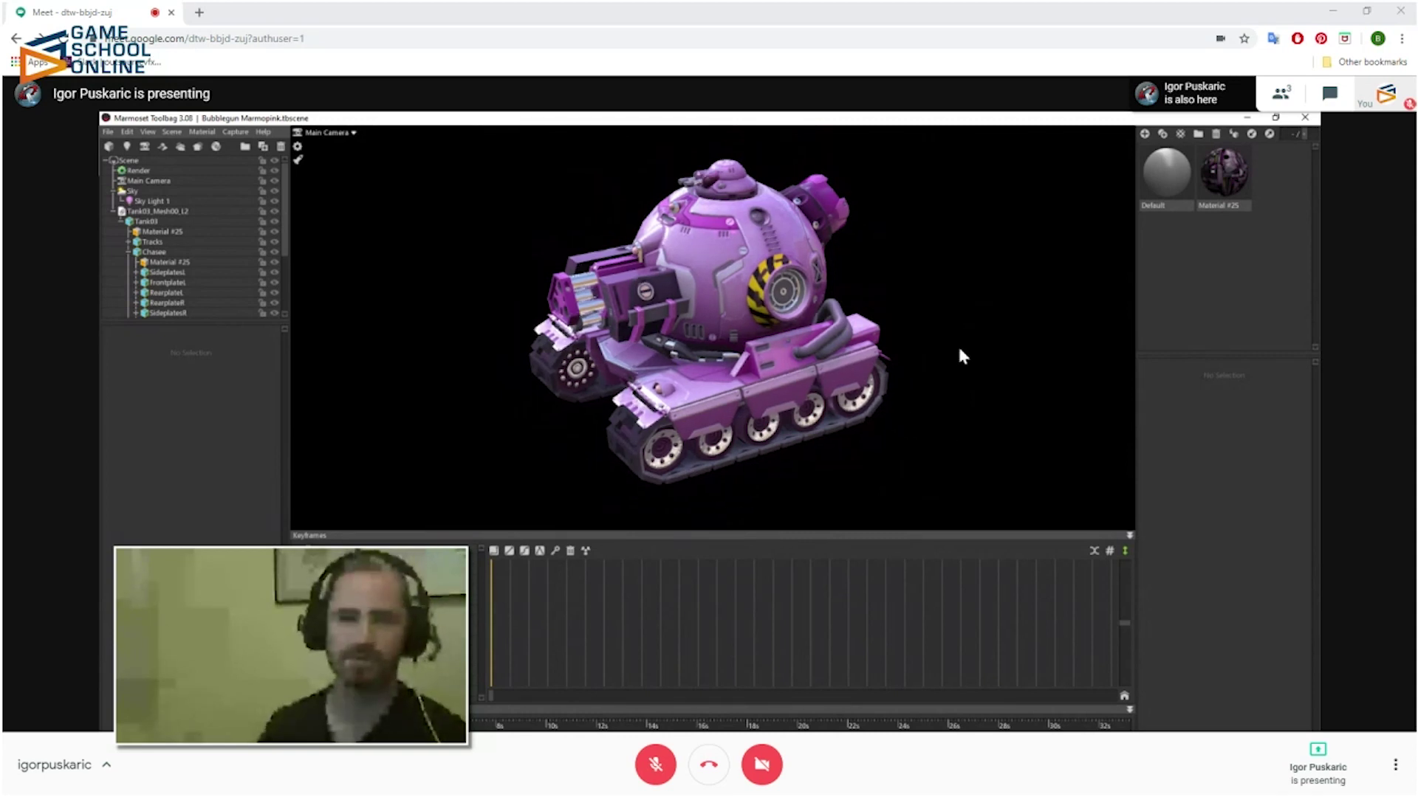
mouse_move(960, 350)
left_mouse_down()
mouse_move(986, 353)
mouse_move(951, 350)
left_mouse_up()
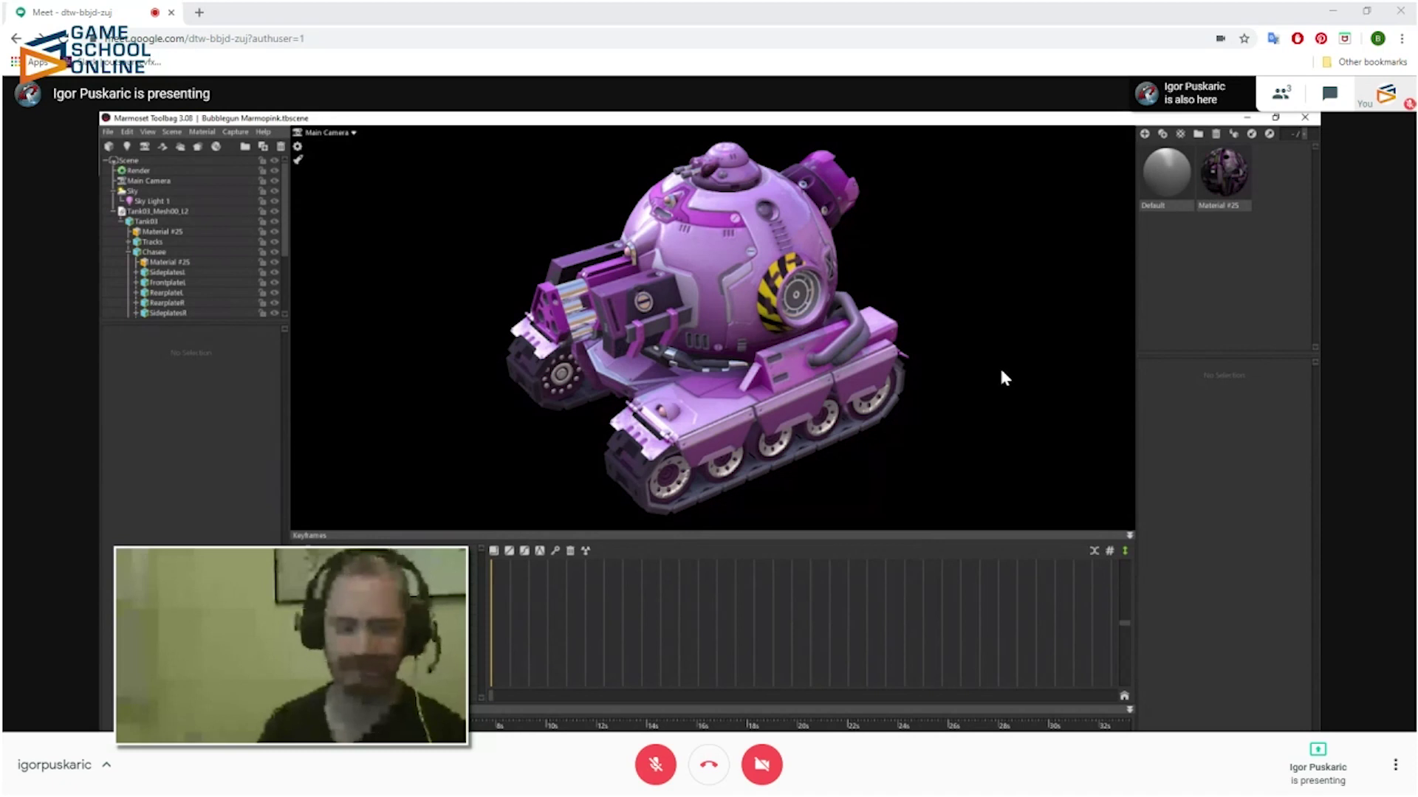
- Orbit around the pink tank, then jump the timeline to a later frame
left_click_drag(1025, 392, 933, 365)
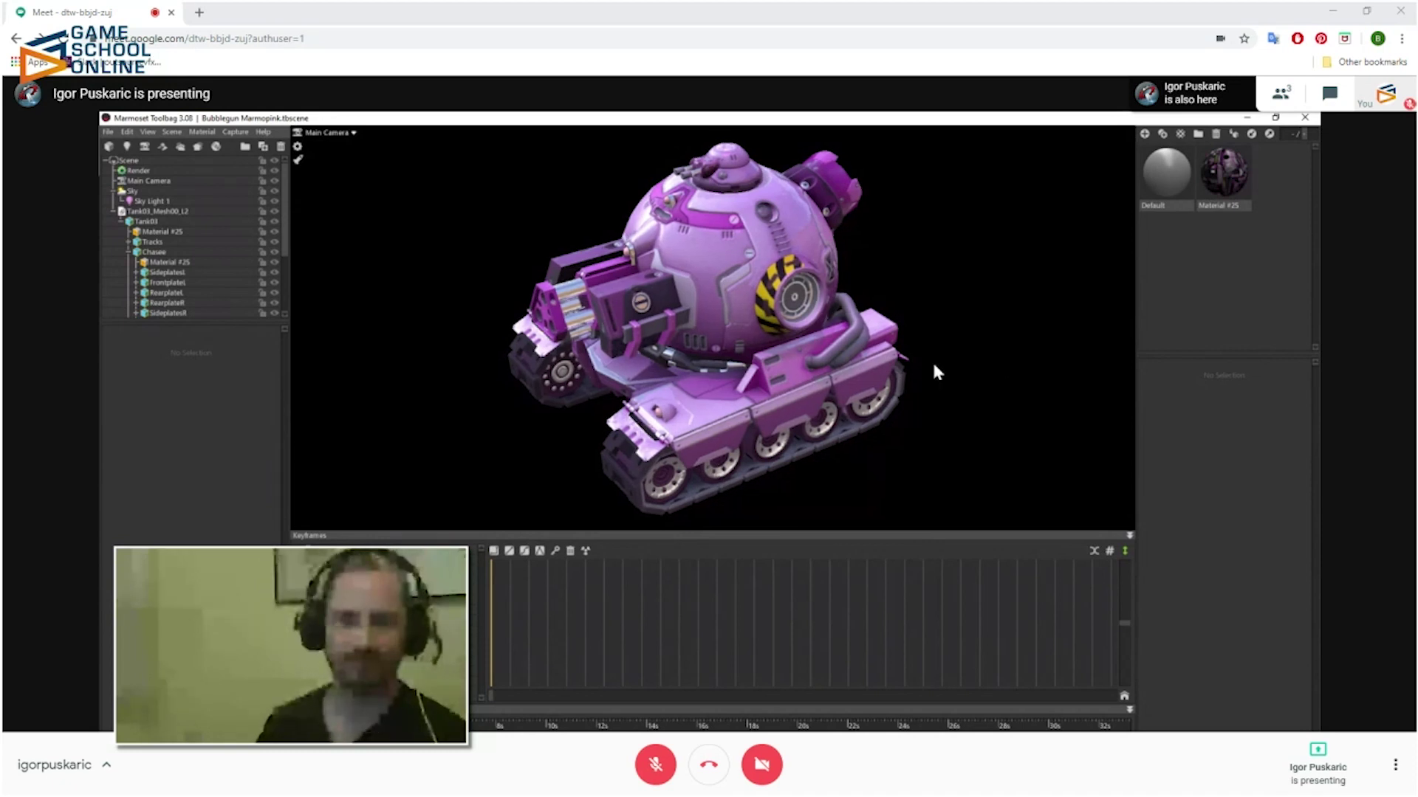
left_click_drag(932, 361, 1130, 395)
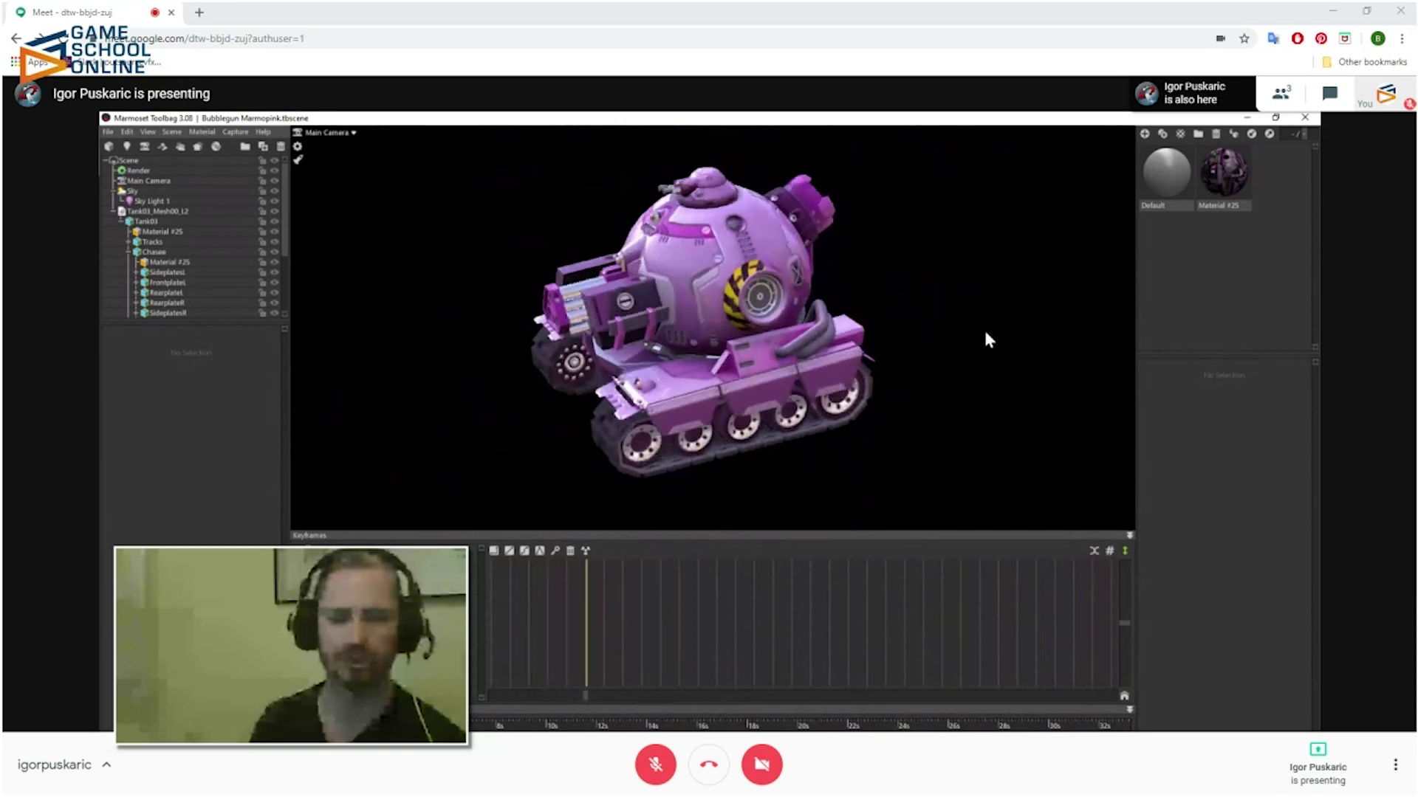
left_click(641, 698)
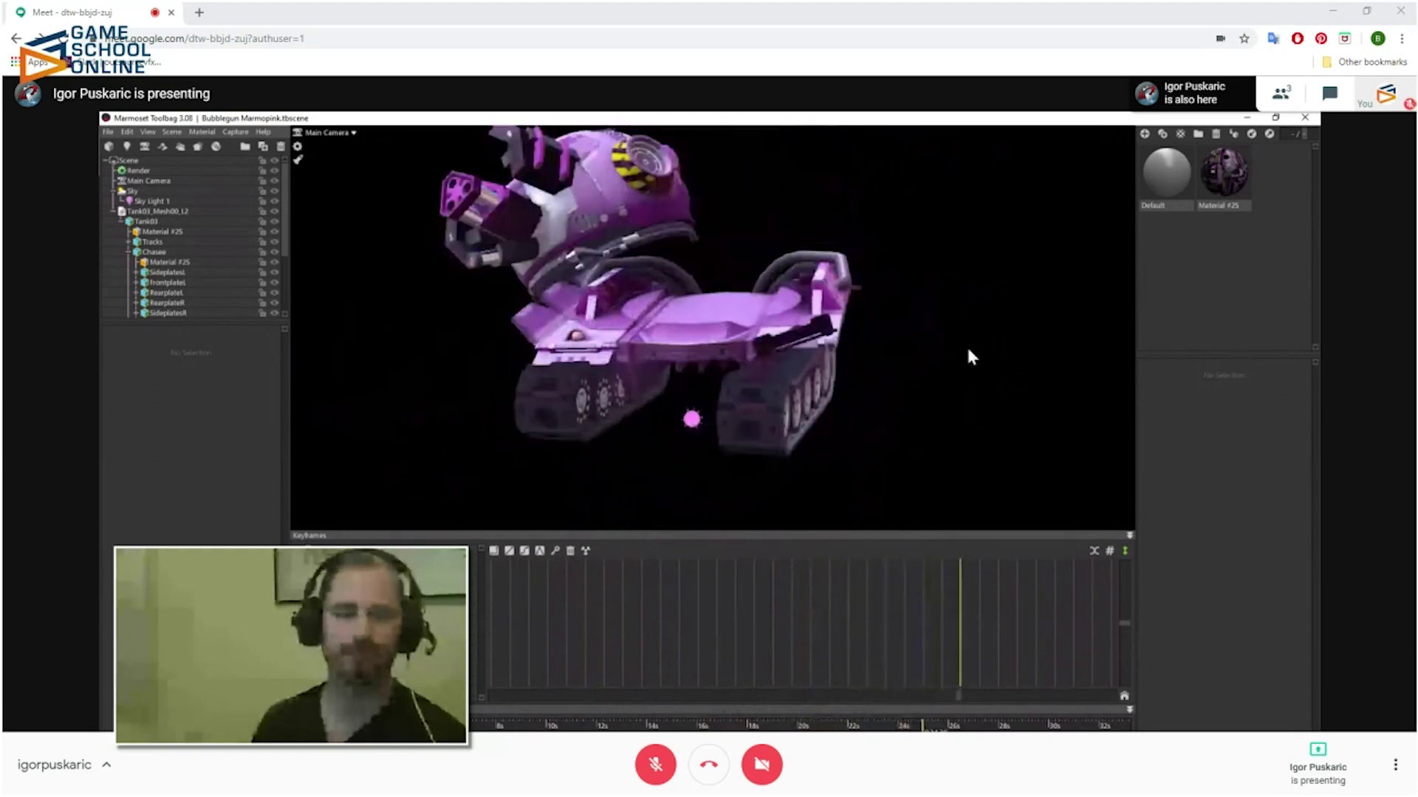
left_click_drag(862, 697, 628, 694)
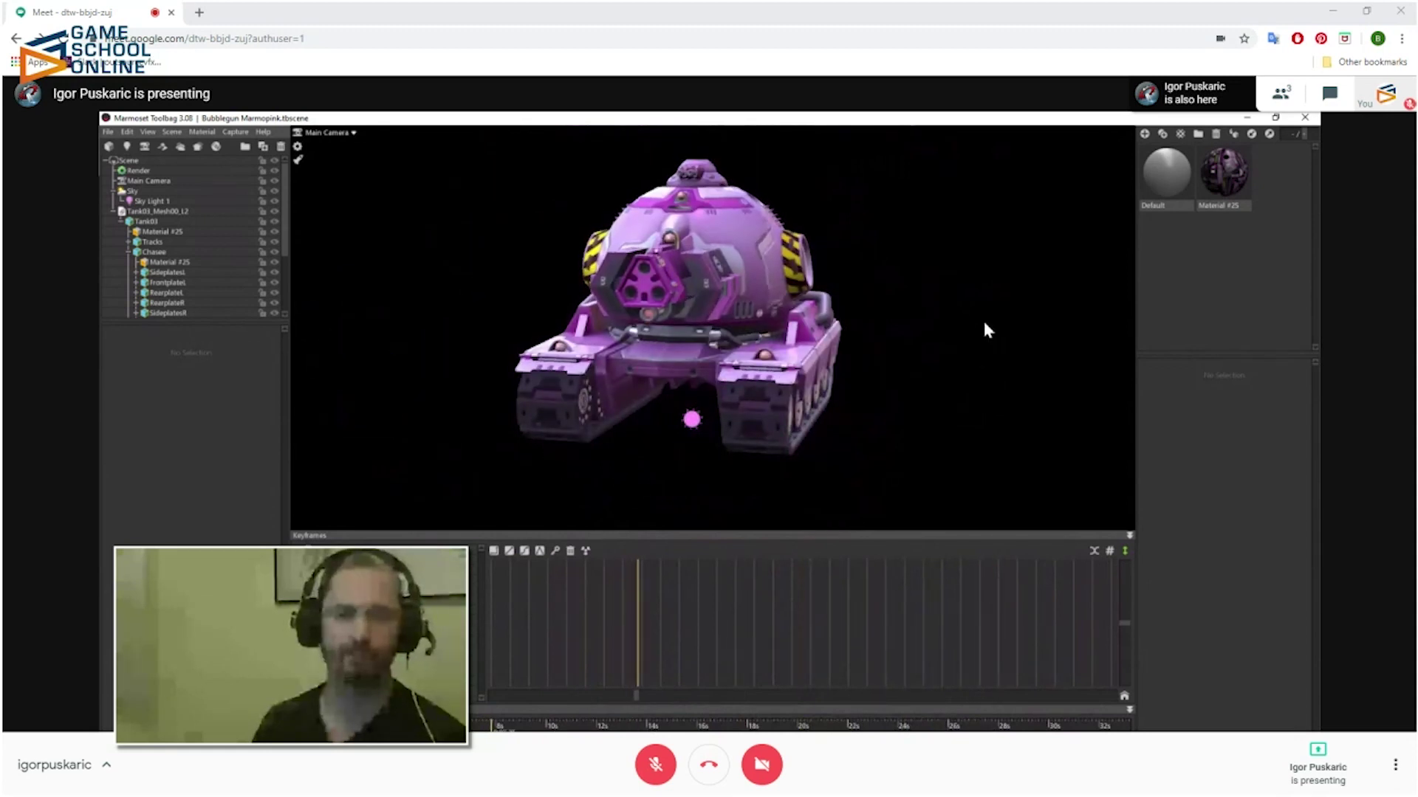
left_click_drag(951, 361, 924, 392)
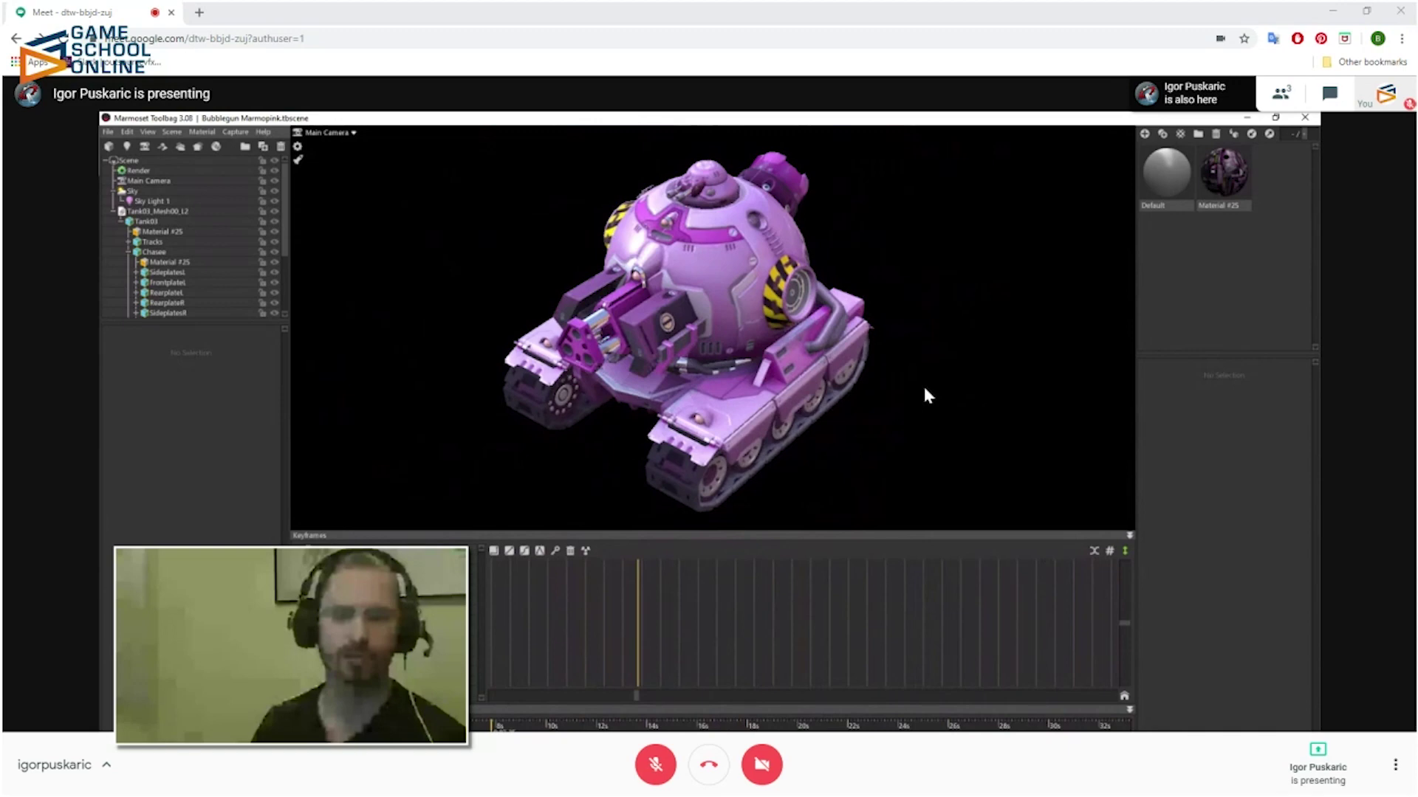
left_click_drag(636, 701, 478, 726)
left_click_drag(867, 461, 833, 423)
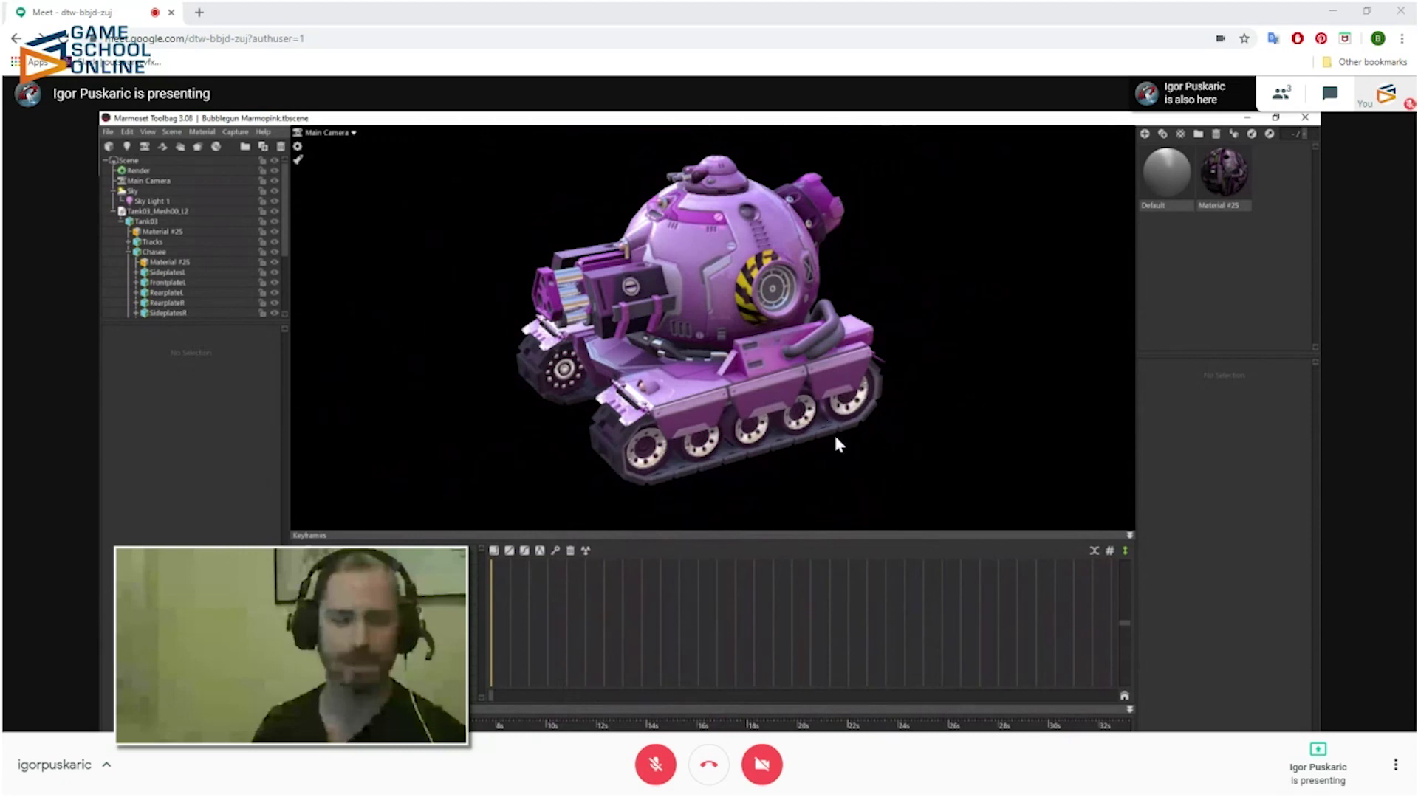
left_click_drag(889, 462, 728, 451)
right_click_drag(861, 475, 713, 433)
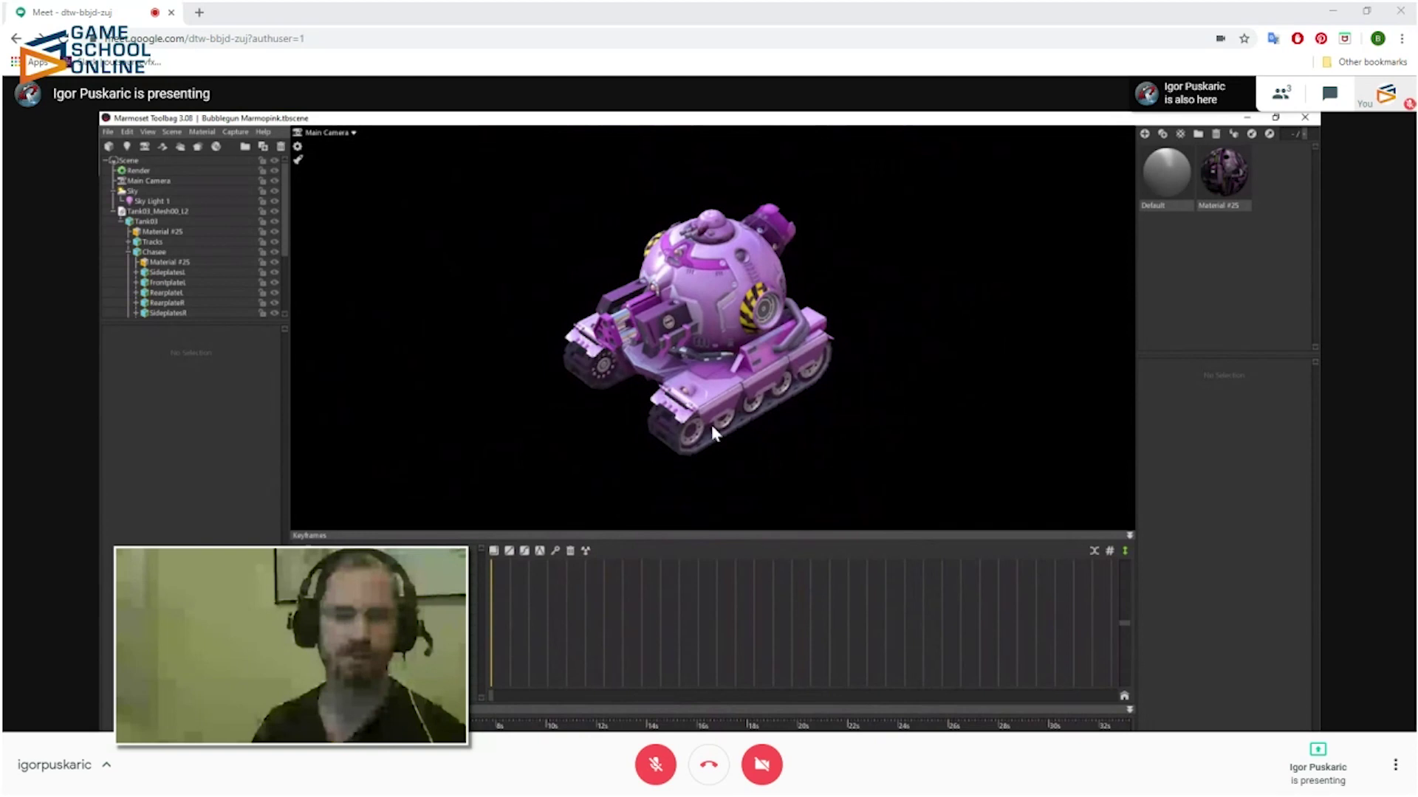
left_click_drag(925, 393, 905, 367)
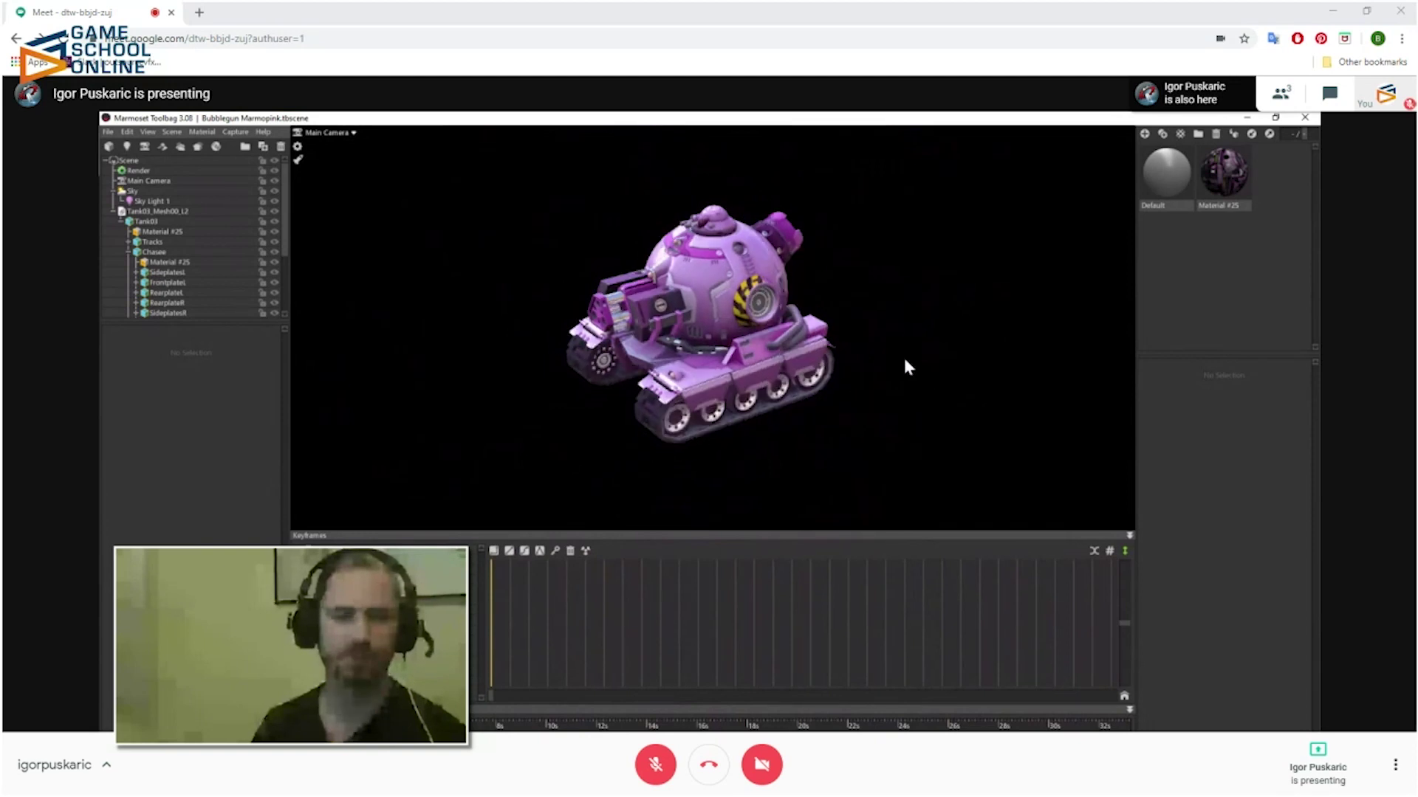
right_click_drag(906, 367, 971, 367)
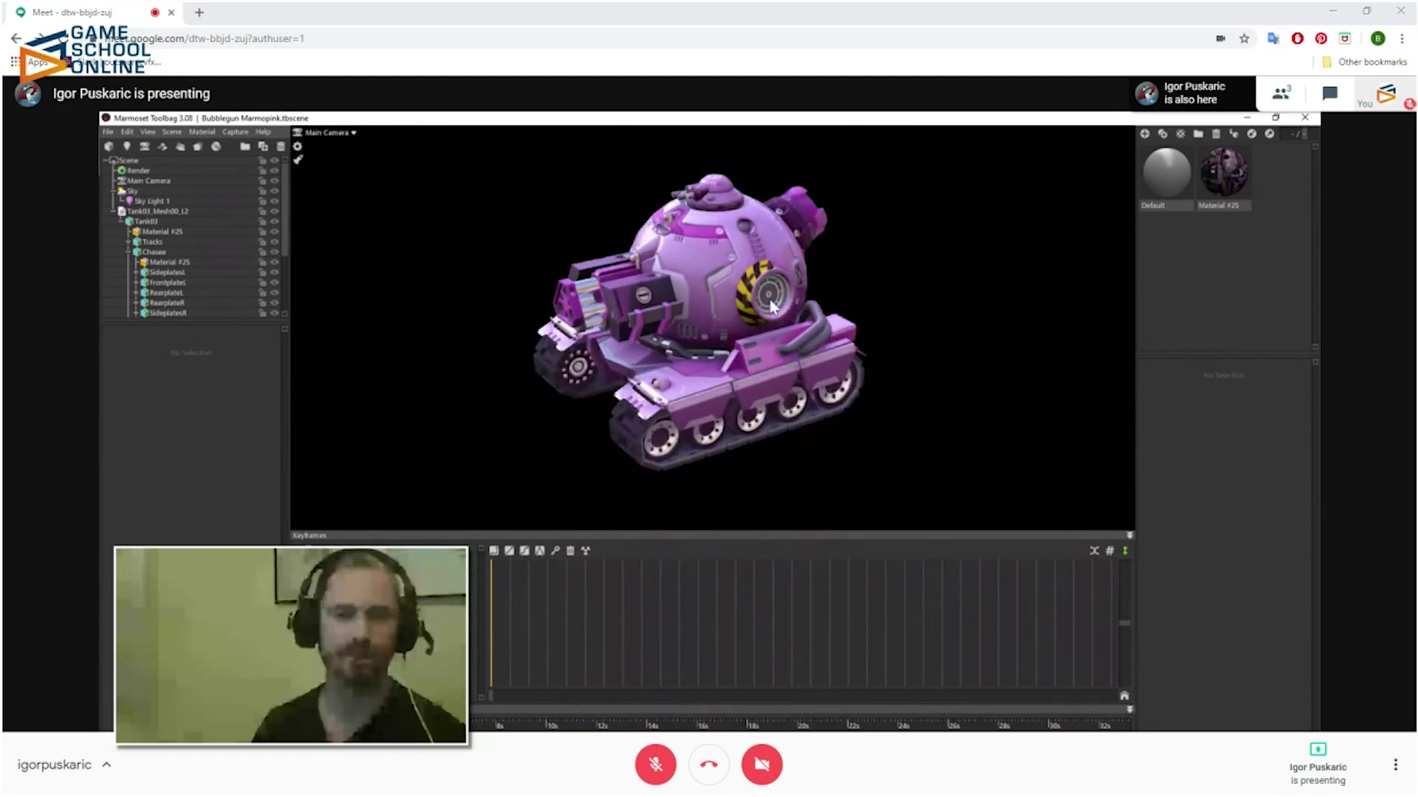
right_click_drag(927, 322, 1030, 314)
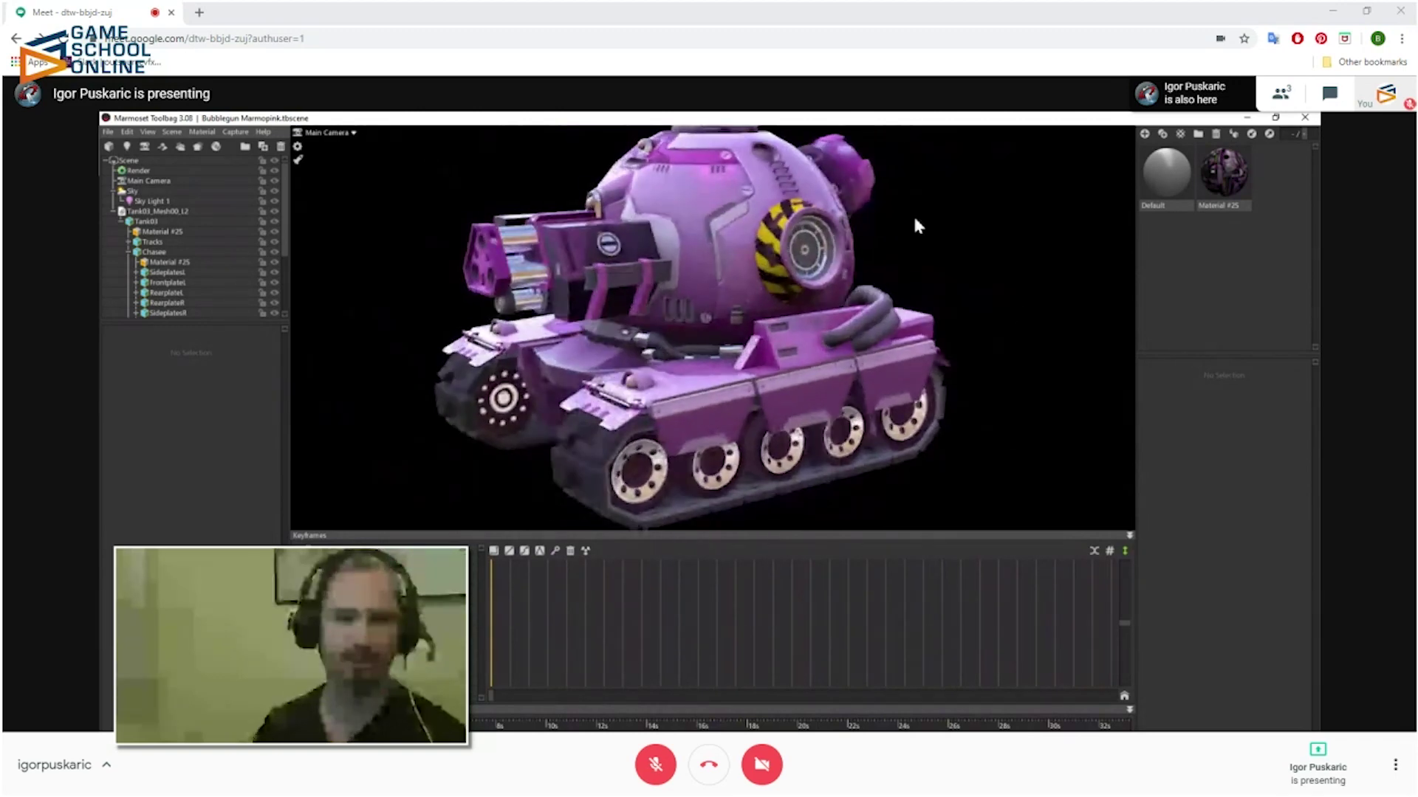
mouse_move(1038, 301)
left_mouse_down()
mouse_move(1053, 409)
mouse_move(1031, 325)
left_mouse_up()
left_click_drag(894, 419, 1064, 386)
right_click_drag(1063, 386, 953, 297)
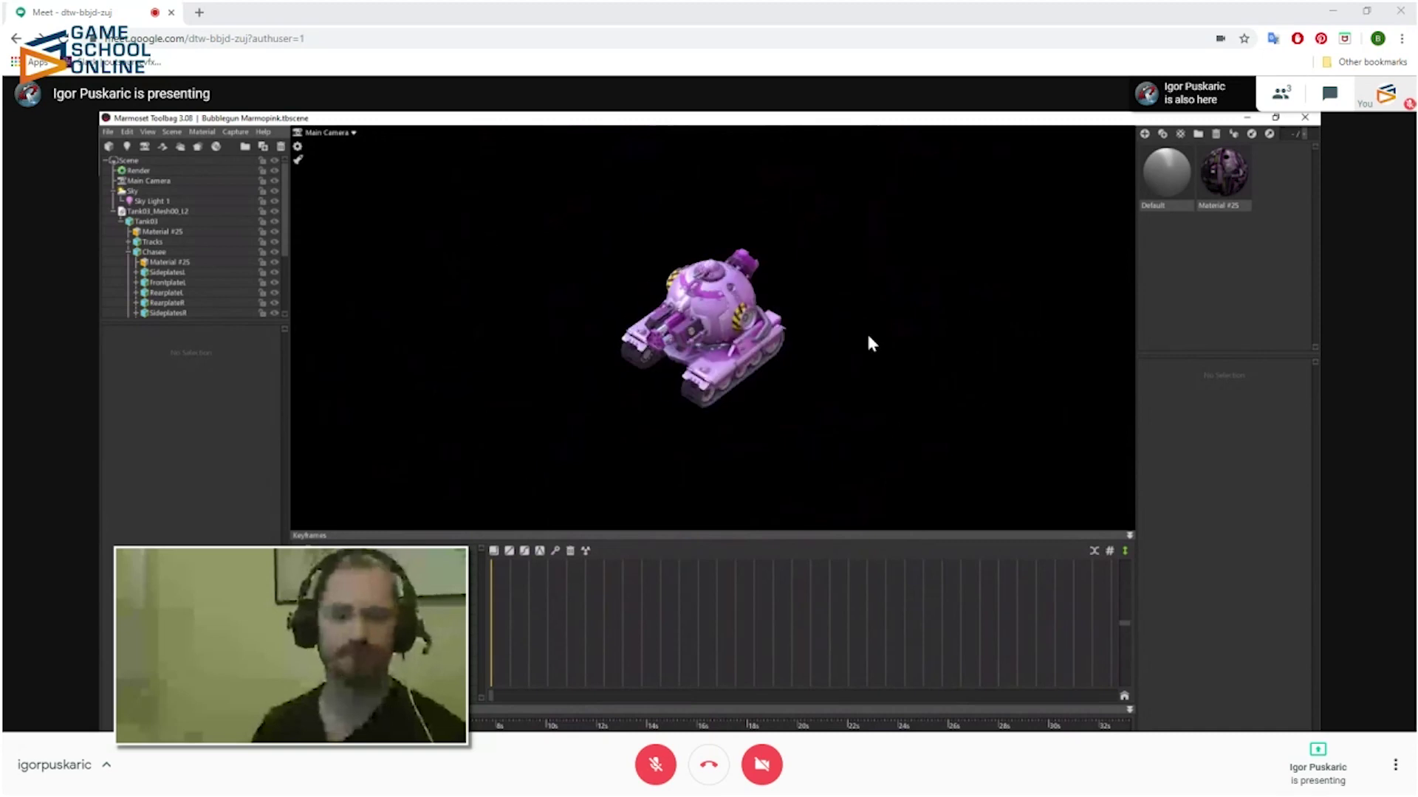
scroll(893, 362, "up", 3)
left_click_drag(583, 723, 748, 723)
left_click_drag(1022, 358, 974, 311)
scroll(952, 371, "up", 3)
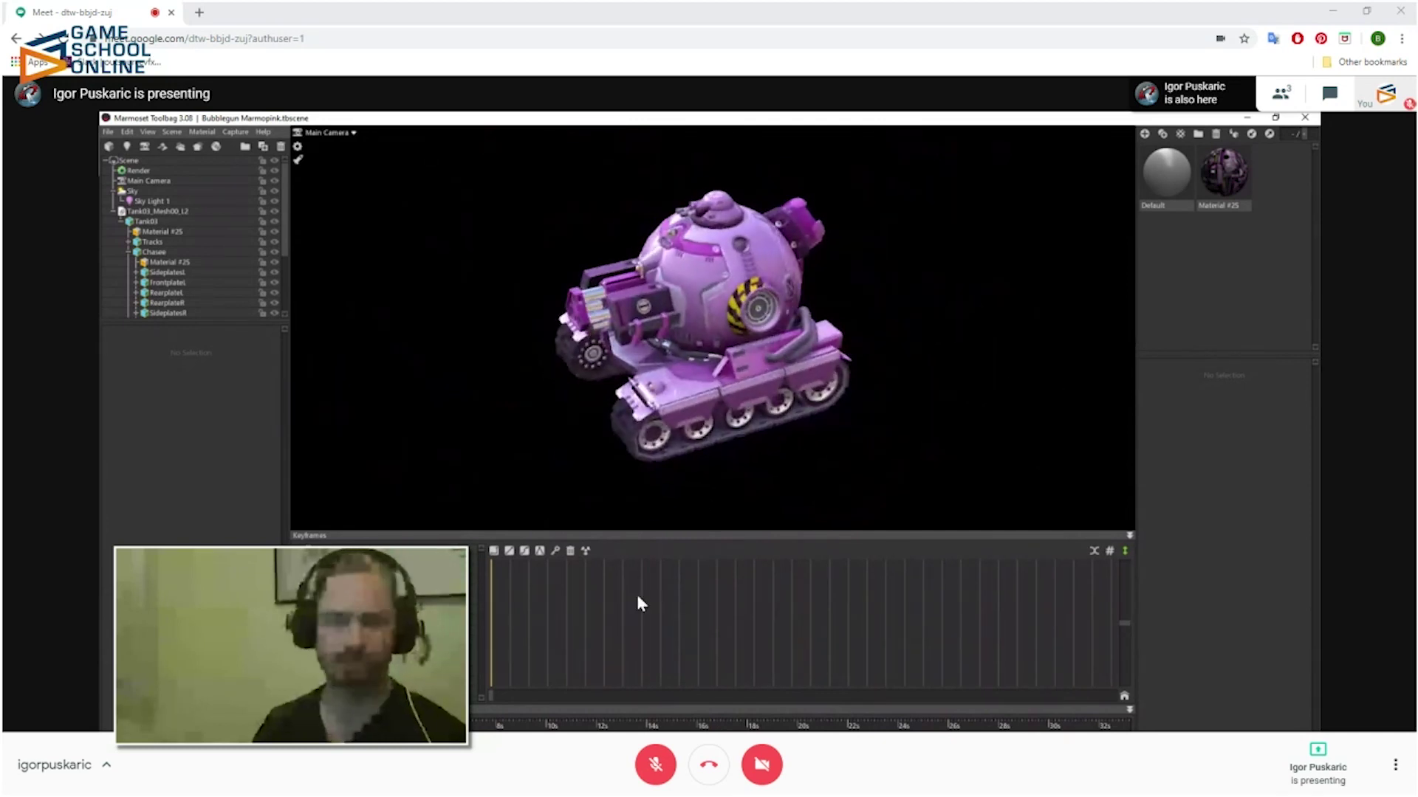
left_click_drag(813, 273, 961, 339)
scroll(940, 326, "up", 3)
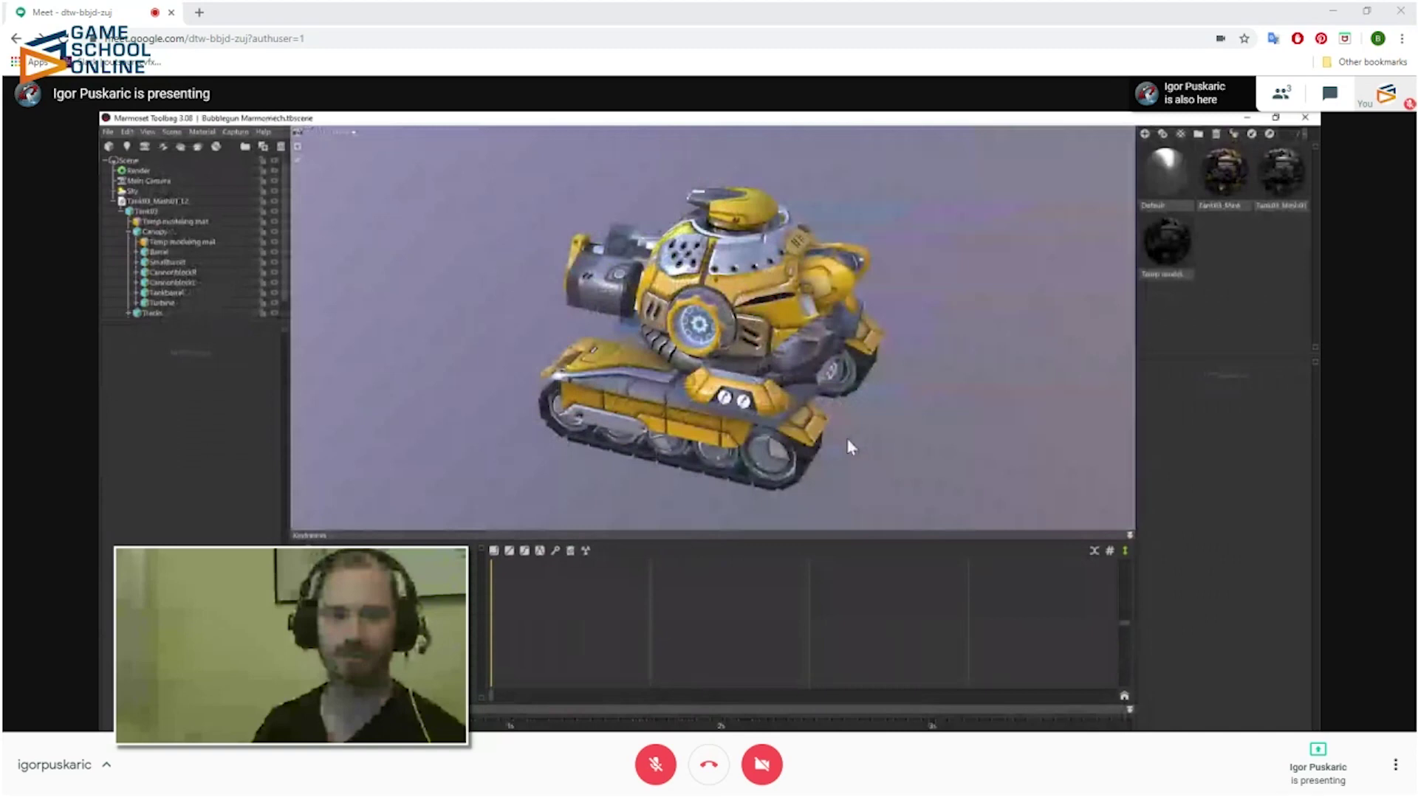
- Orbit and zoom around the yellow Marmomech tank from above to side views
left_click_drag(936, 445, 1004, 322)
scroll(837, 360, "down", 2)
scroll(889, 352, "up", 2)
scroll(982, 347, "up", 2)
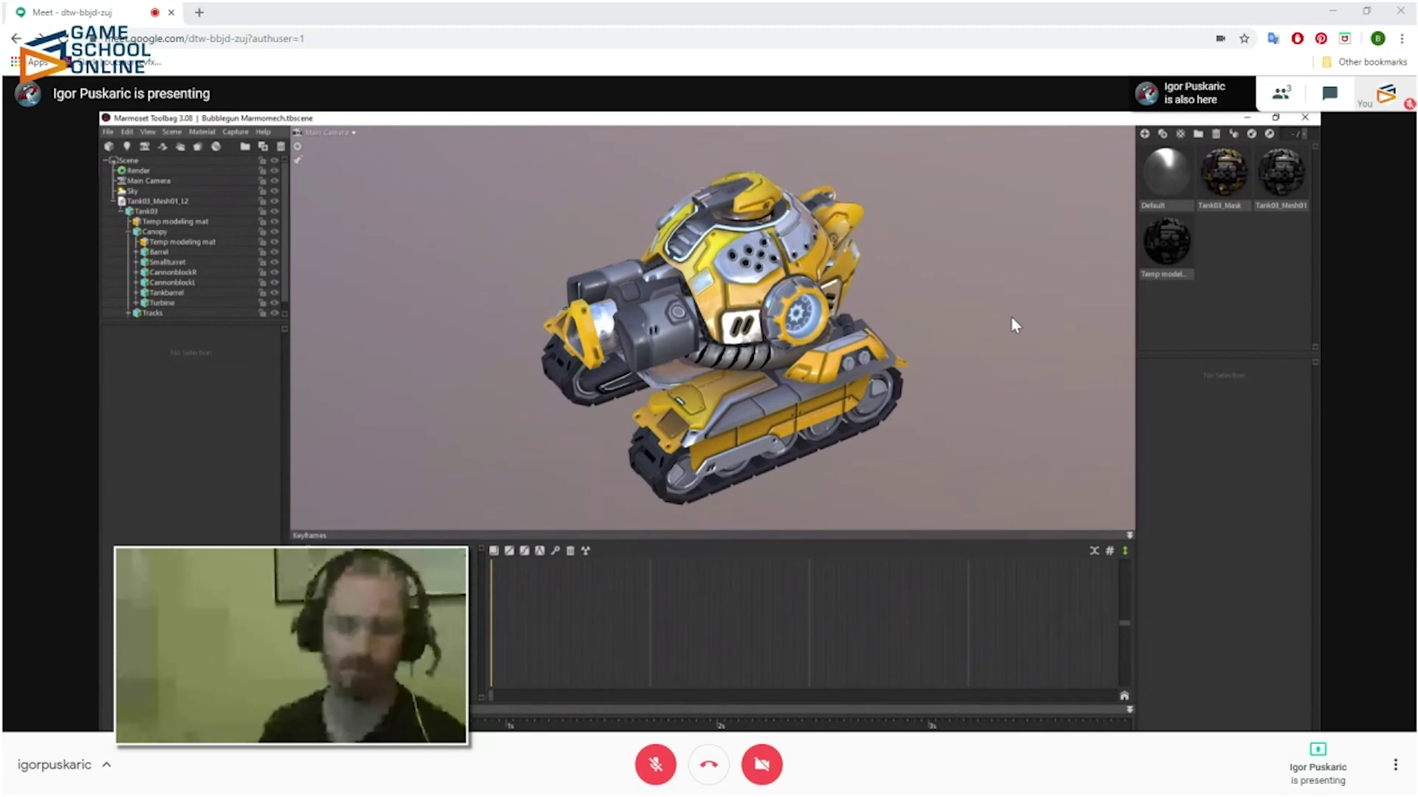
left_click_drag(963, 371, 1019, 373)
left_click_drag(981, 323, 1032, 326)
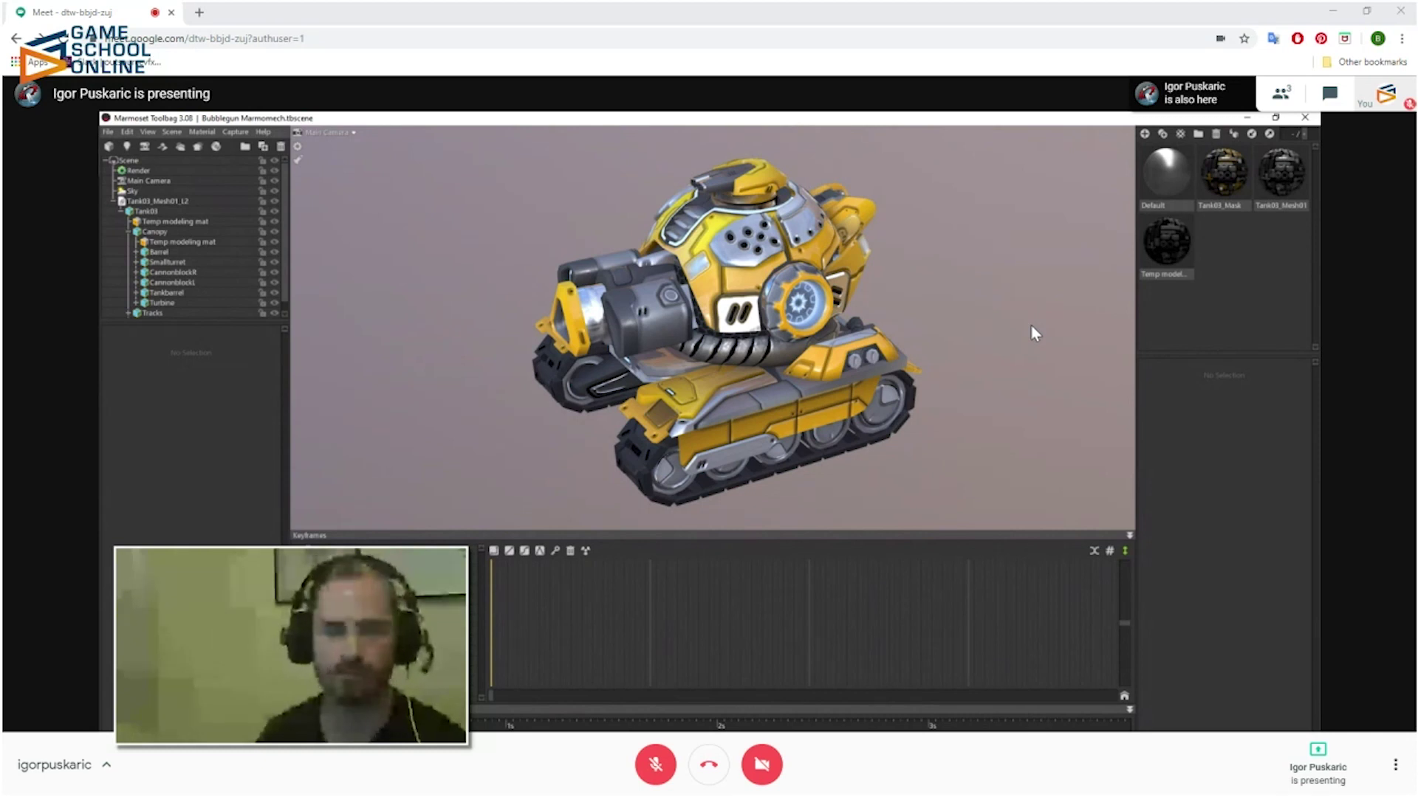
mouse_move(1034, 333)
left_mouse_down()
mouse_move(1012, 310)
mouse_move(1033, 340)
left_mouse_up()
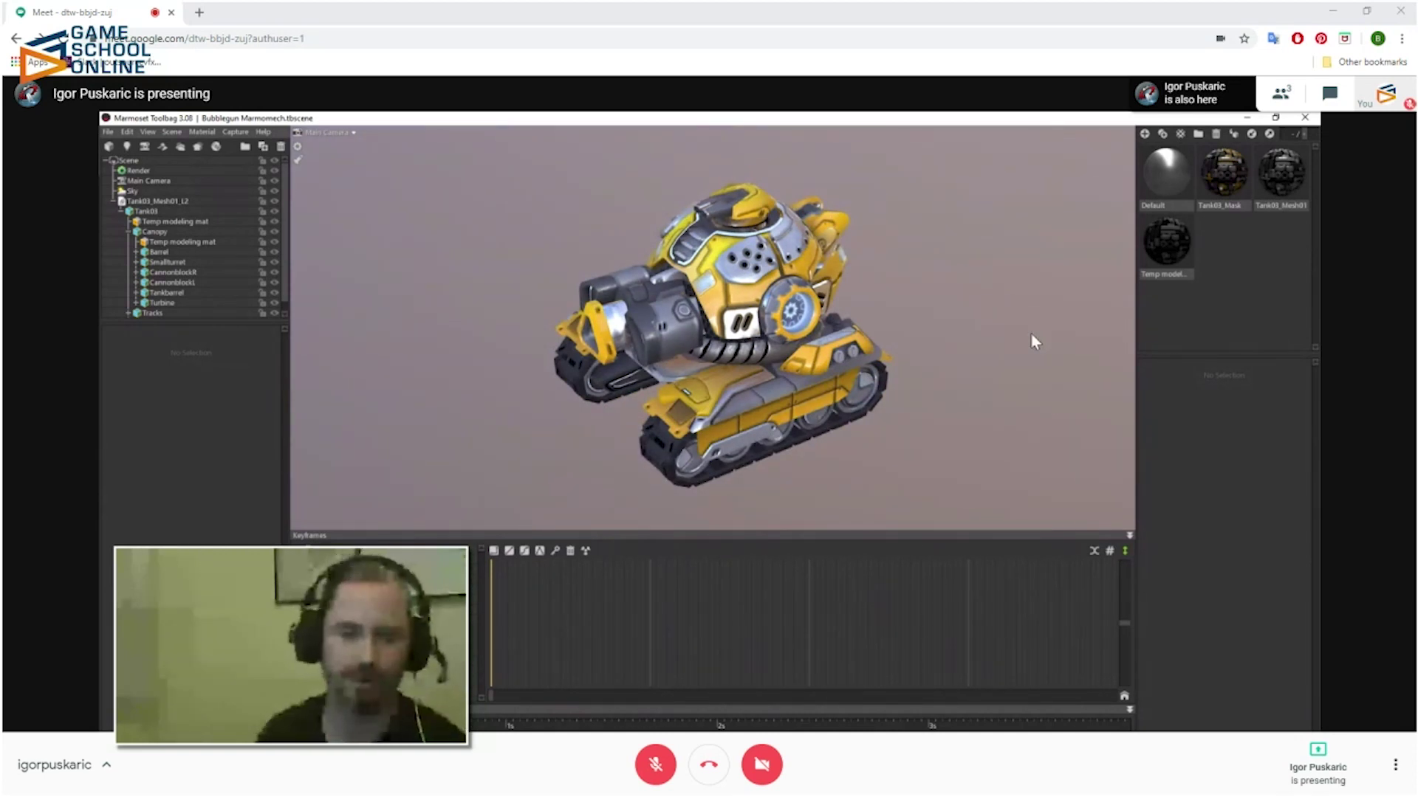
left_click_drag(1023, 340, 984, 270)
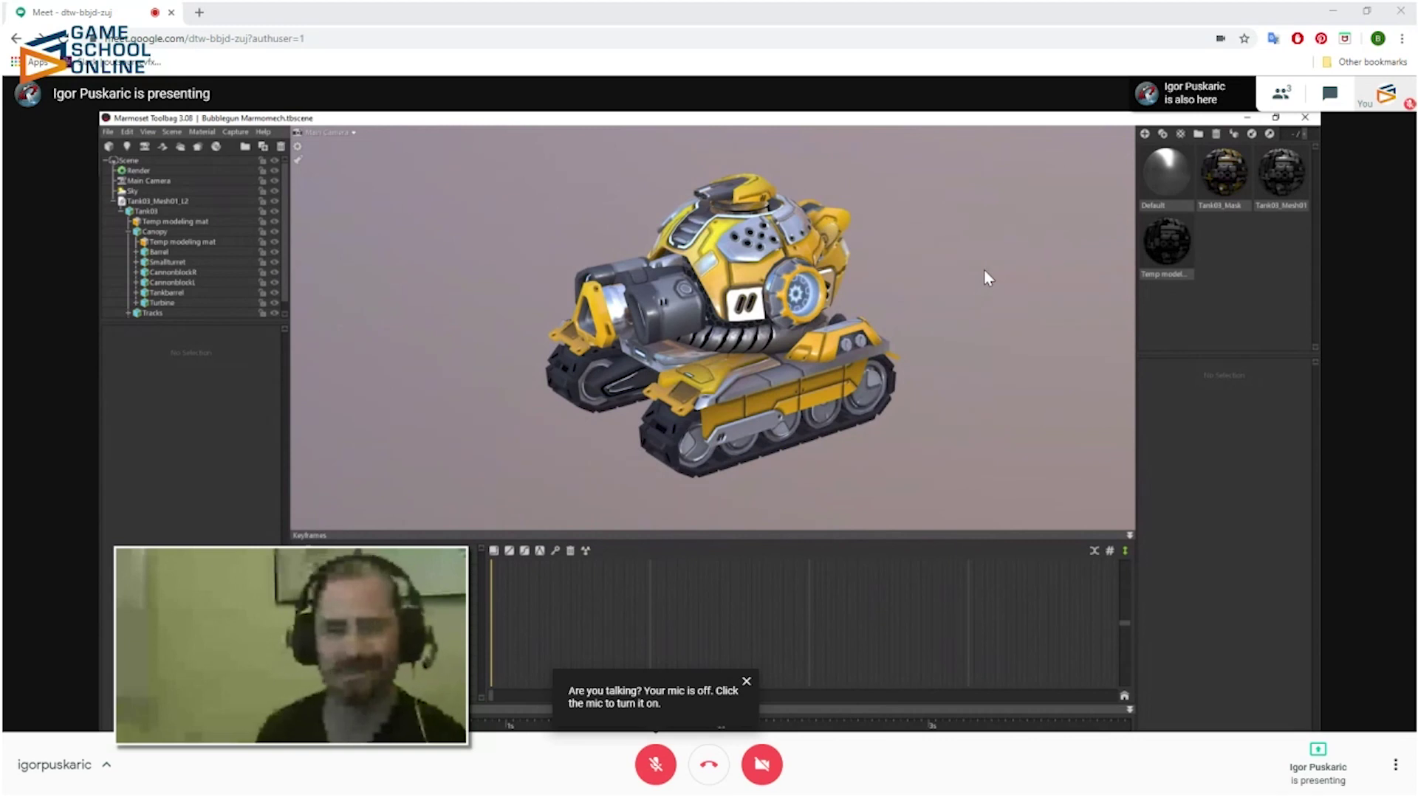
left_click_drag(1034, 299, 989, 295)
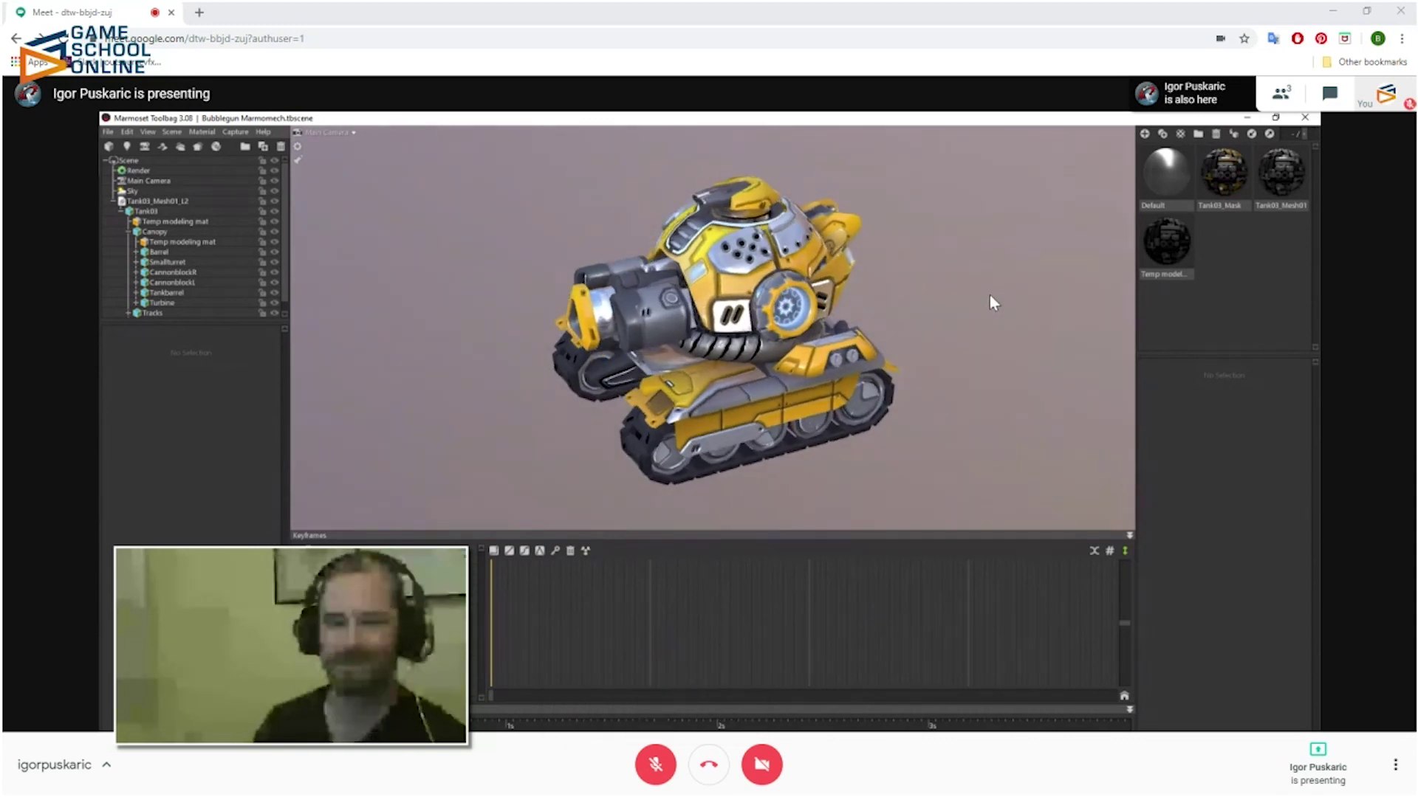
mouse_move(943, 302)
left_mouse_down()
mouse_move(835, 270)
mouse_move(961, 306)
left_mouse_up()
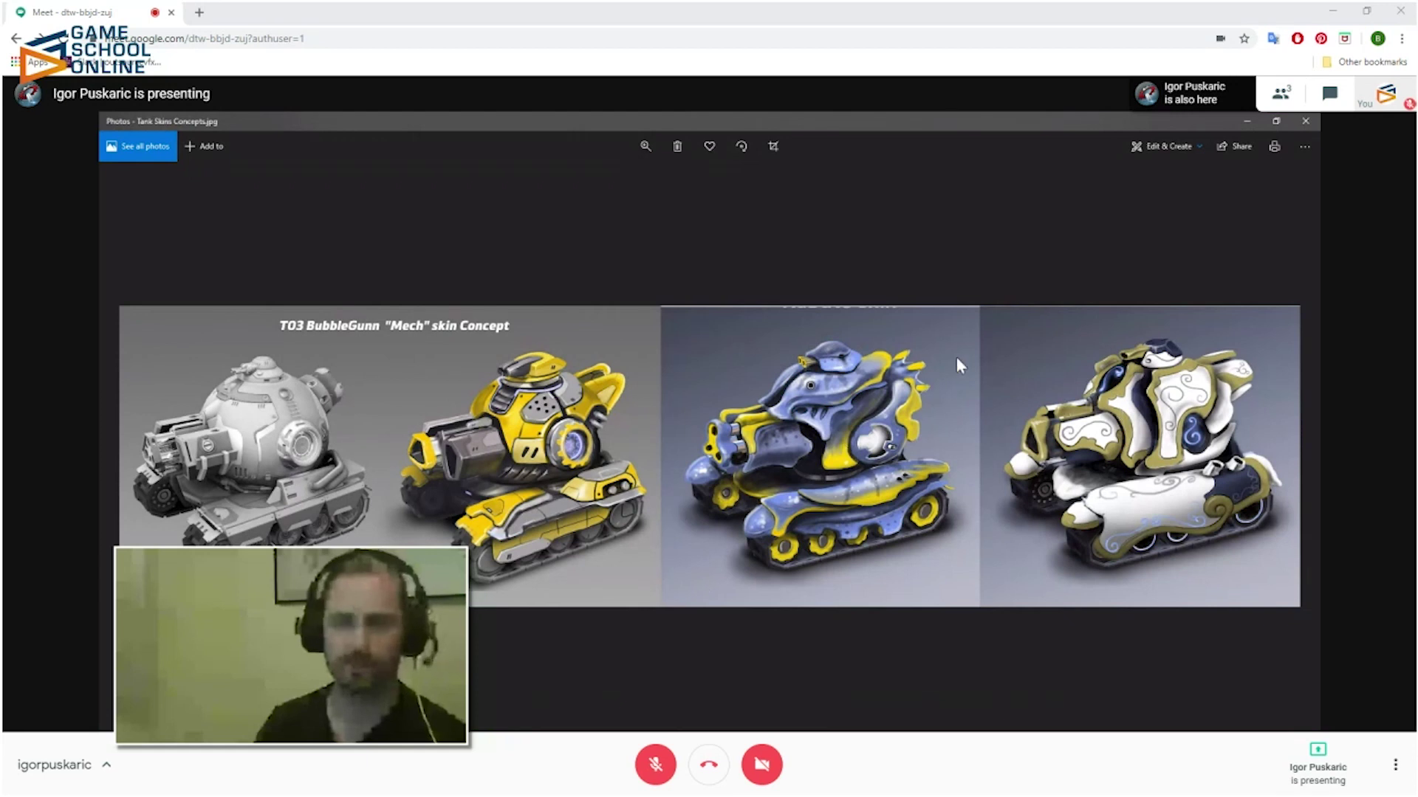
left_click(1301, 127)
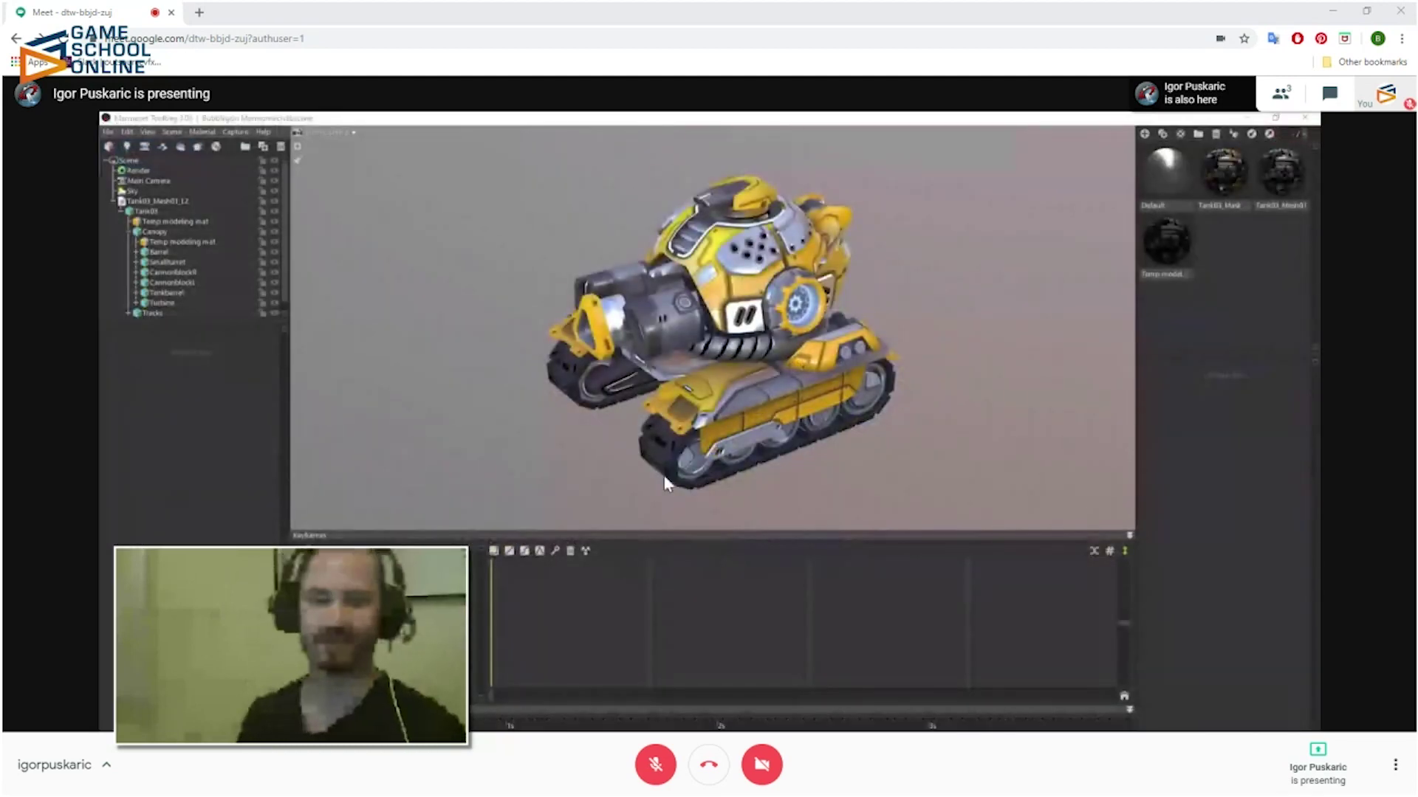
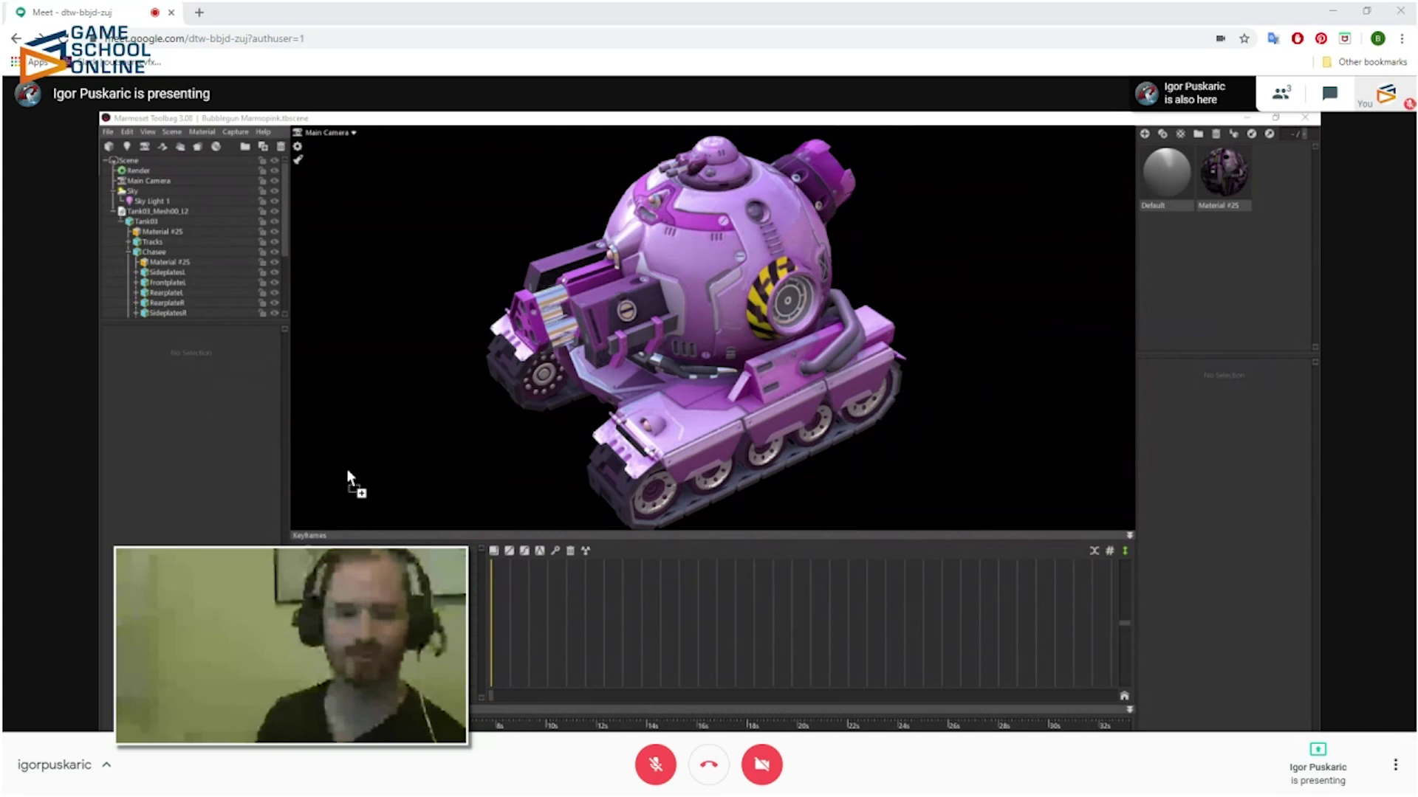
- Open Desert Building D.tbscene, discarding the pink tank scene's unsaved changes
key("ctrl+o")
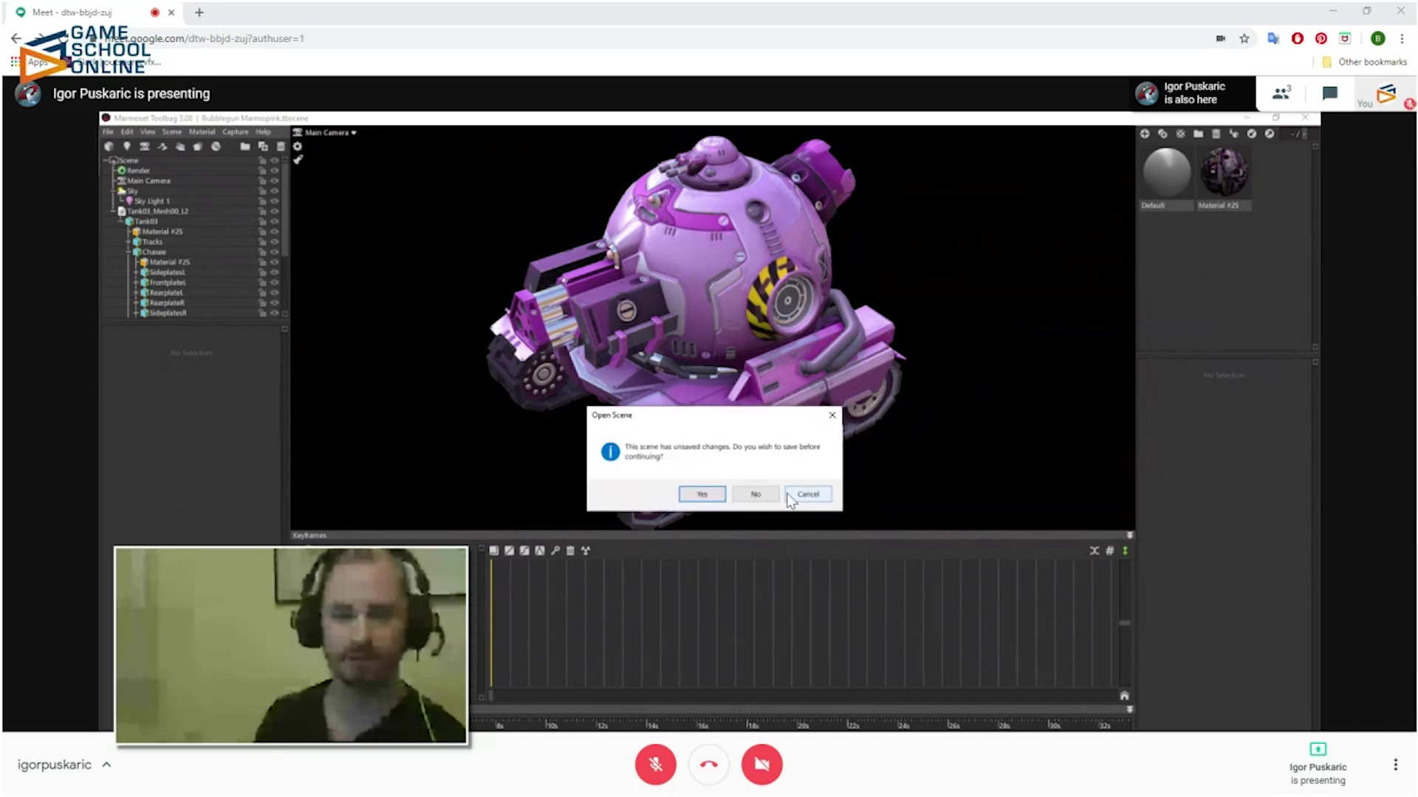
left_click(757, 494)
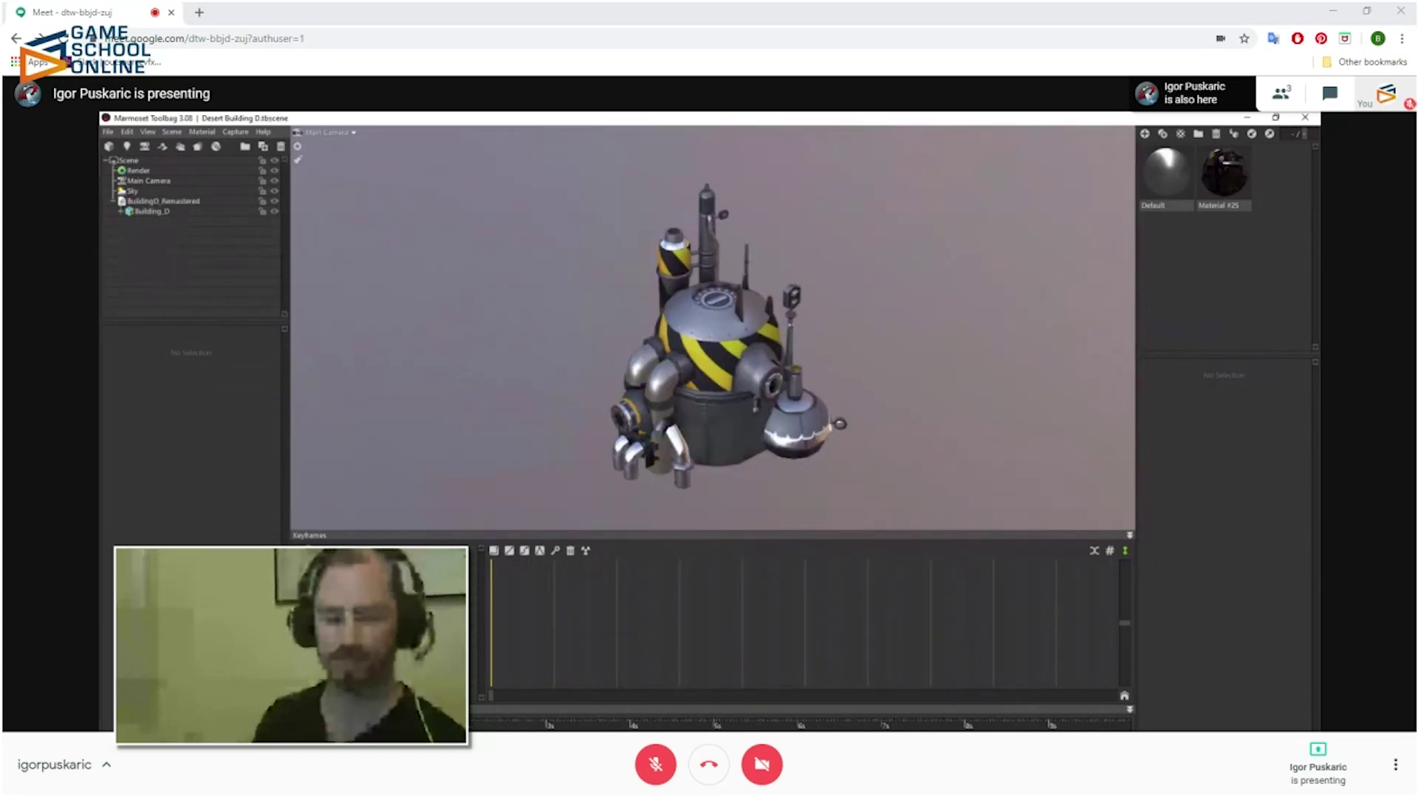
- Orbit and zoom around Desert Building D, showing it from several sides and from above
left_click_drag(989, 368, 931, 447)
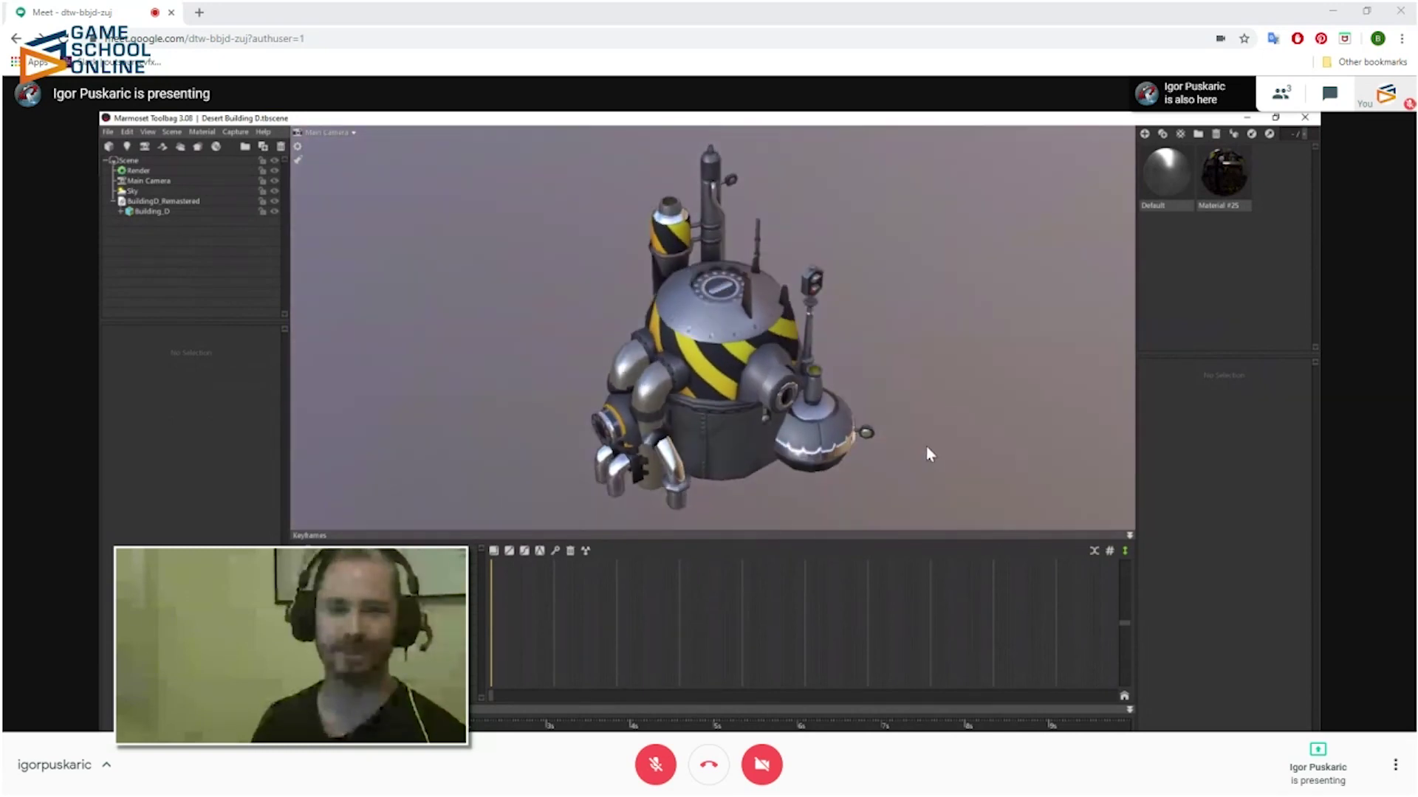
left_click_drag(924, 441, 937, 448)
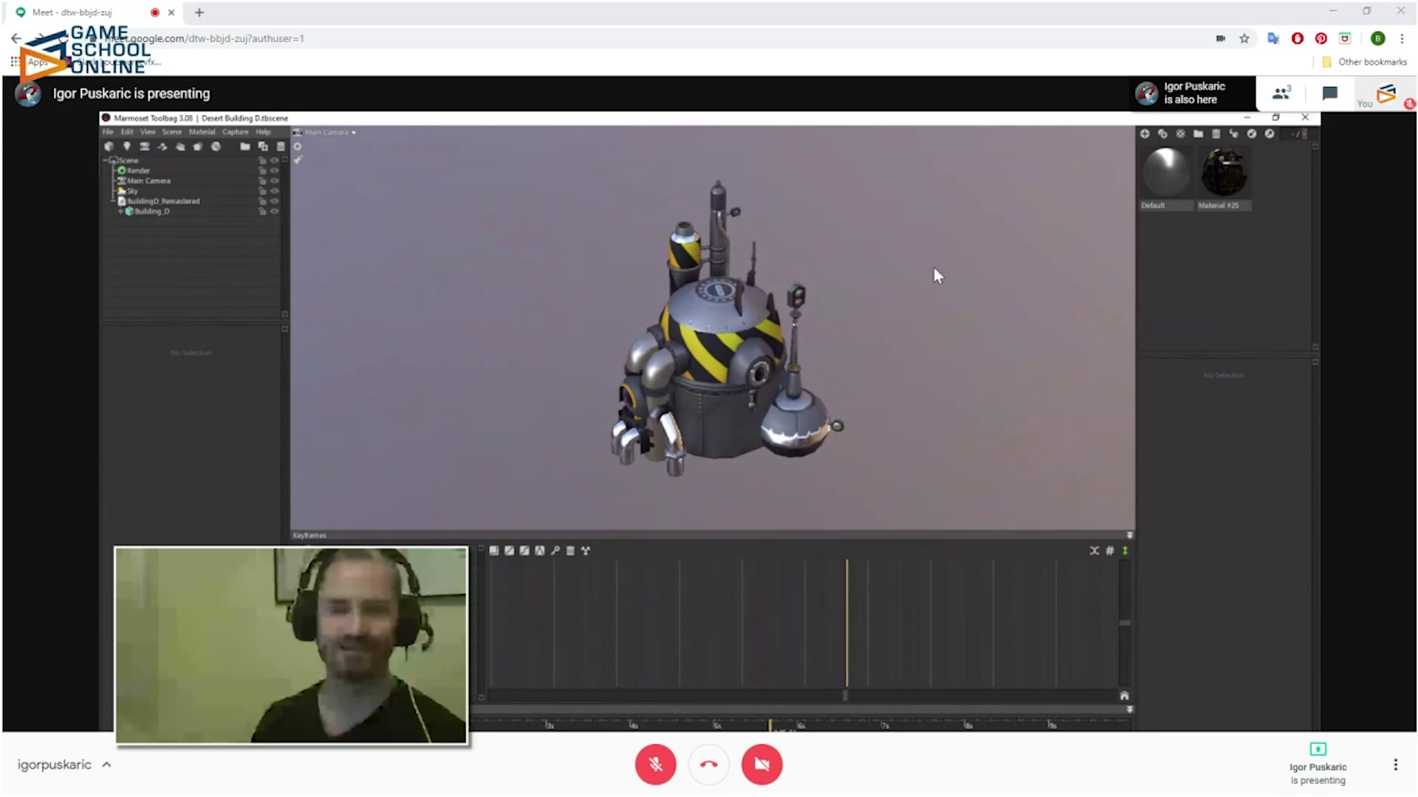
left_click_drag(942, 298, 979, 409)
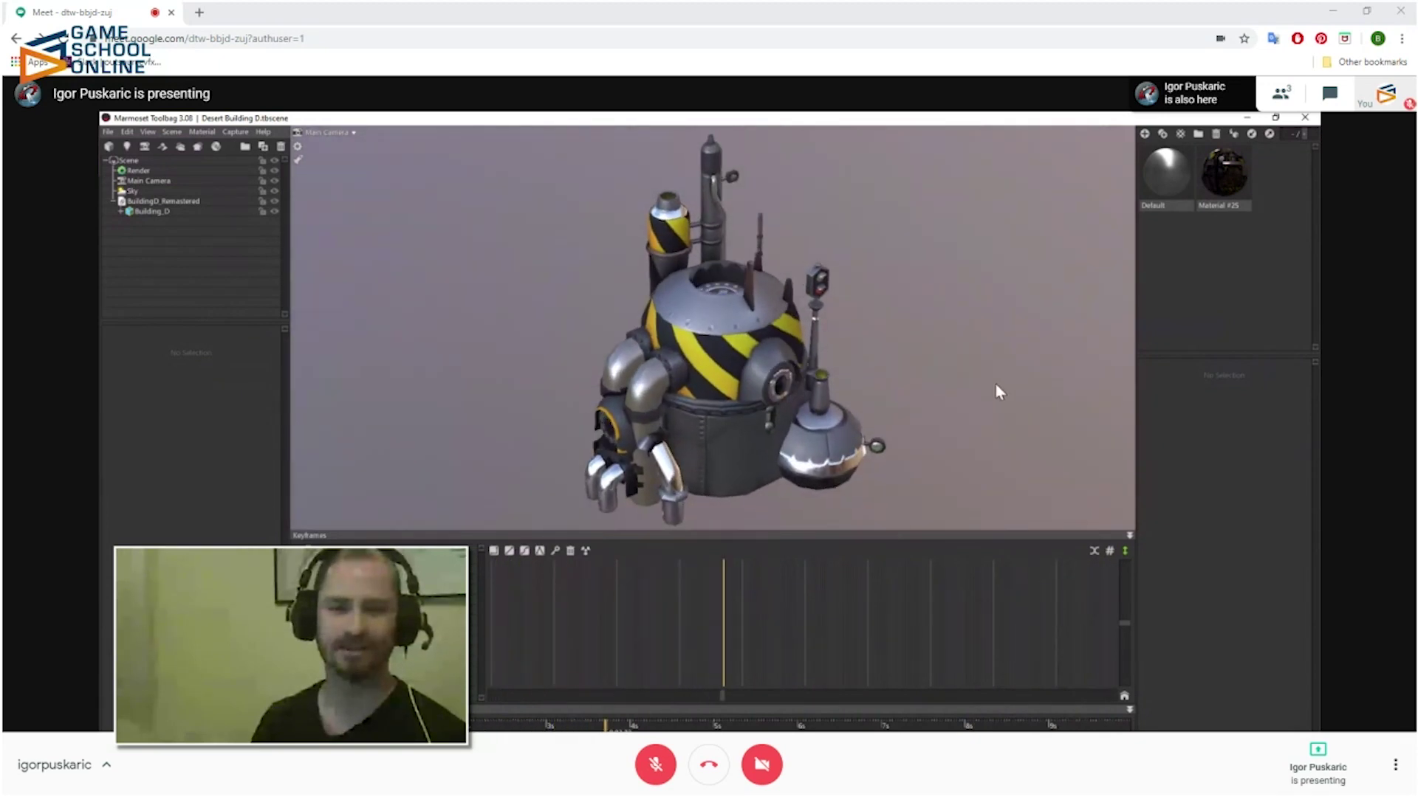
left_click_drag(964, 390, 976, 417)
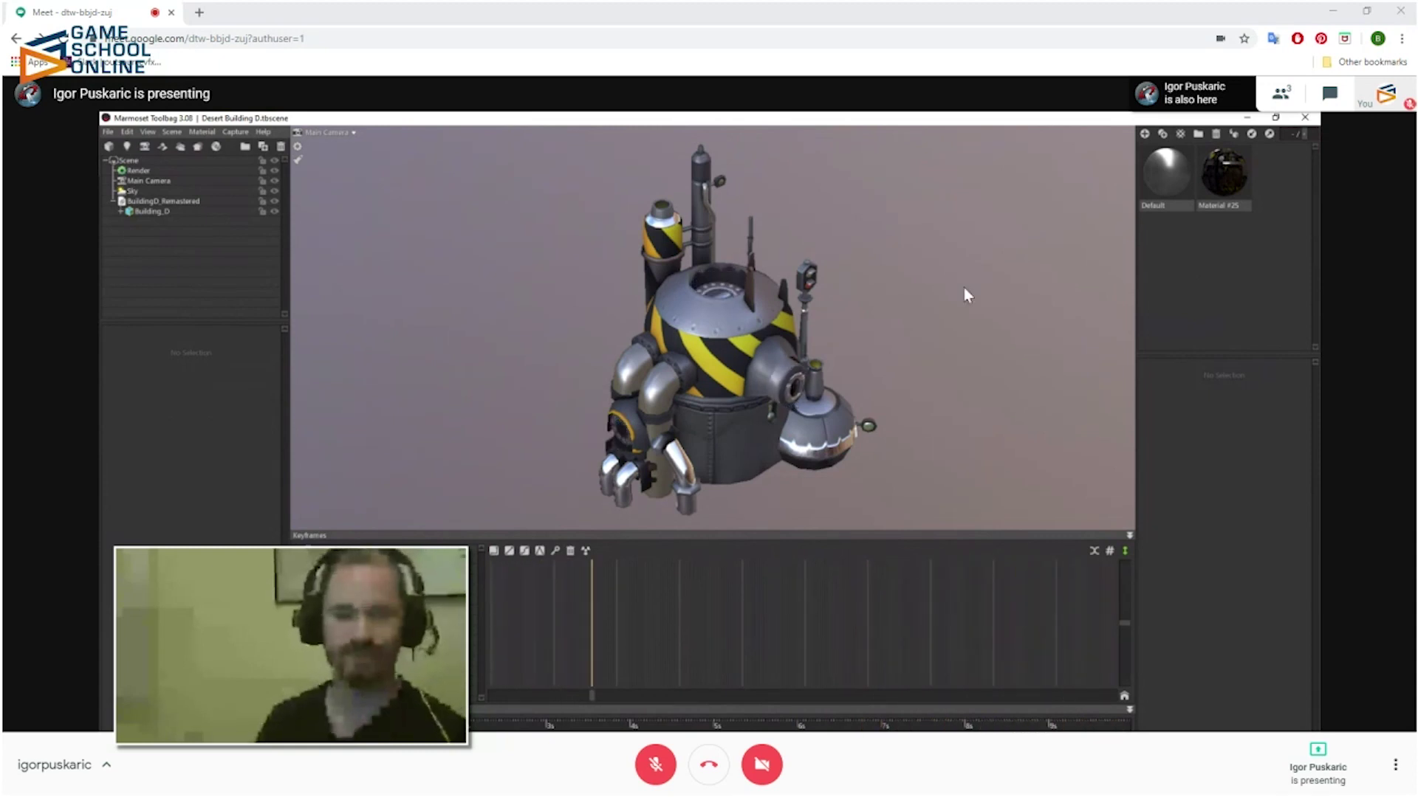
- Show the building's top dome and side details up close, then switch to Bubble.png in Photos
left_click_drag(965, 288, 996, 327)
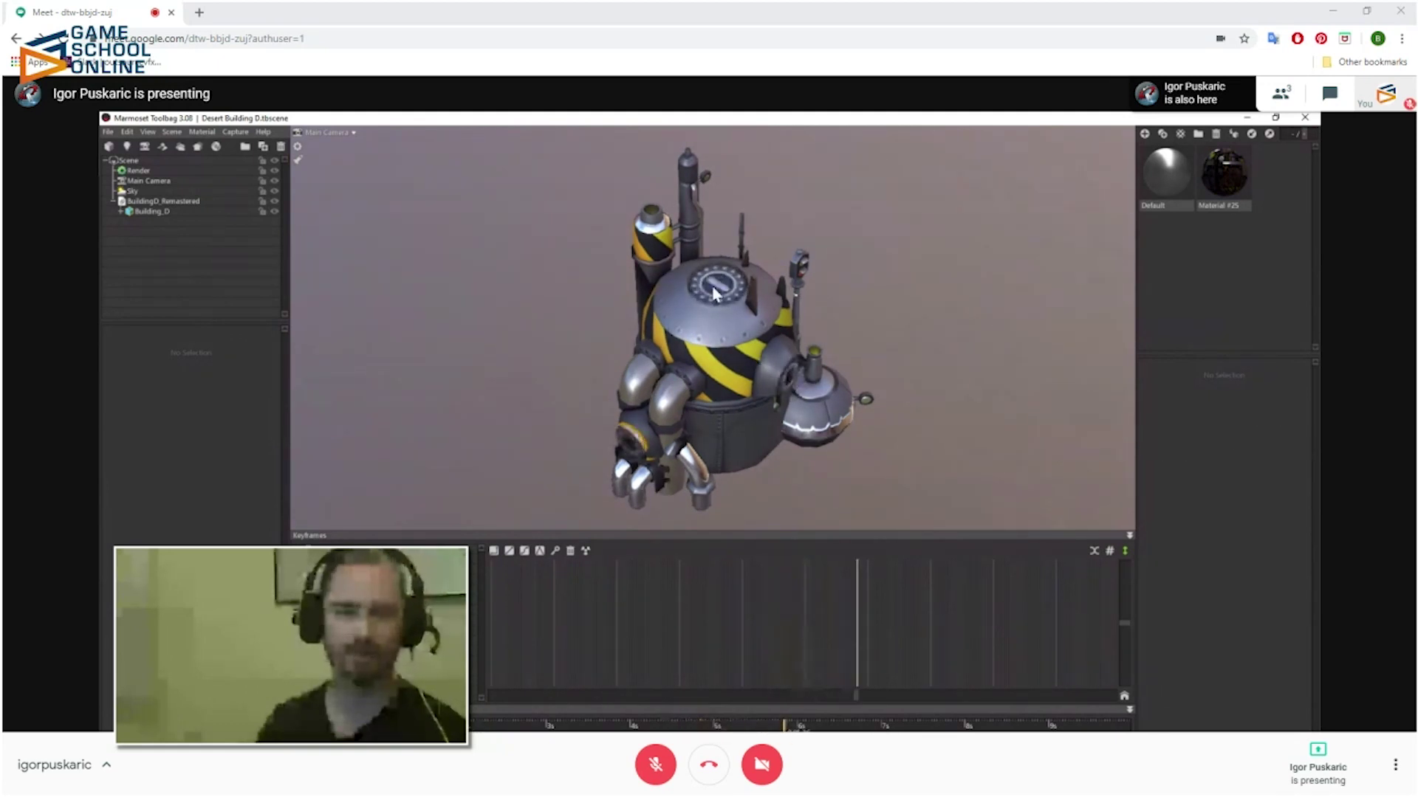
mouse_move(1016, 399)
left_mouse_down()
mouse_move(999, 388)
mouse_move(960, 467)
mouse_move(945, 423)
mouse_move(948, 441)
mouse_move(976, 351)
left_mouse_up()
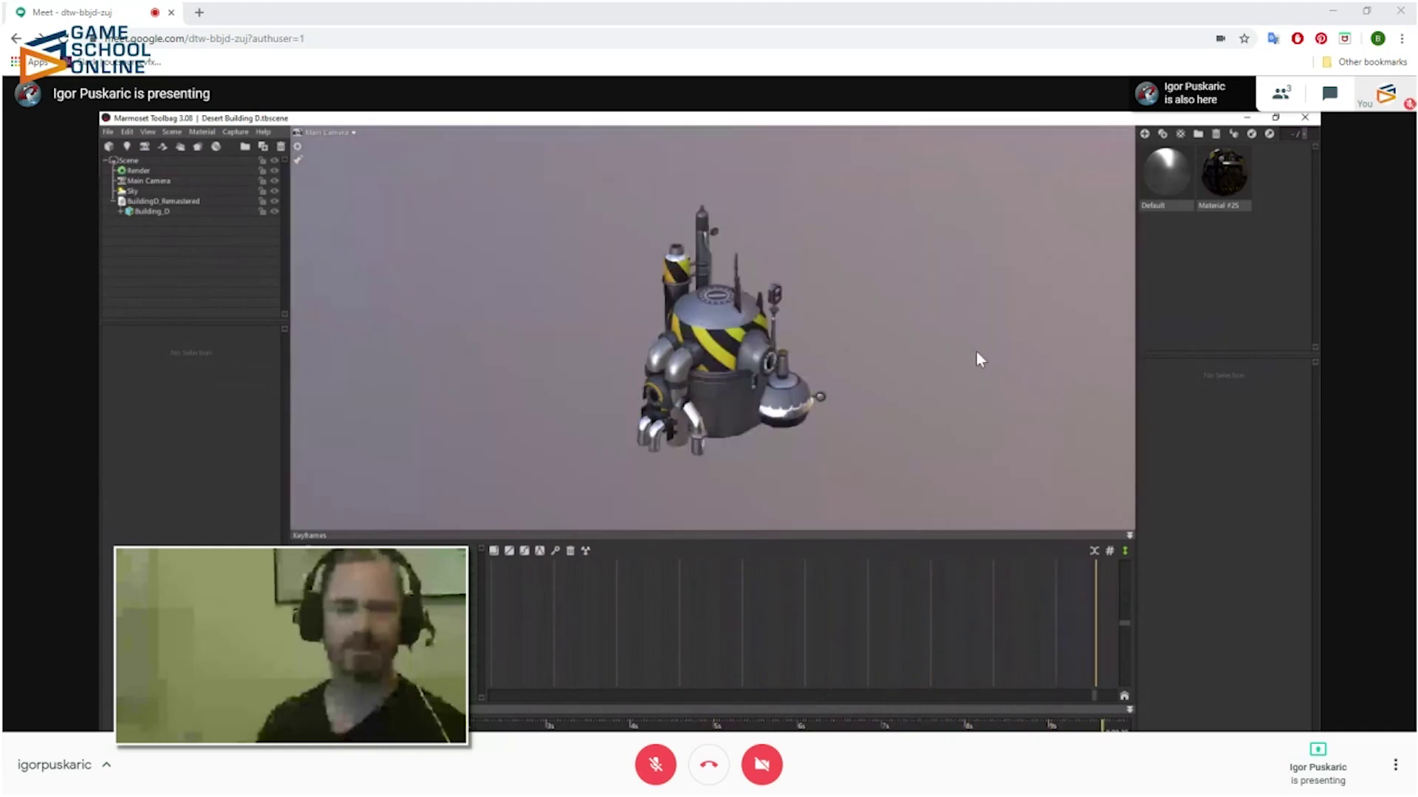
right_click_drag(933, 362, 979, 393)
left_click_drag(978, 390, 937, 364)
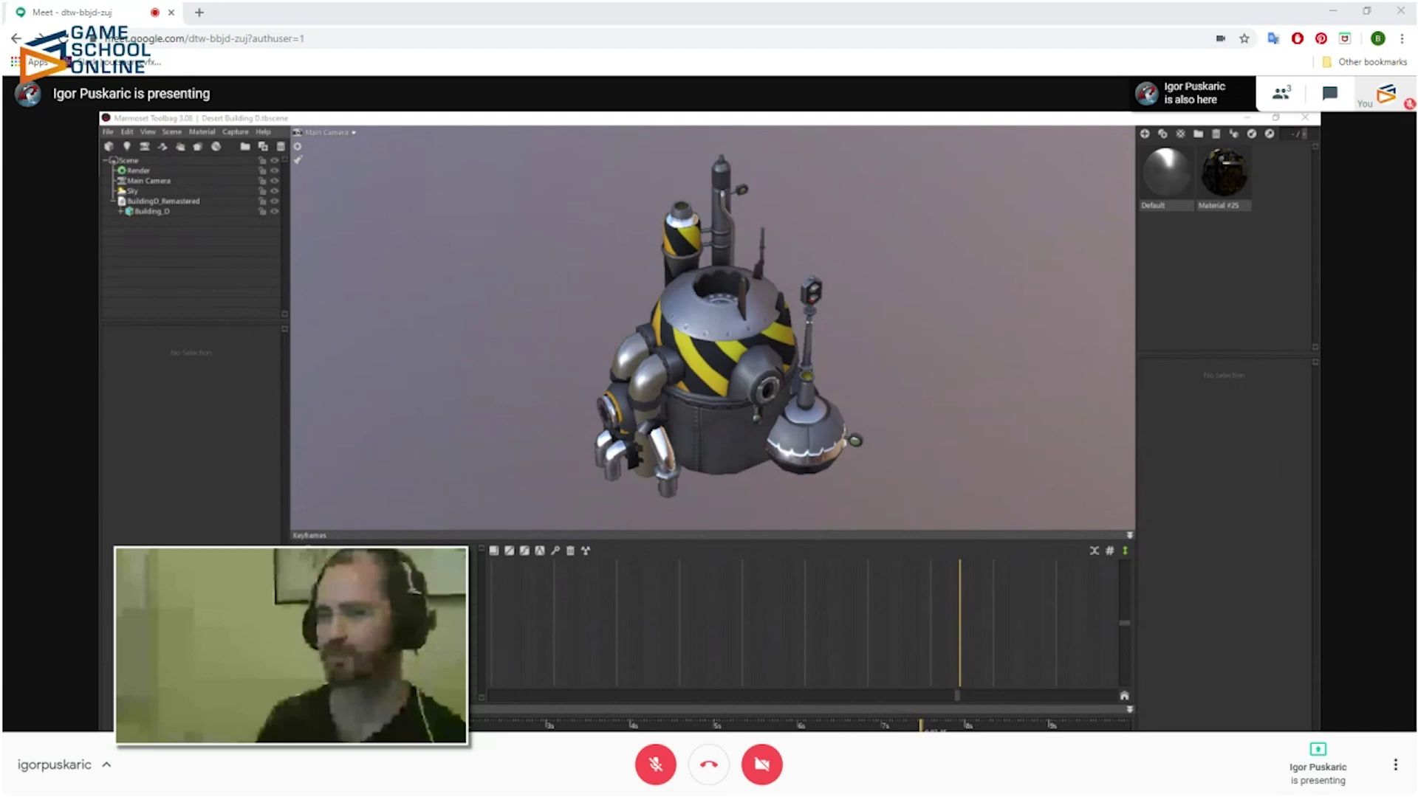
key("alt+Tab")
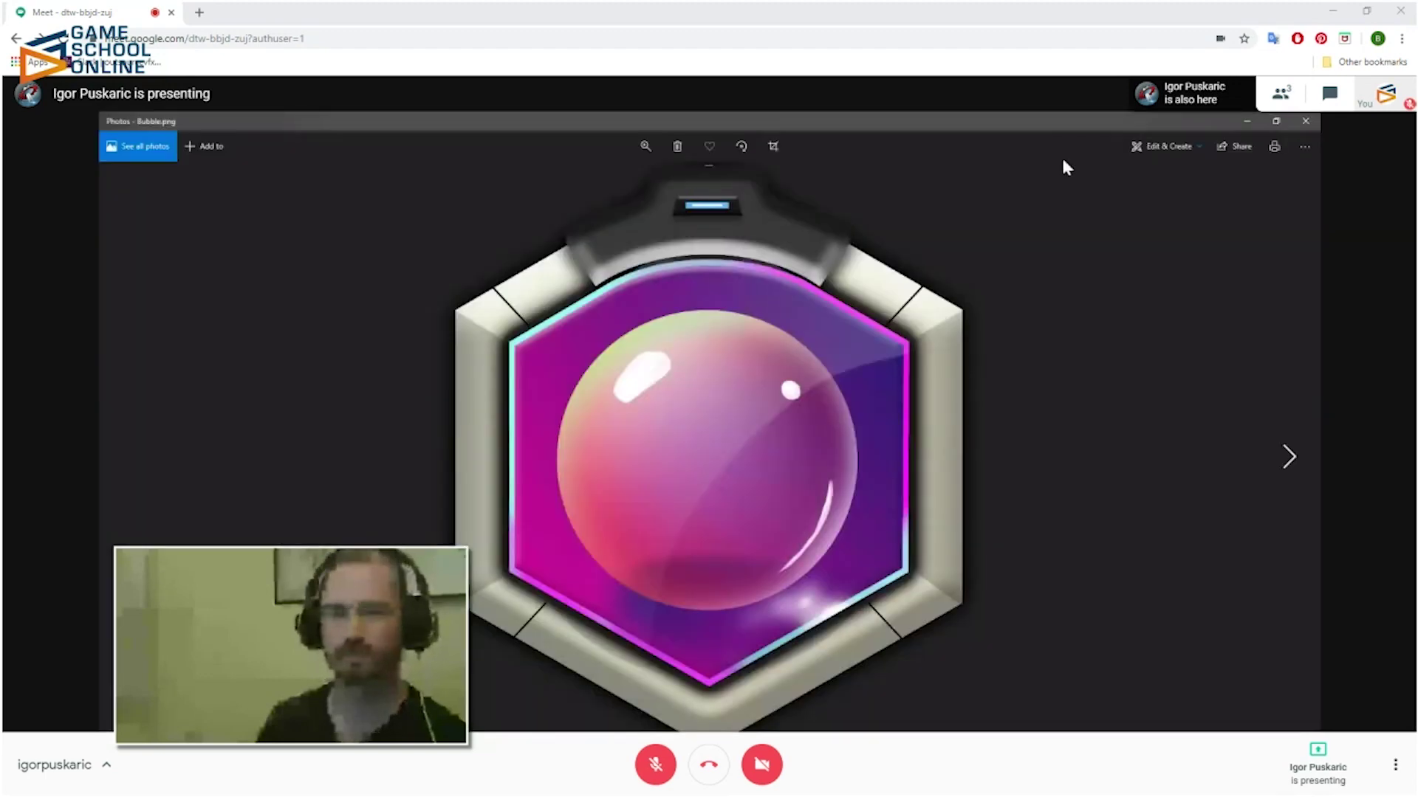
- Shrink the Bubble.png viewer to a small window placed left of the Marmoset viewport
key("super+Down")
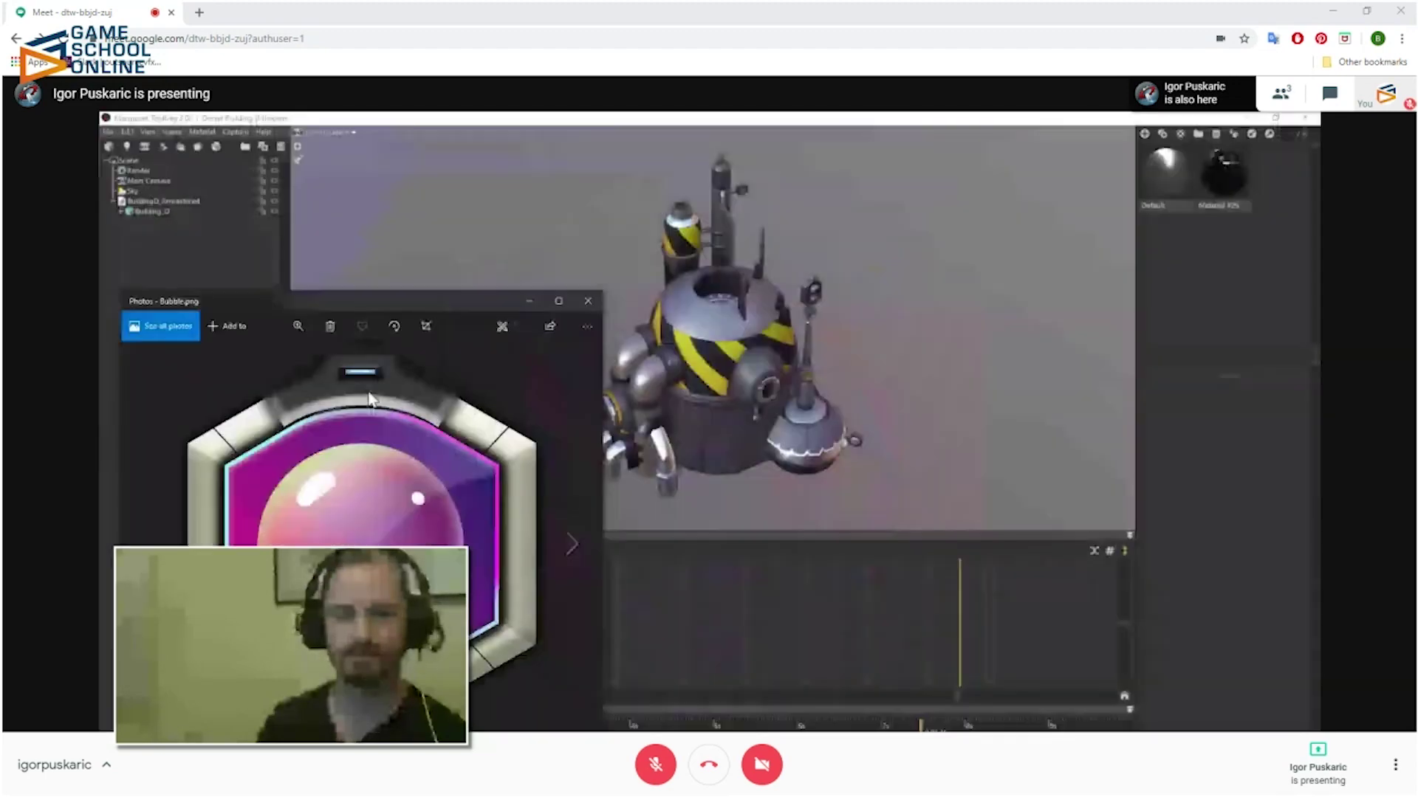
left_click_drag(443, 302, 488, 243)
left_click_drag(646, 233, 488, 390)
left_click_drag(376, 400, 378, 302)
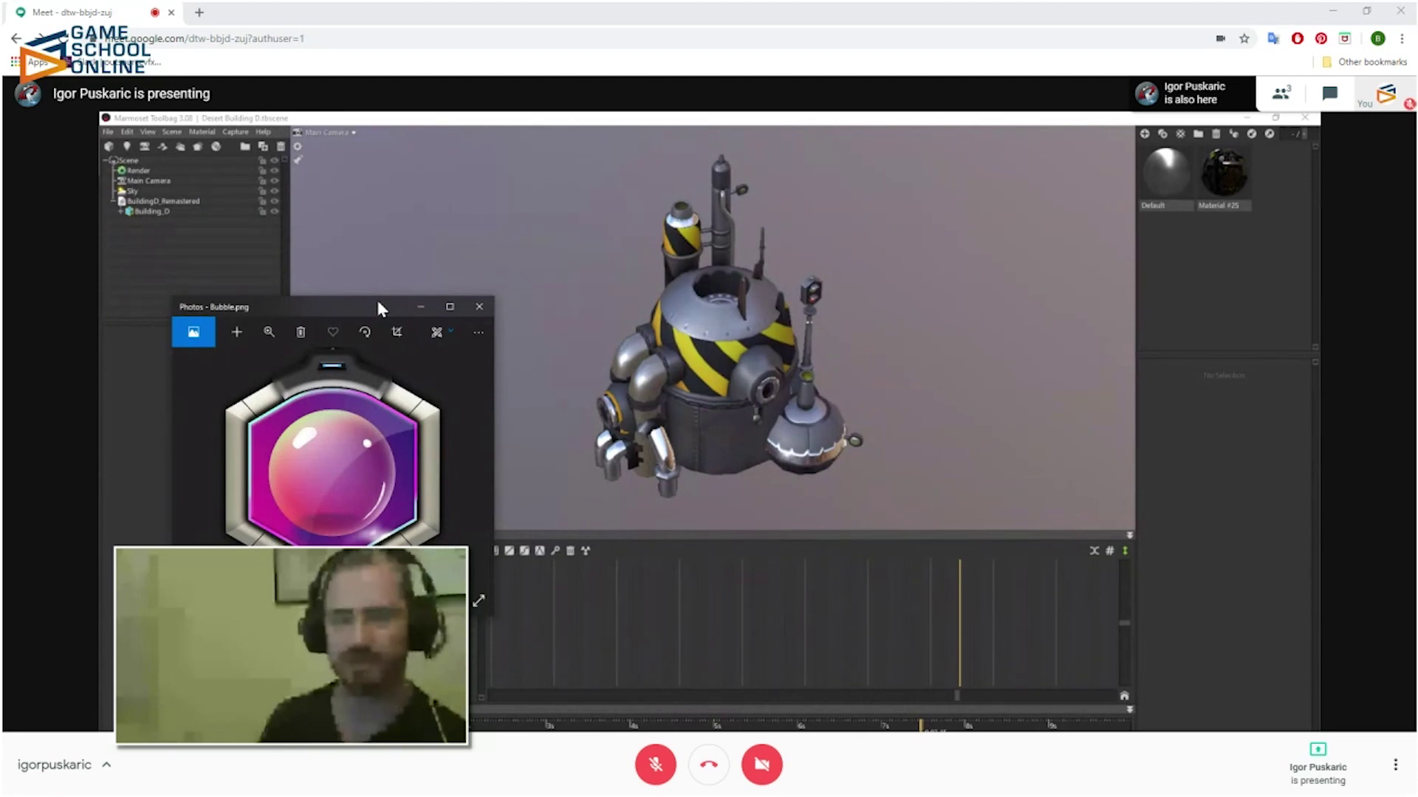
left_click_drag(361, 307, 331, 298)
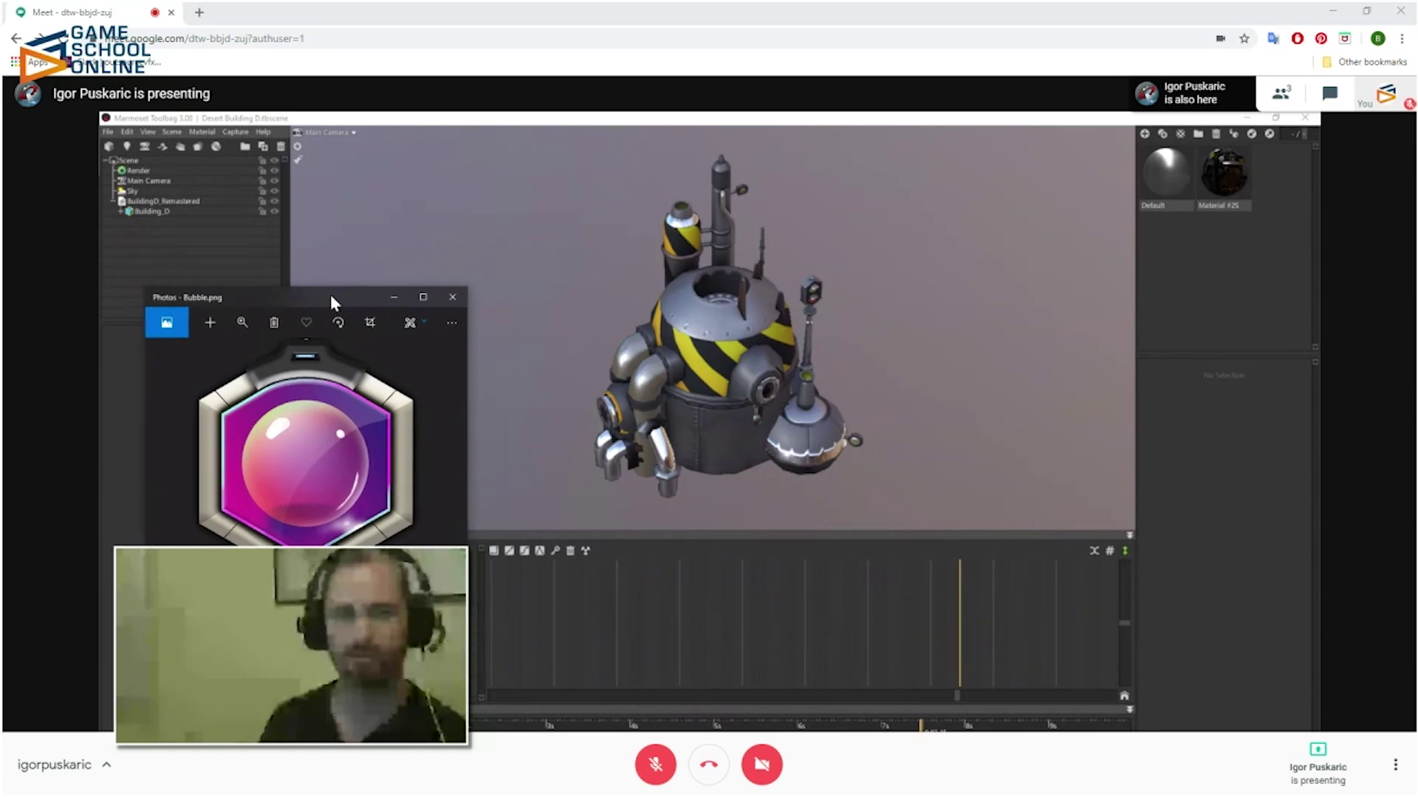
mouse_move(333, 298)
left_mouse_down()
mouse_move(318, 295)
mouse_move(344, 300)
mouse_move(328, 302)
left_mouse_up()
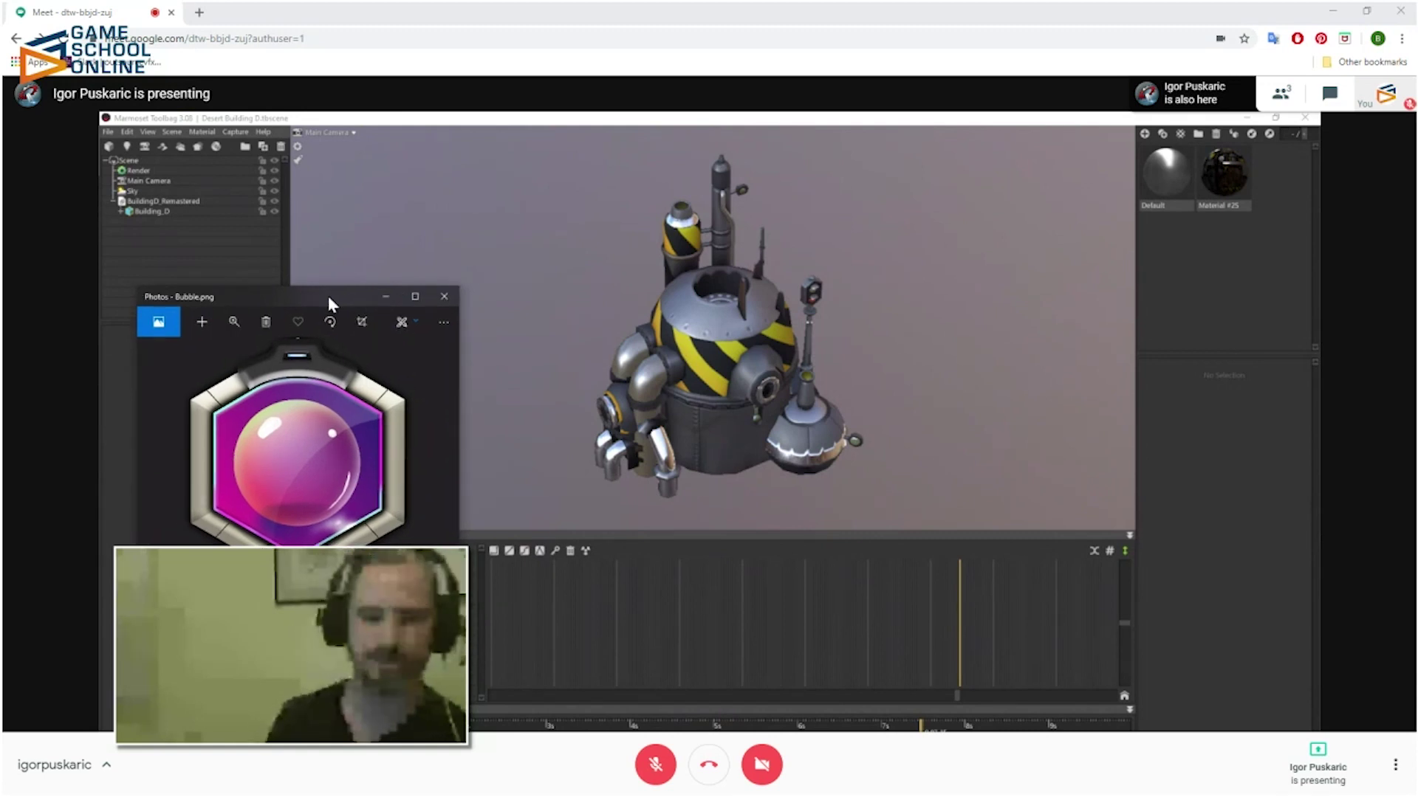
mouse_move(322, 299)
left_mouse_down()
mouse_move(320, 244)
mouse_move(342, 271)
mouse_move(321, 311)
left_mouse_up()
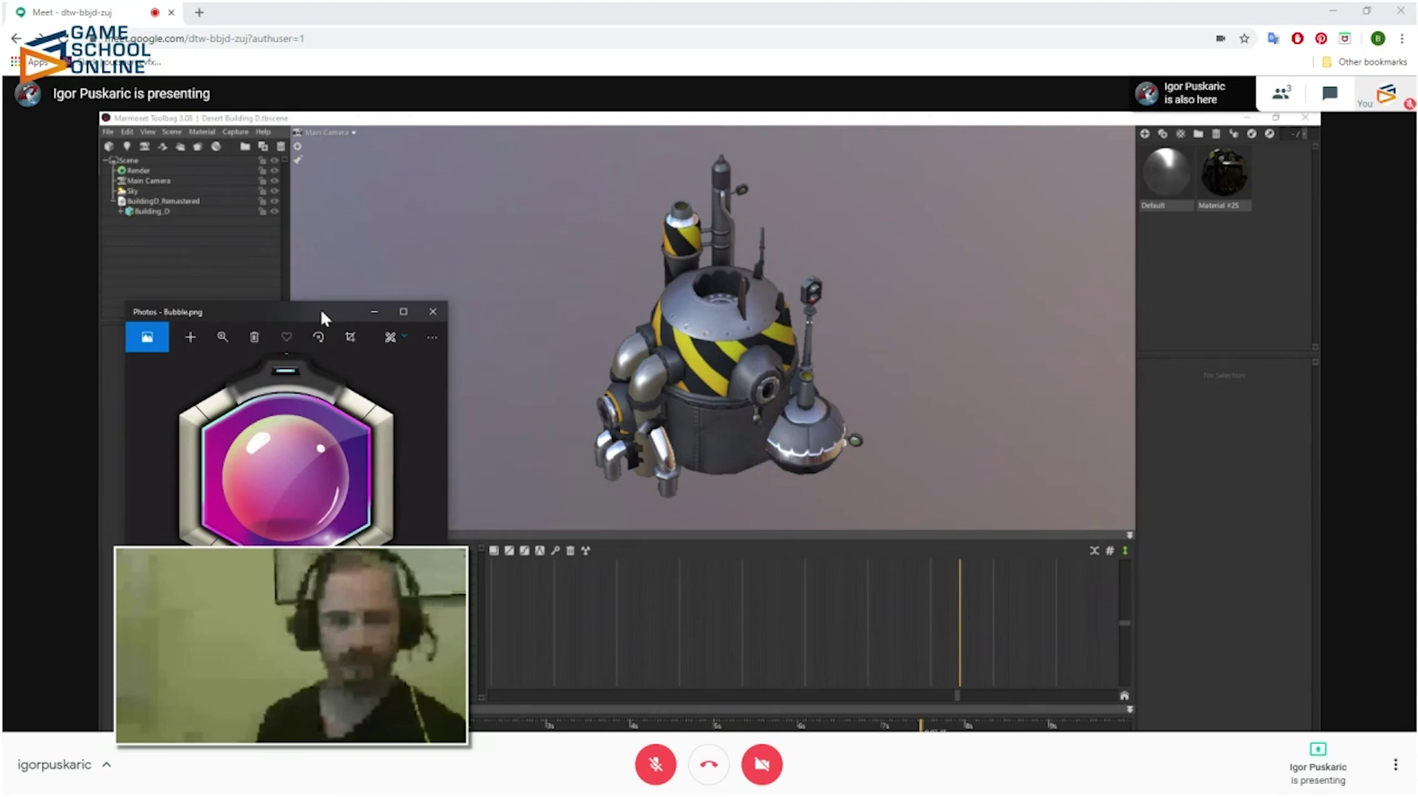
- Page through the Homef 512, Sling, Speed 512, Volatile and Bubble icons, then close the viewer
key("Right")
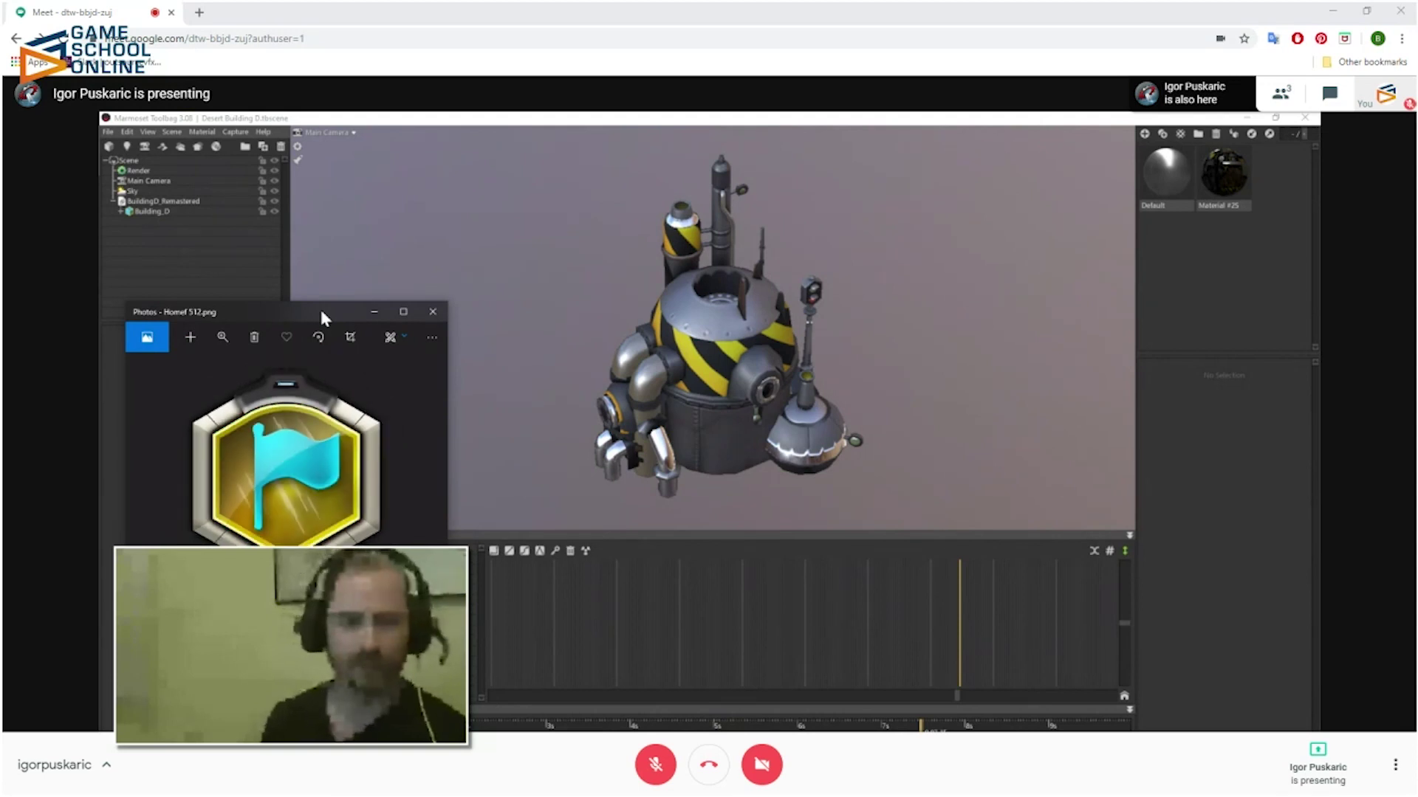
key("Right")
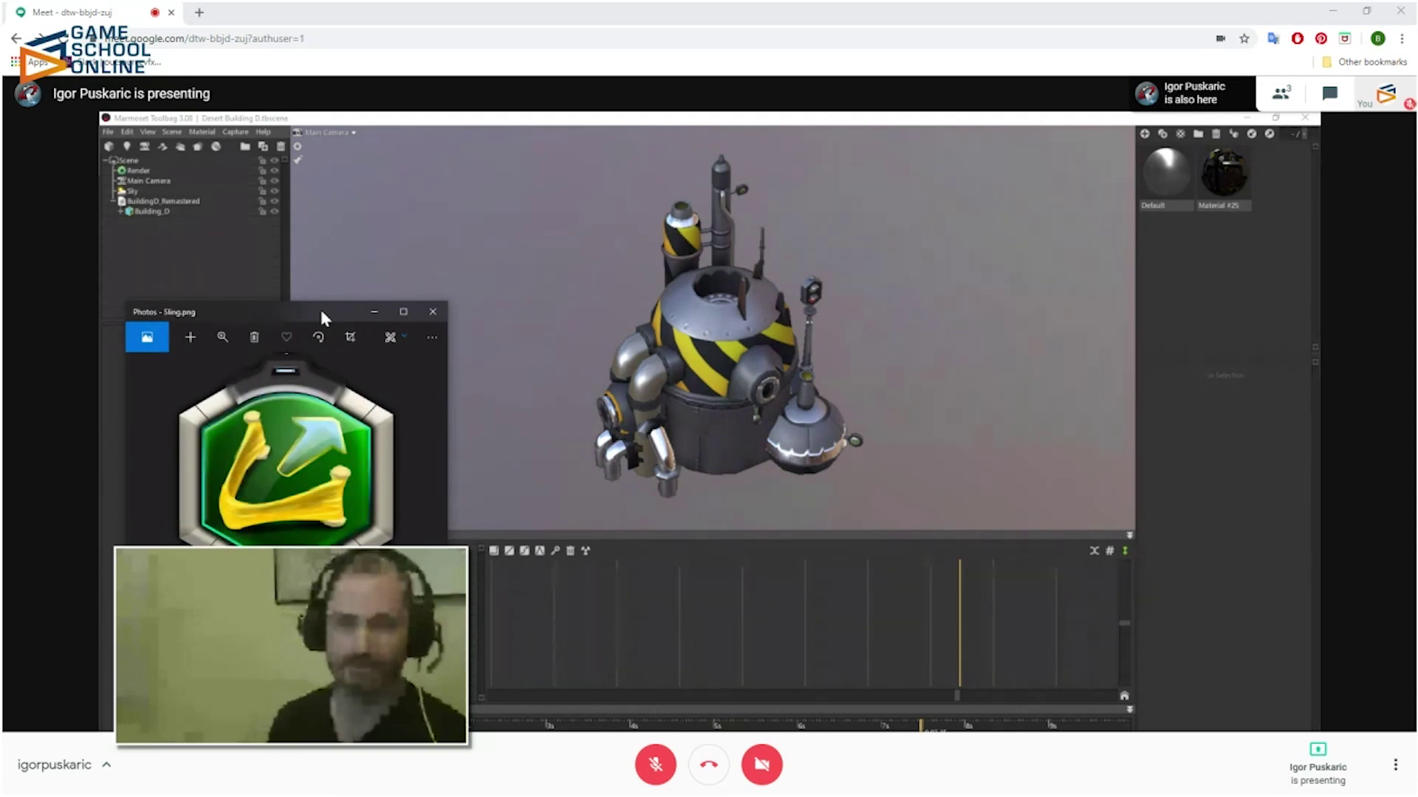
key("Right")
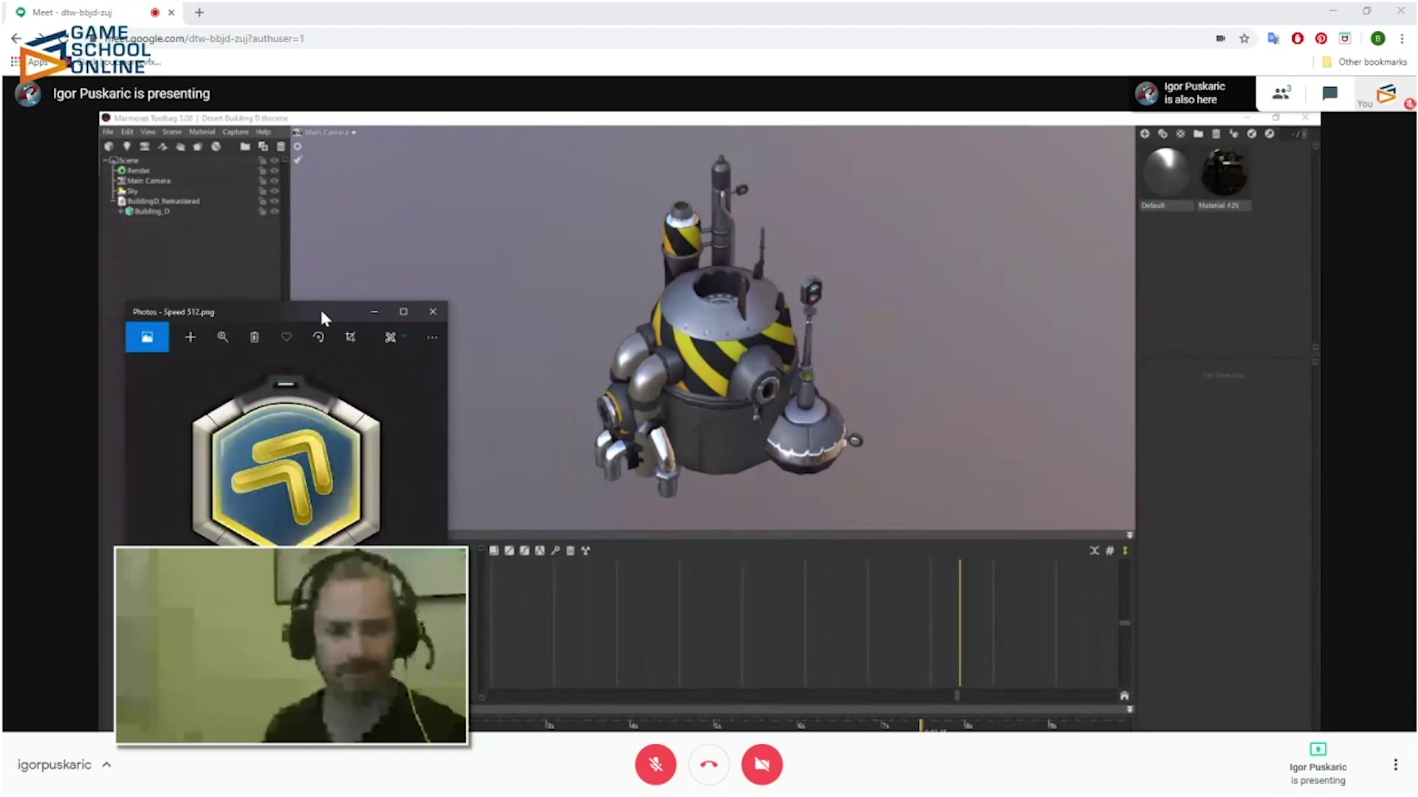
key("Right")
key("Right")
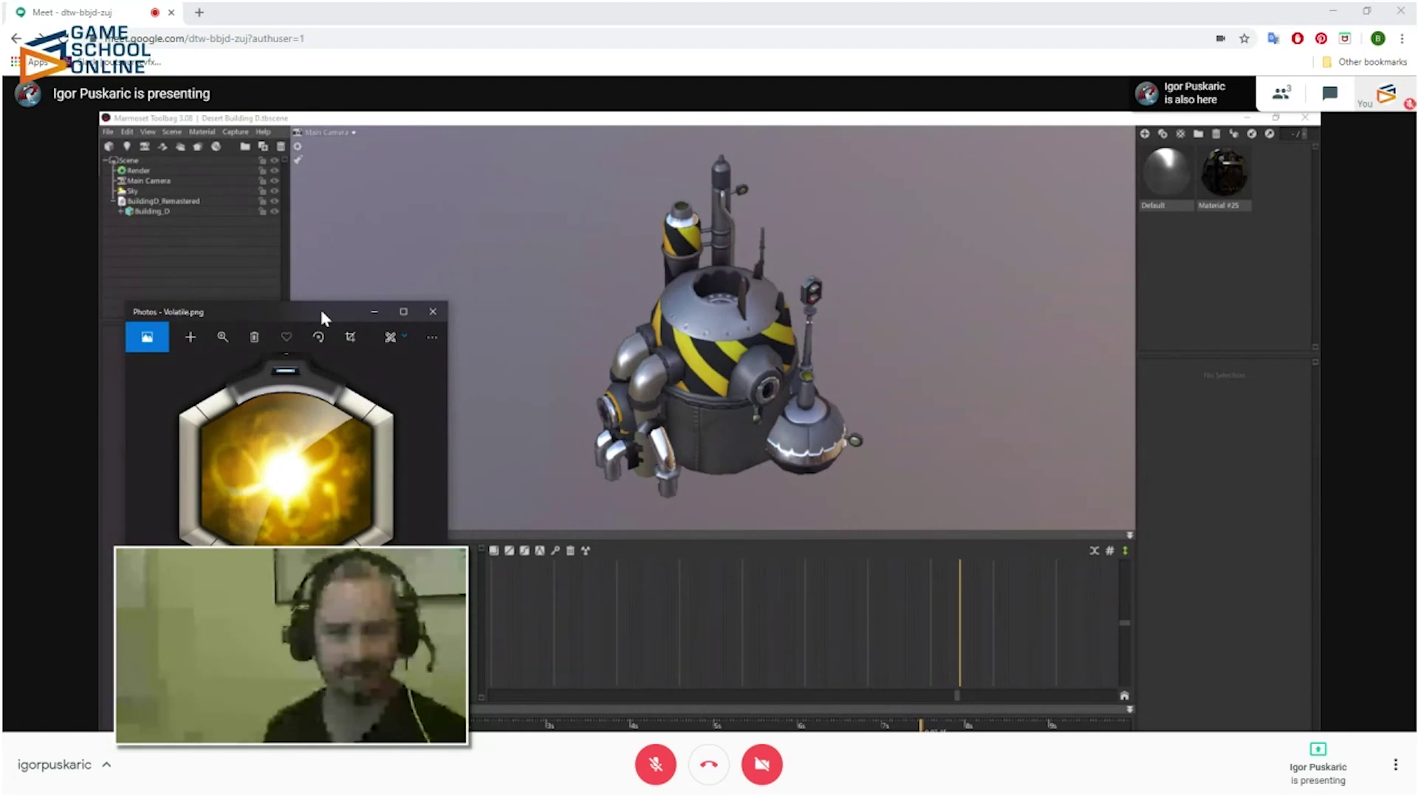
key("Right")
key("Right")
key("Right")
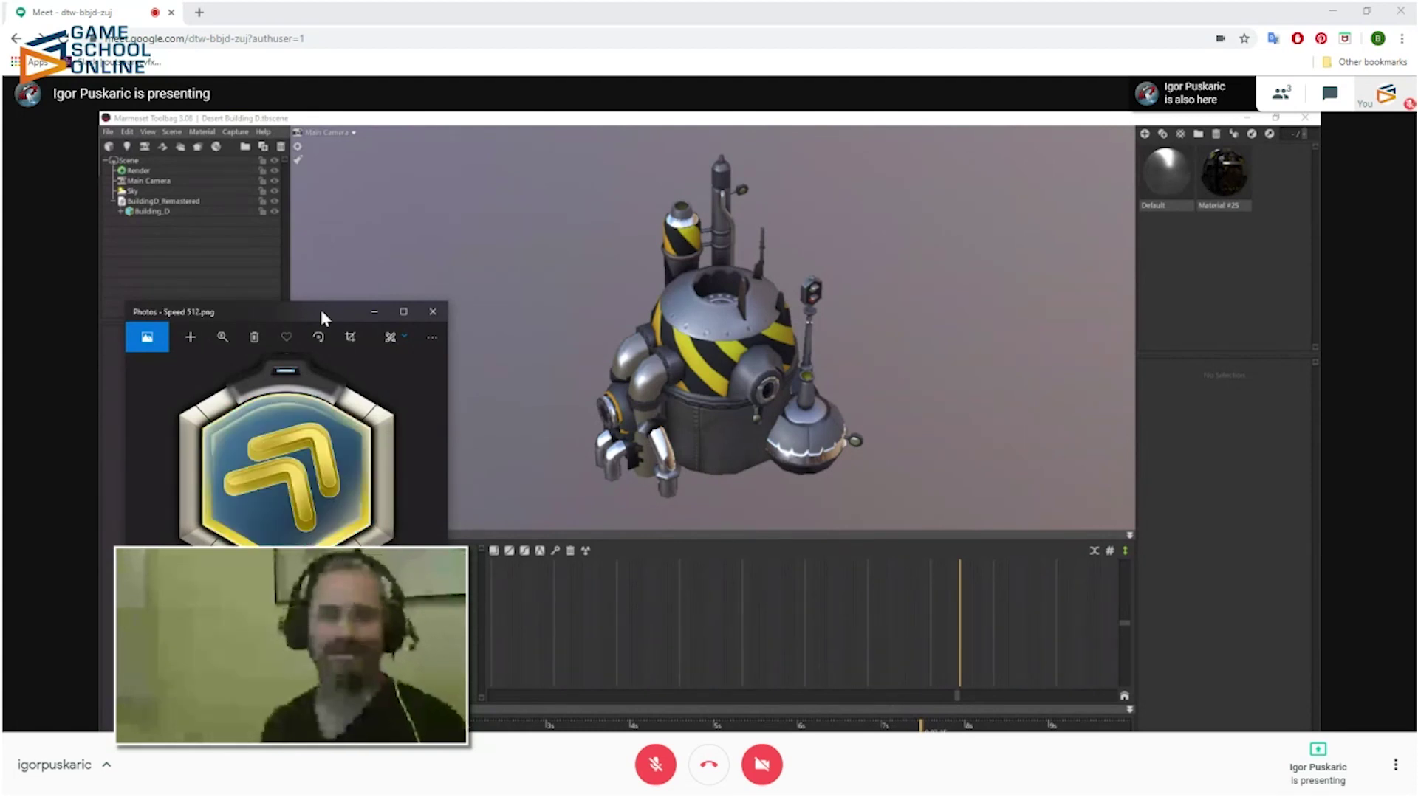
key("Right")
key("Right")
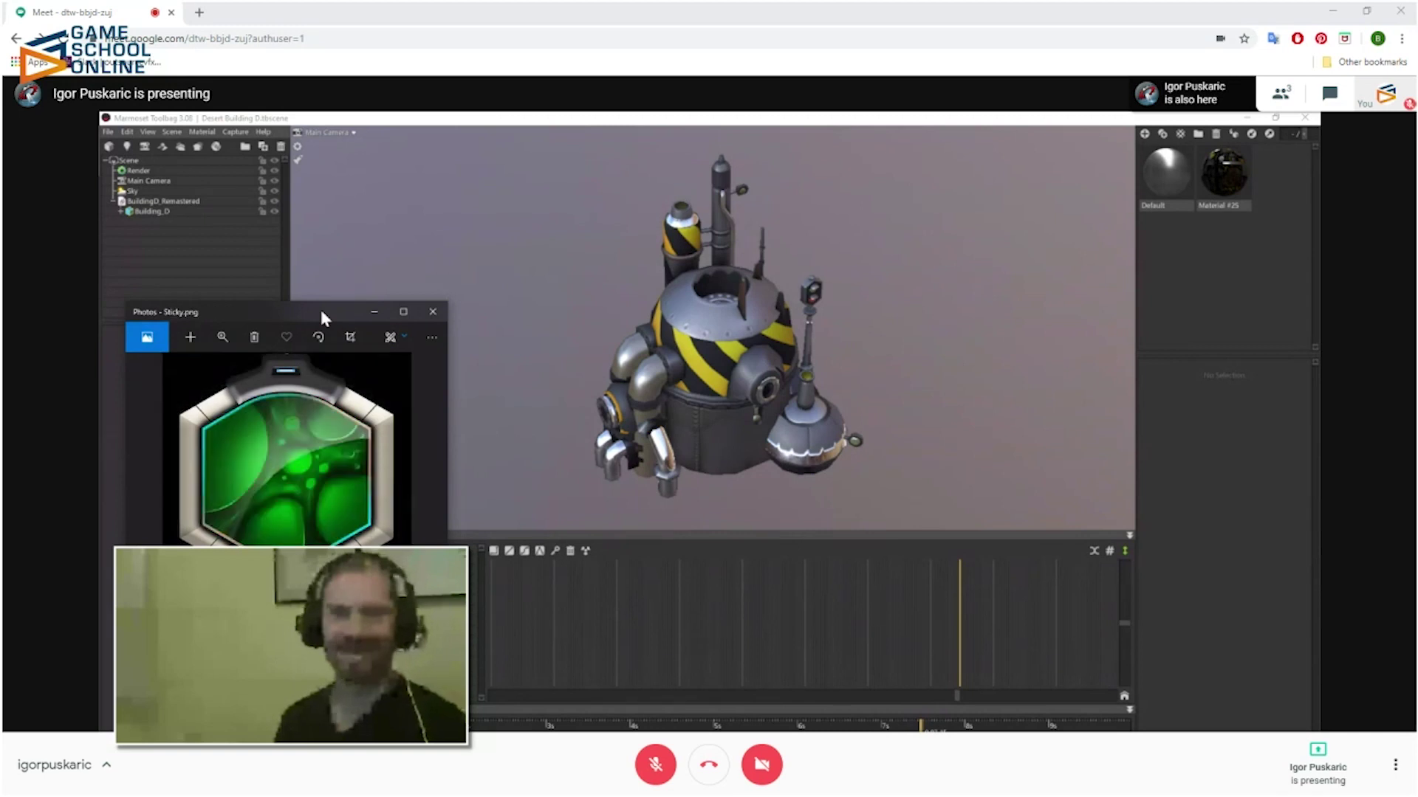
key("Left")
key("Right")
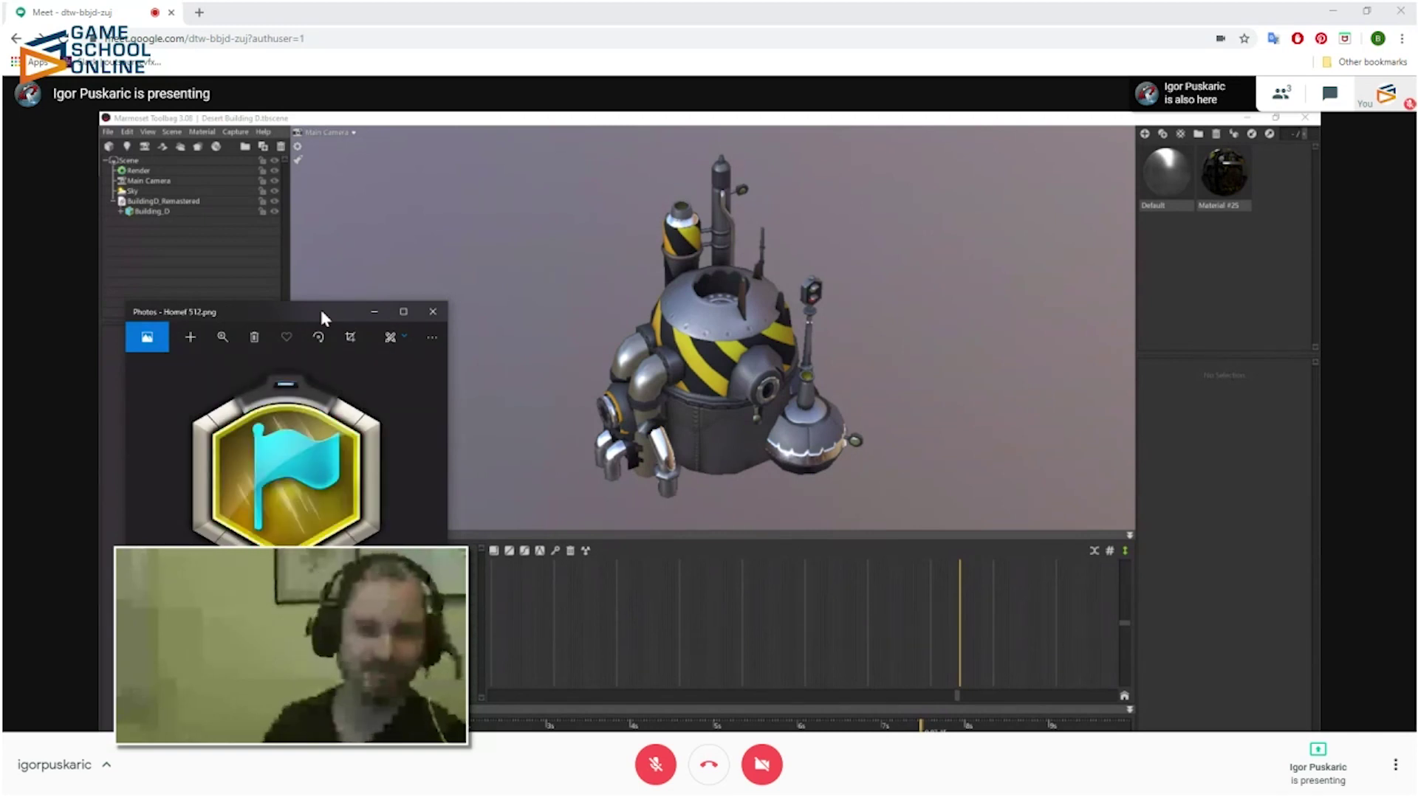
left_click_drag(322, 318, 472, 268)
left_click(582, 263)
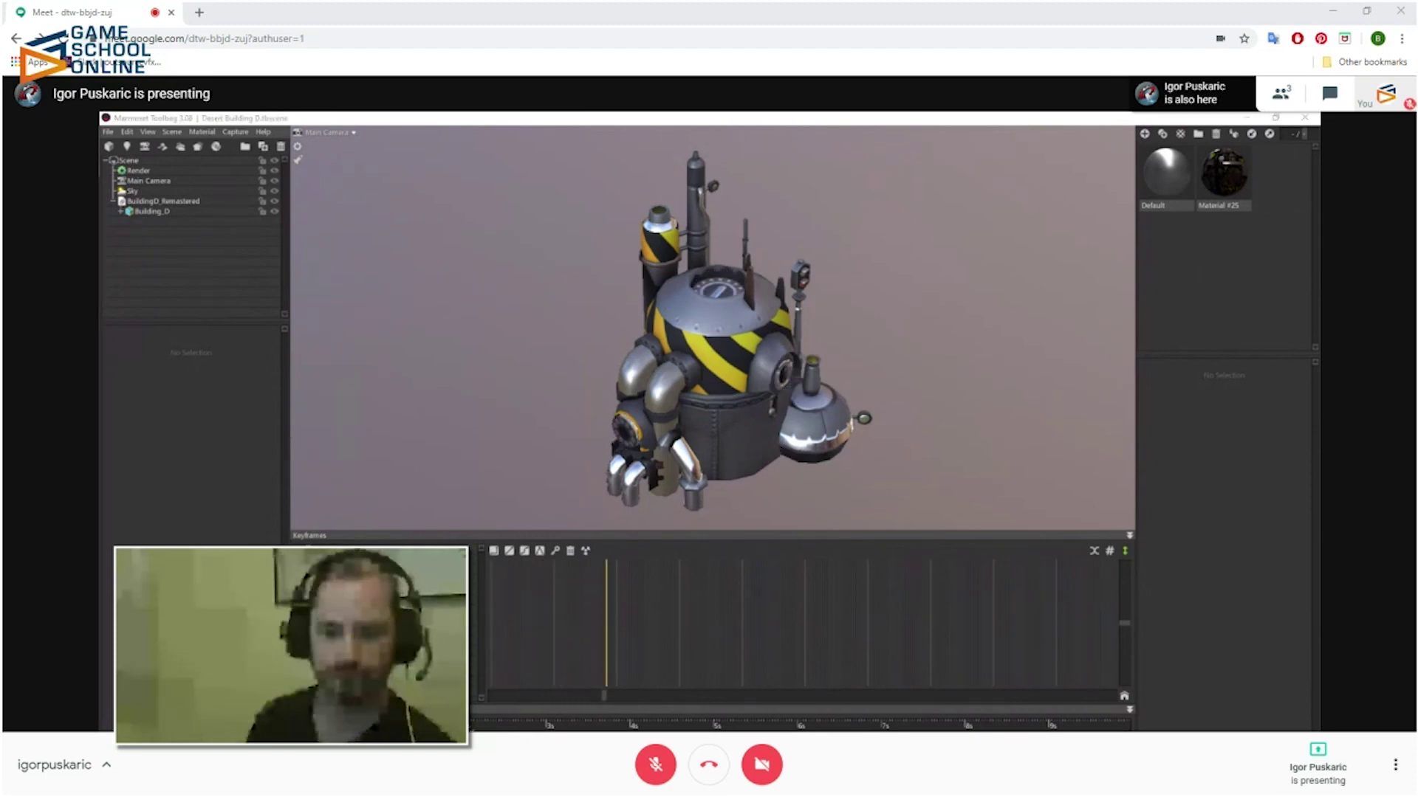
- Bring up the Desert Building D window, restore it from full screen and close it without saving
mouse_move(506, 704)
left_click(520, 681)
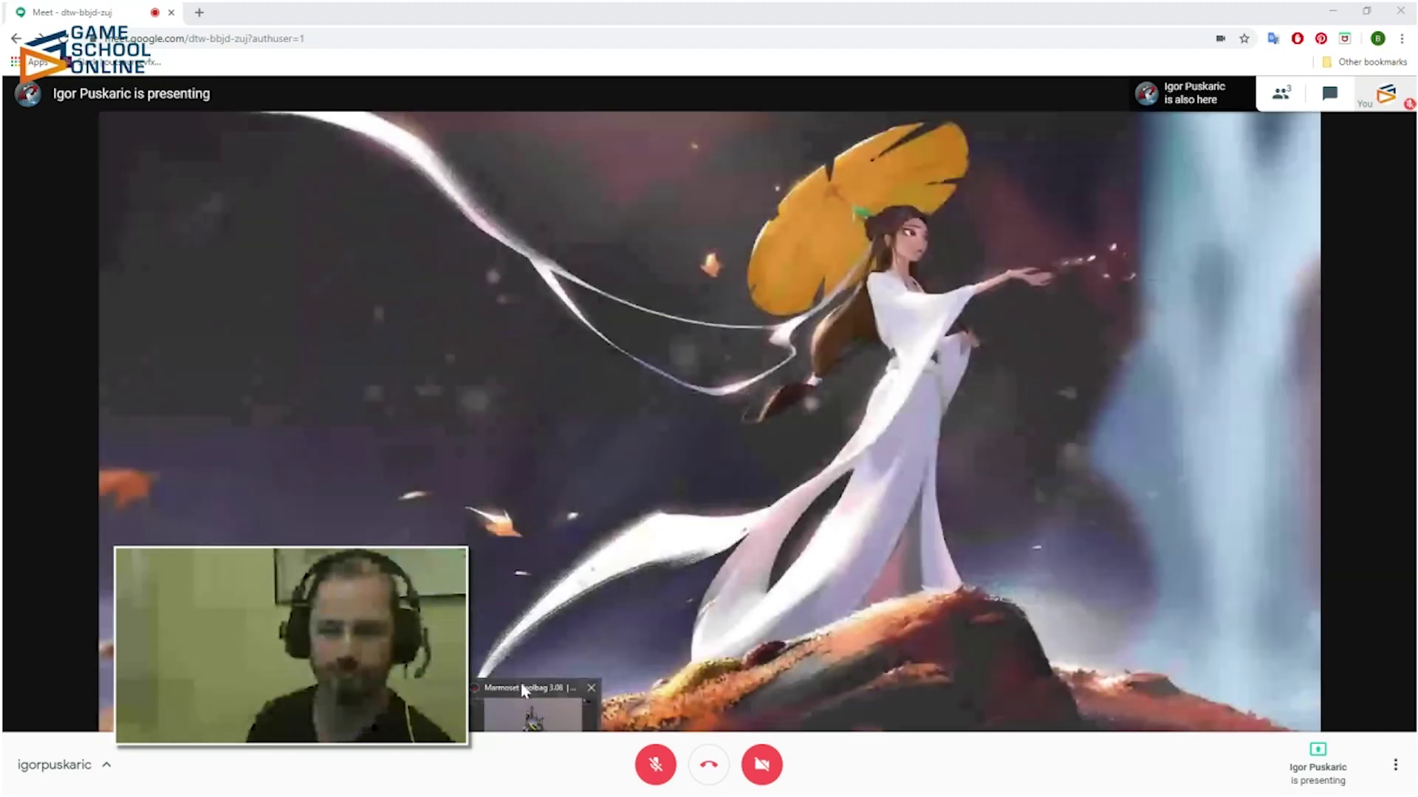
left_click(521, 683)
left_click_drag(714, 119, 526, 354)
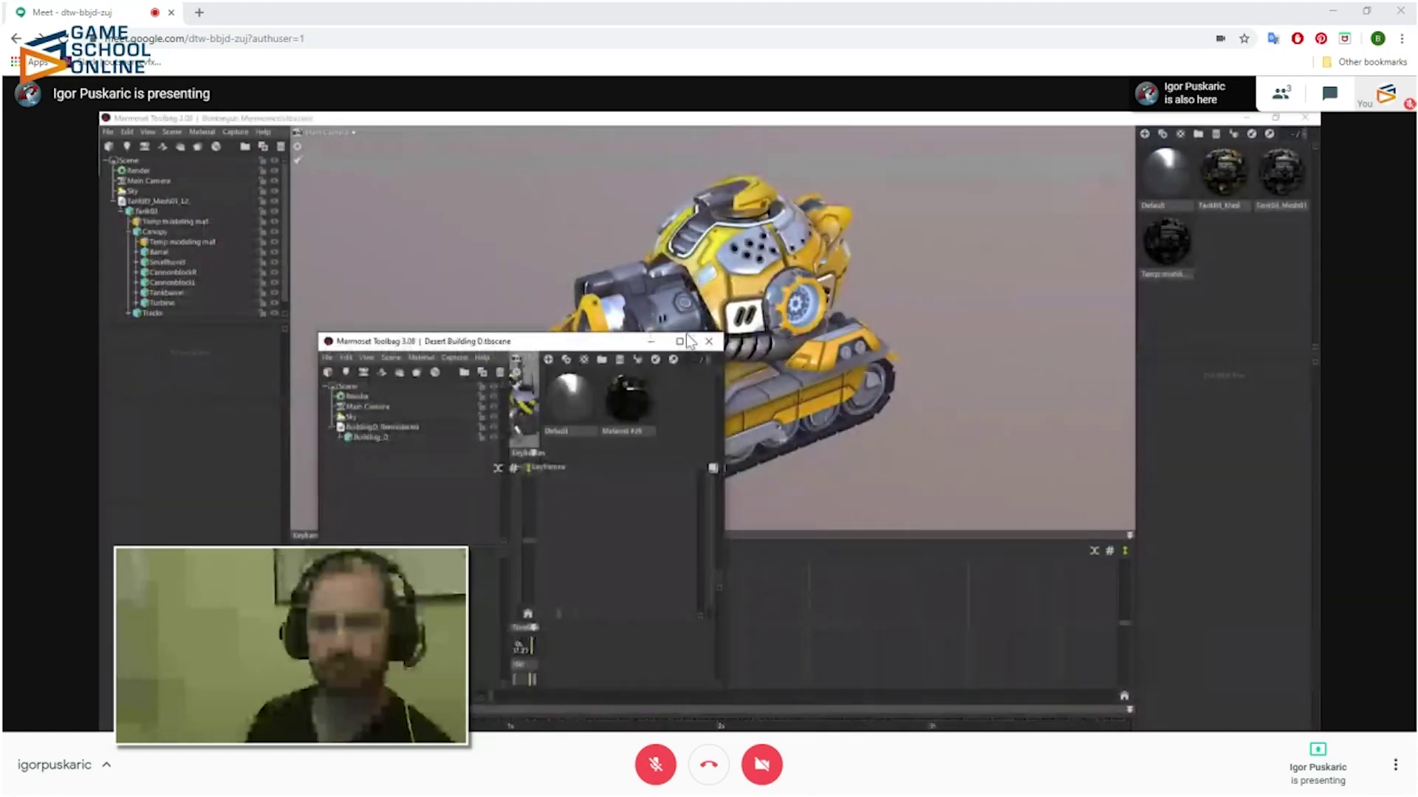
left_click(709, 340)
left_click(759, 490)
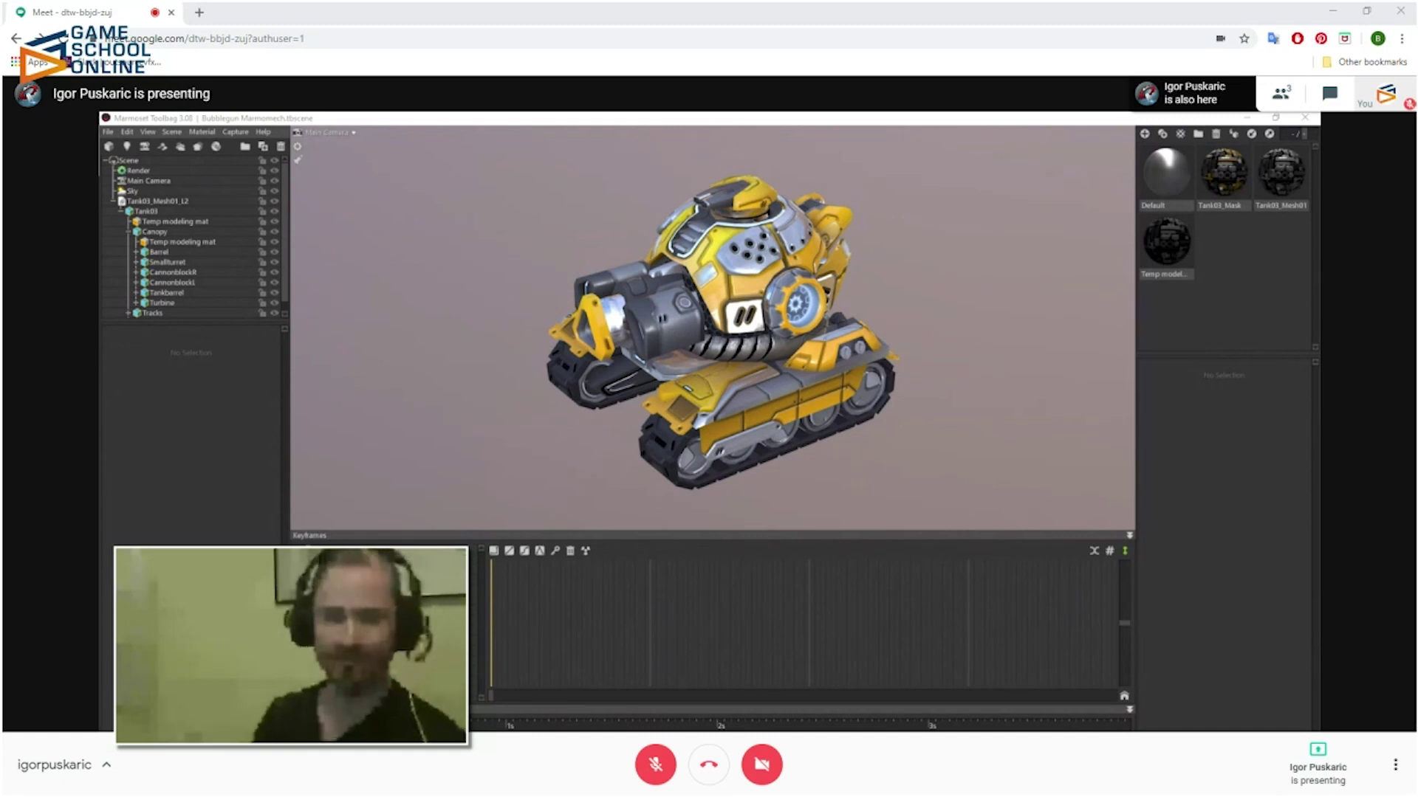
- Orbit the yellow tank through front and side views, ending on a low front three-quarter angle
left_click(515, 220)
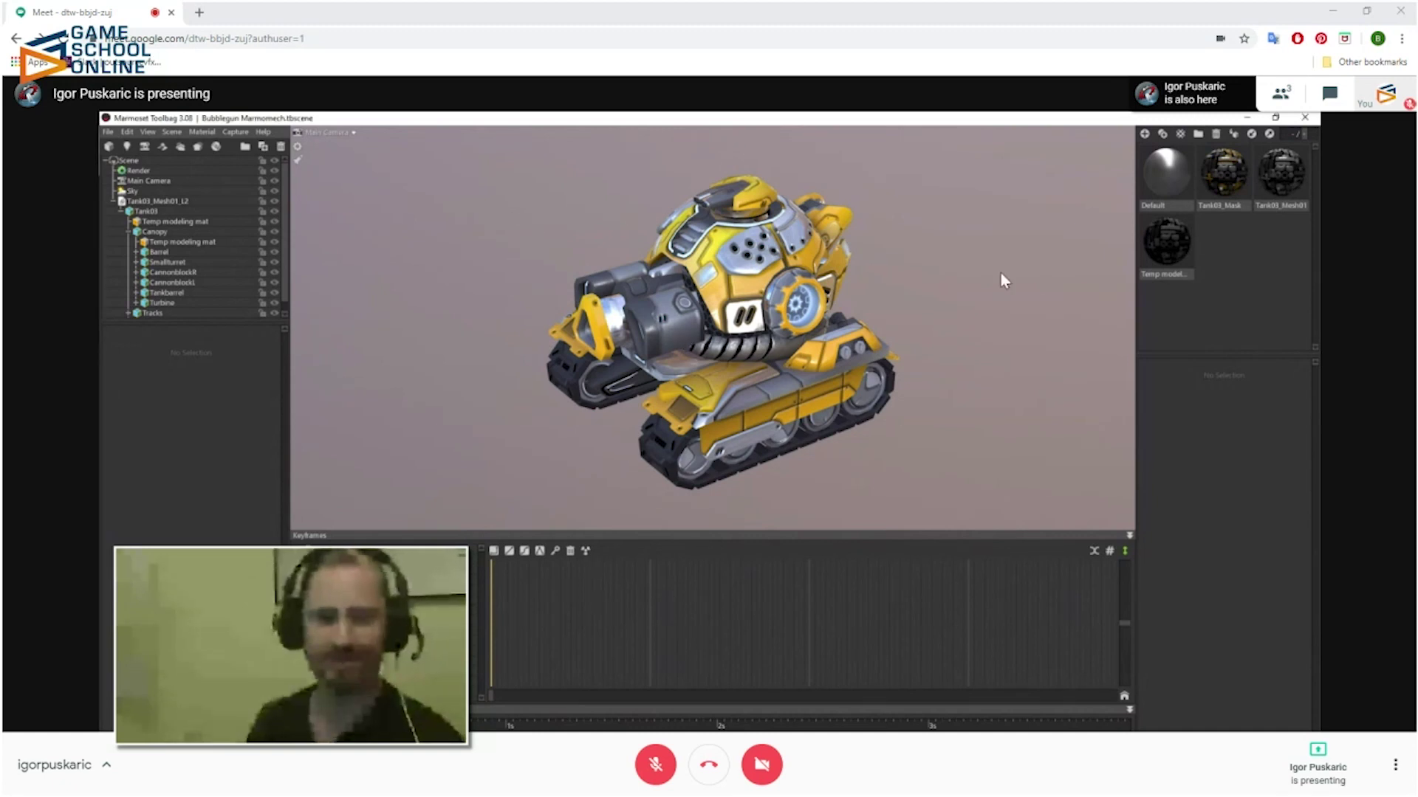
left_click_drag(1036, 293, 1043, 301)
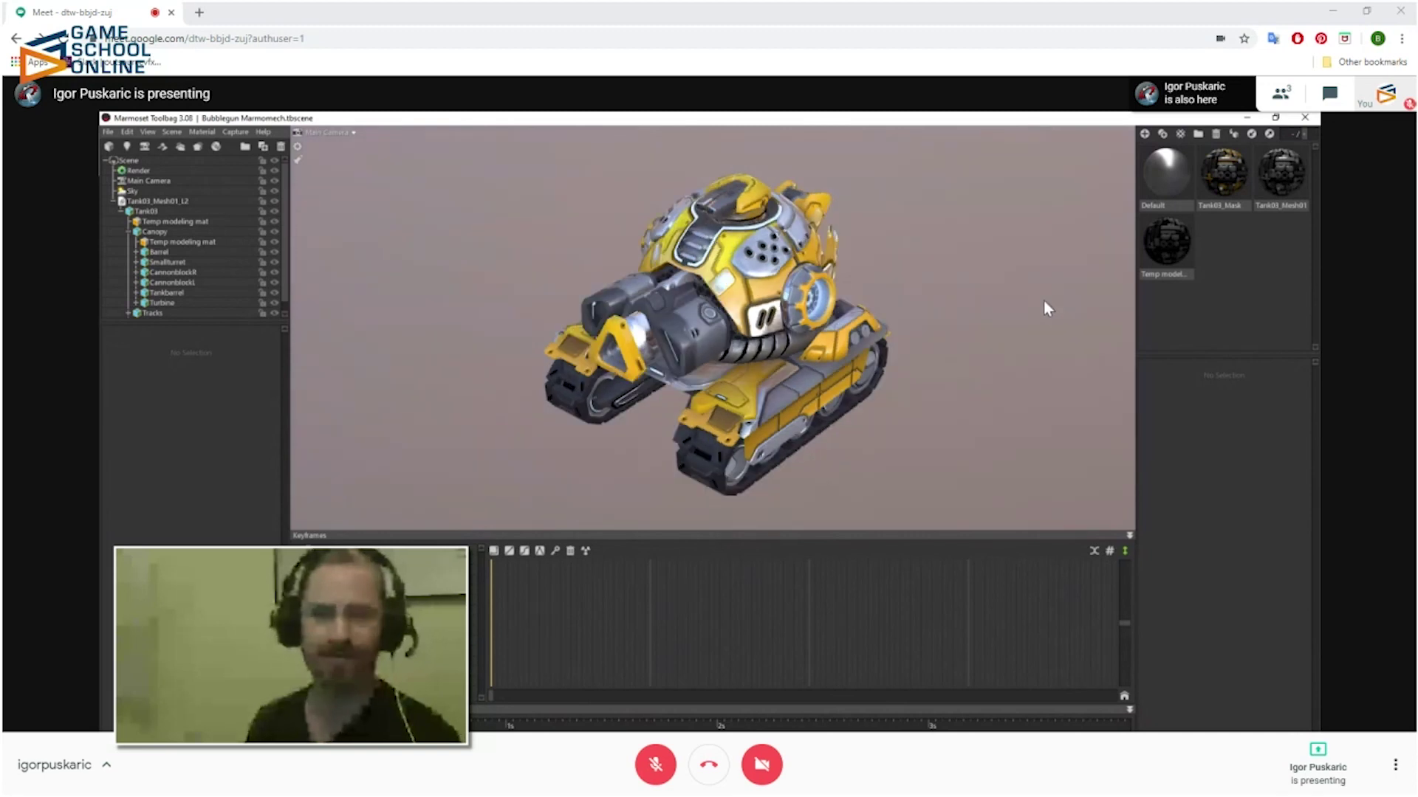
left_click_drag(1043, 300, 956, 356)
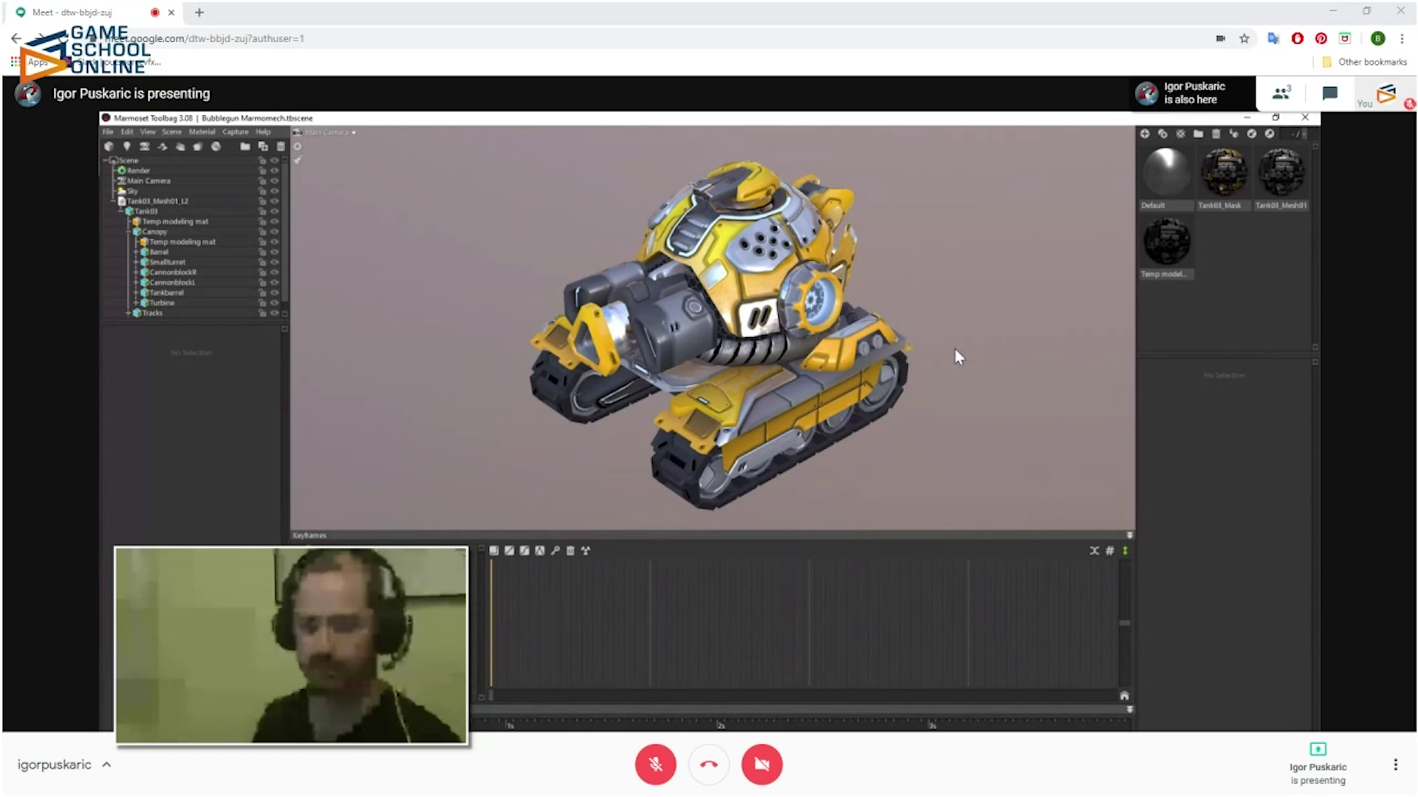
left_click_drag(954, 348, 1024, 411)
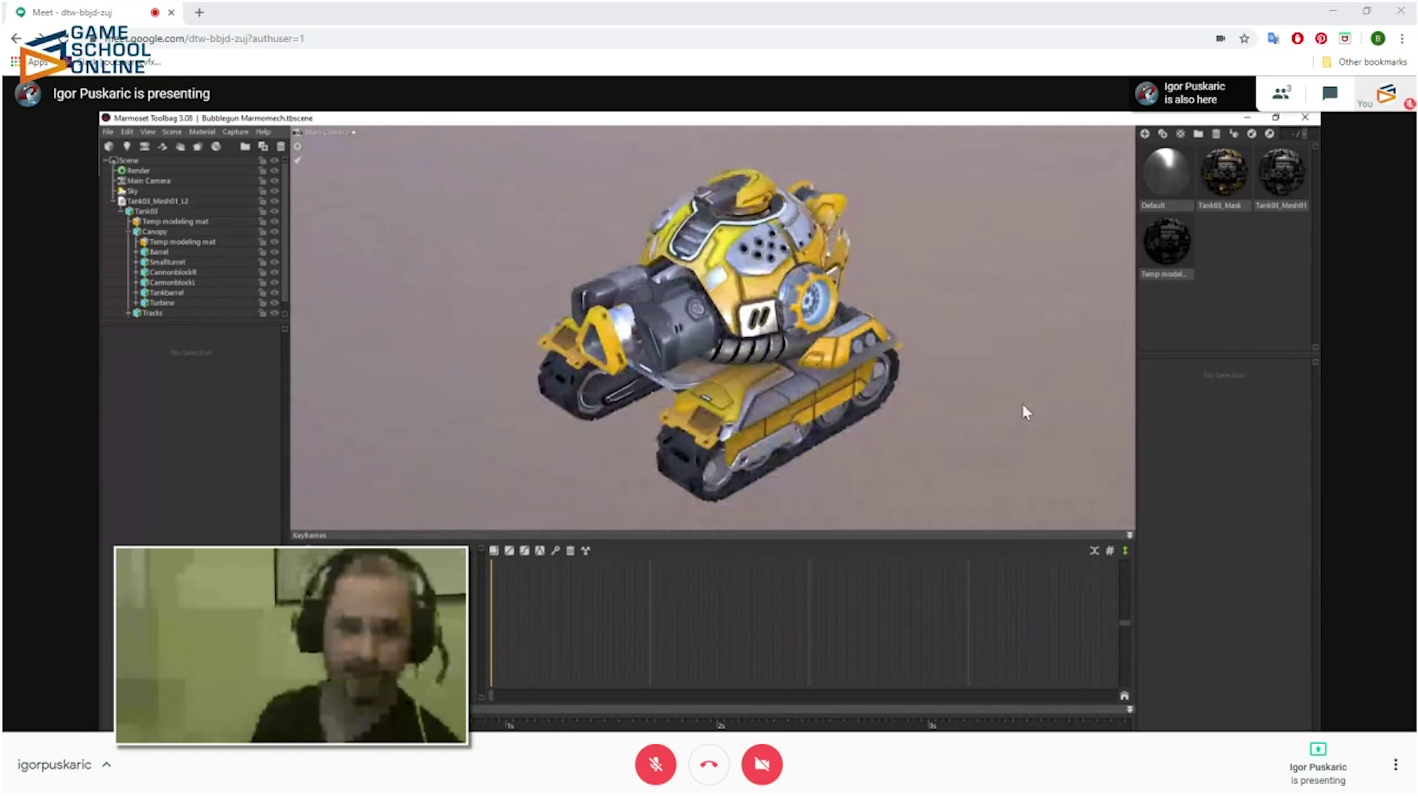
left_click_drag(1051, 381, 1037, 382)
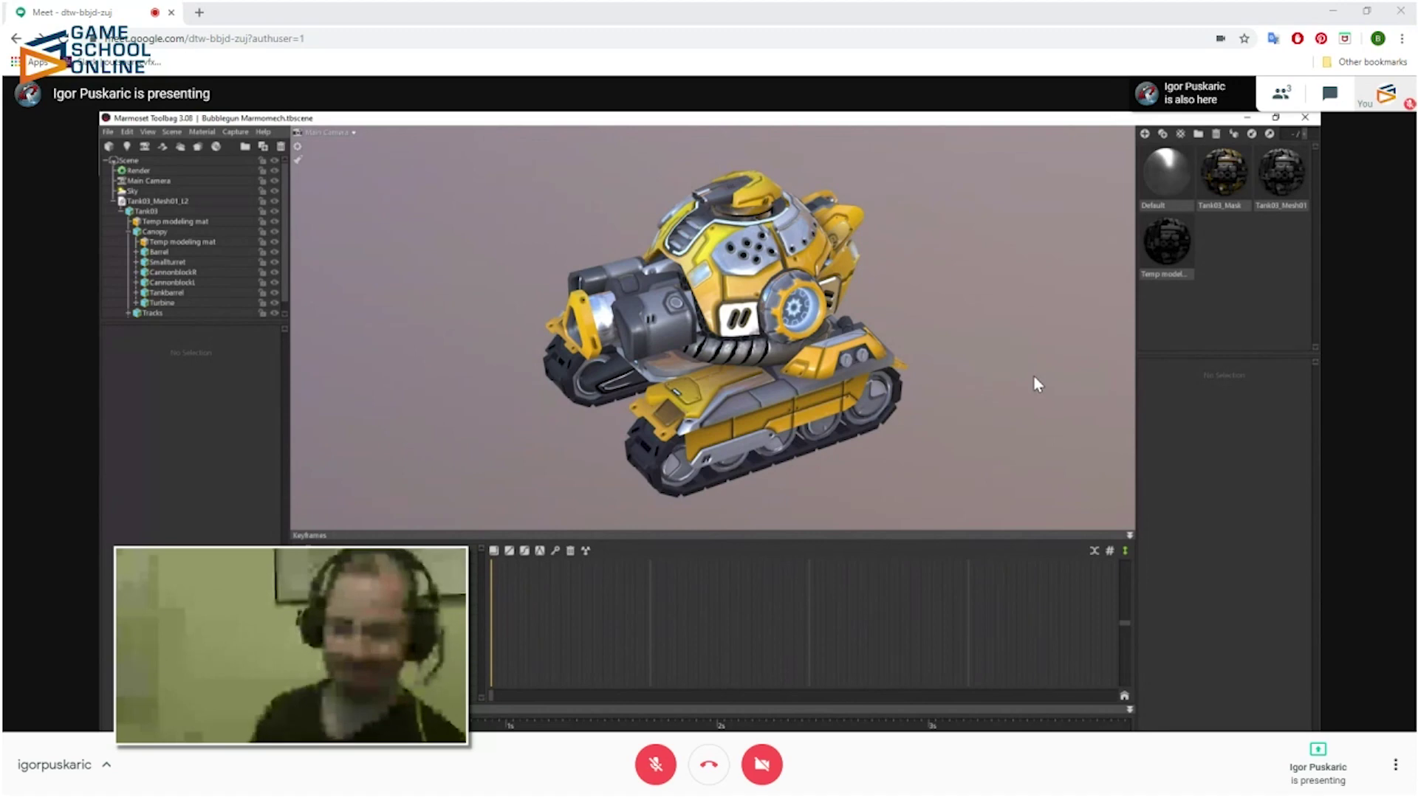
left_click_drag(972, 344, 958, 369)
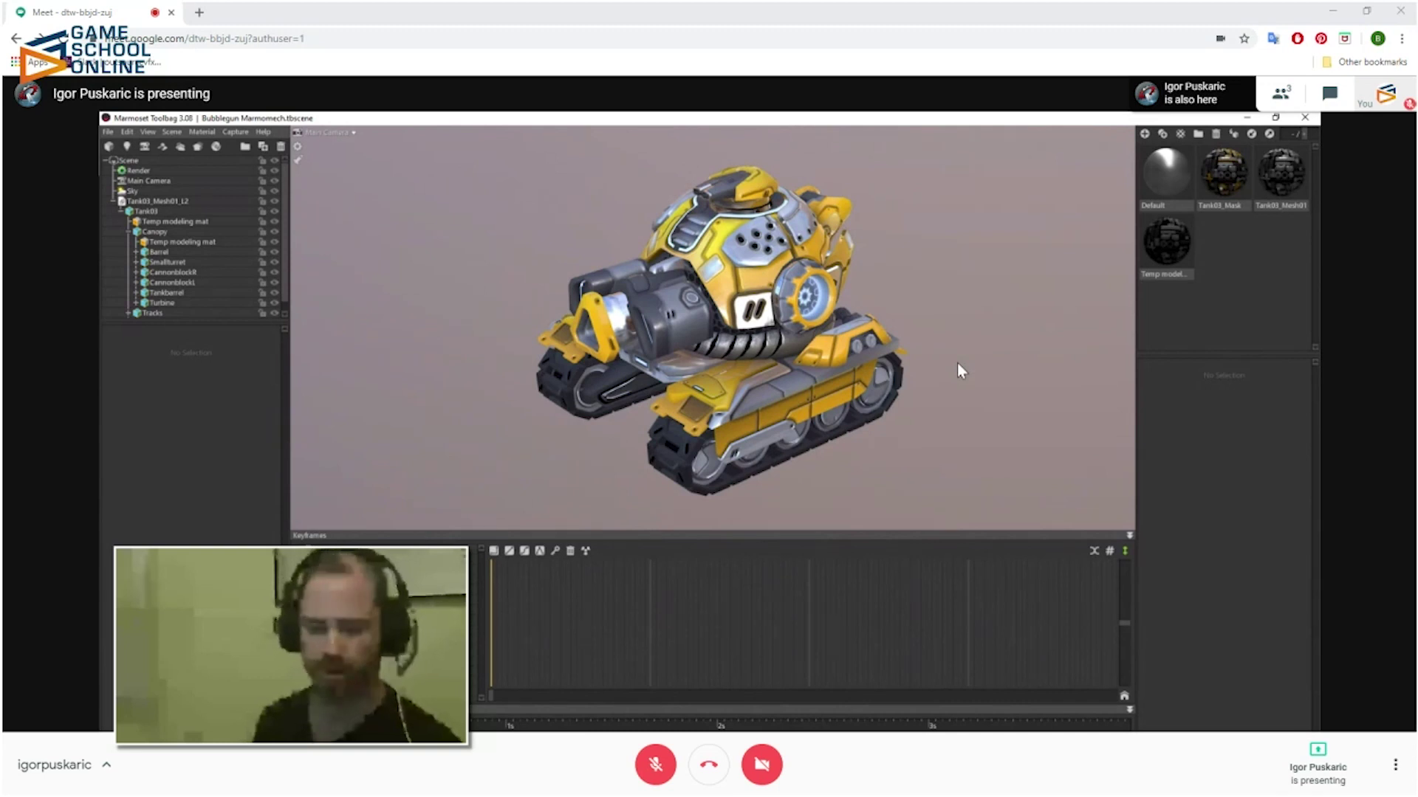
left_click_drag(968, 360, 1026, 329)
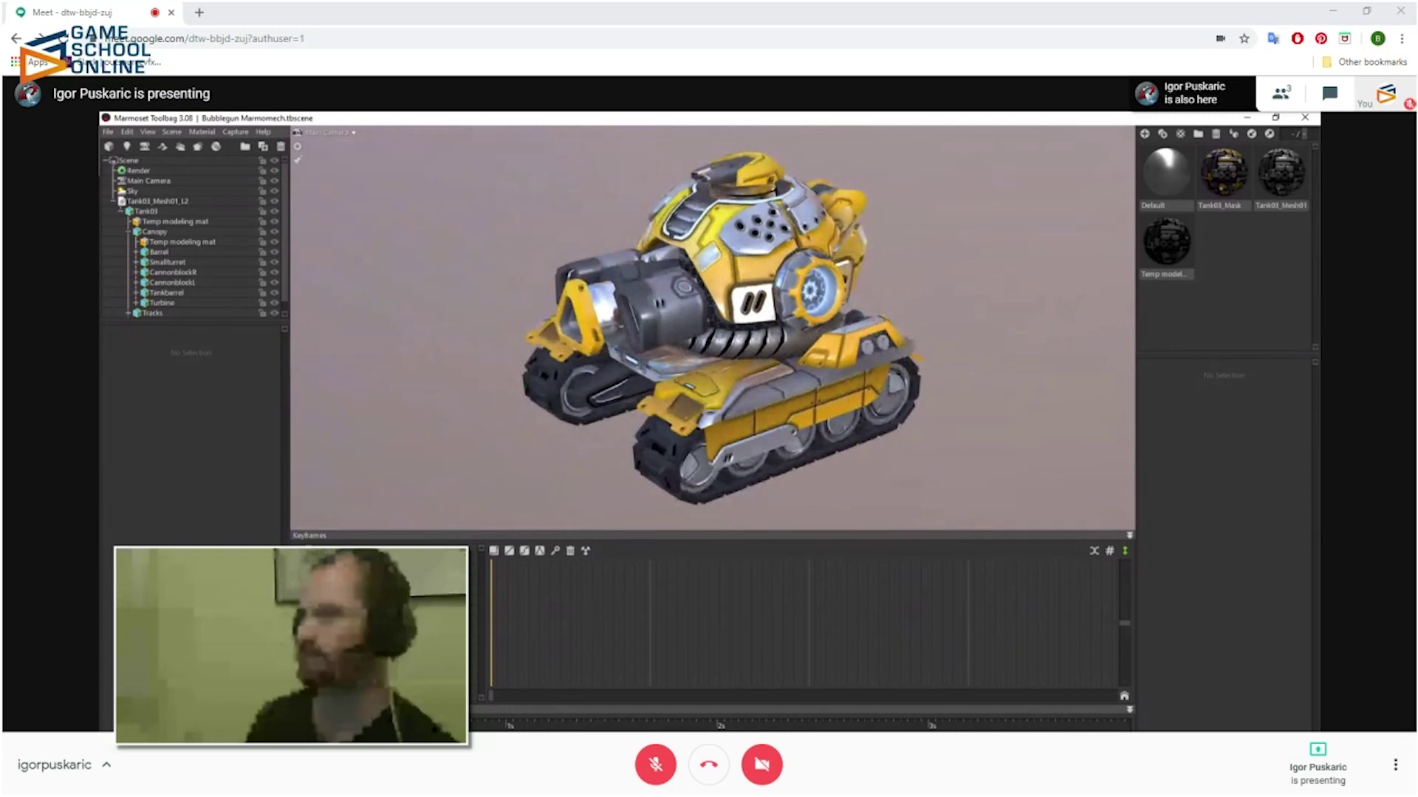
key("alt+Tab")
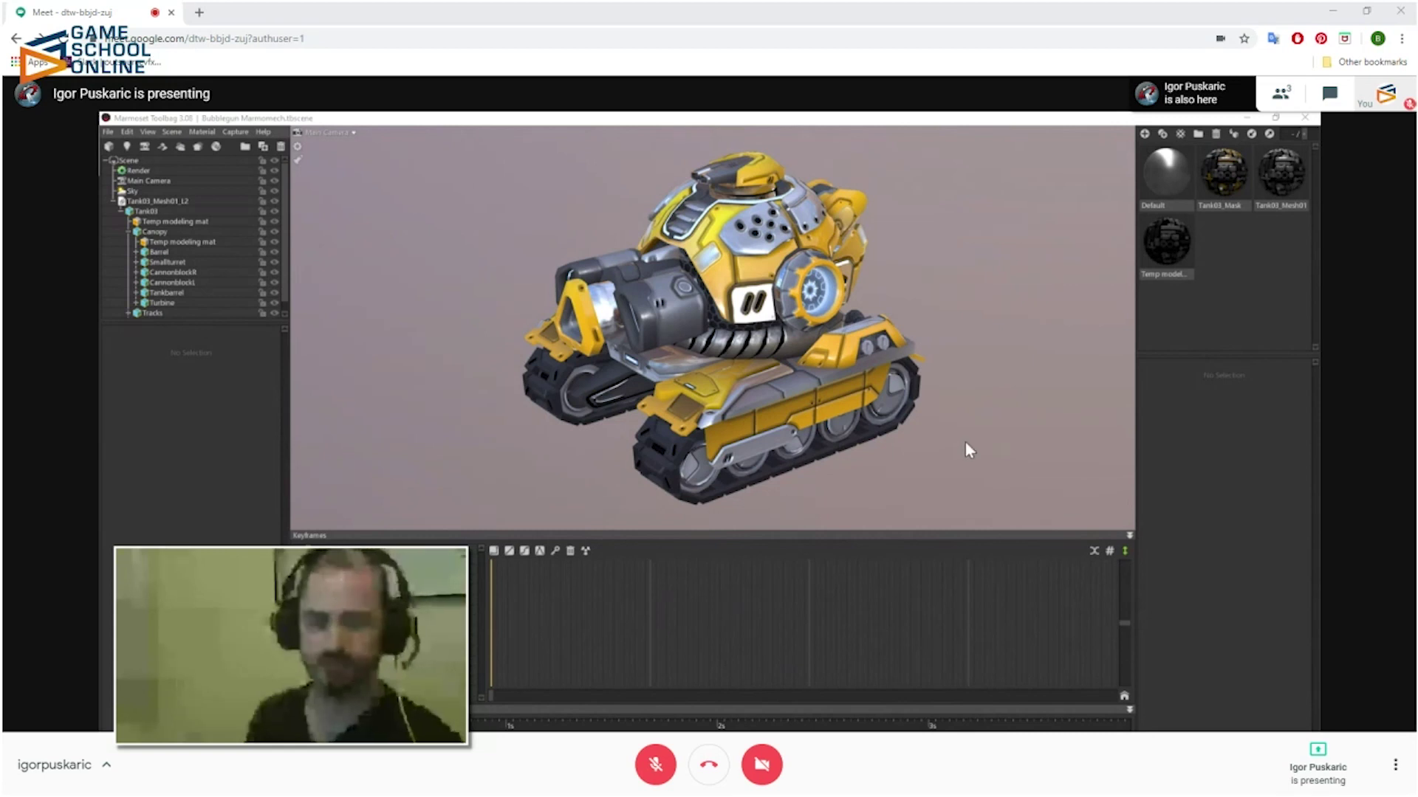
- Swing the camera up around the tank to a high three-quarter view from above
left_click_drag(1005, 393, 973, 421)
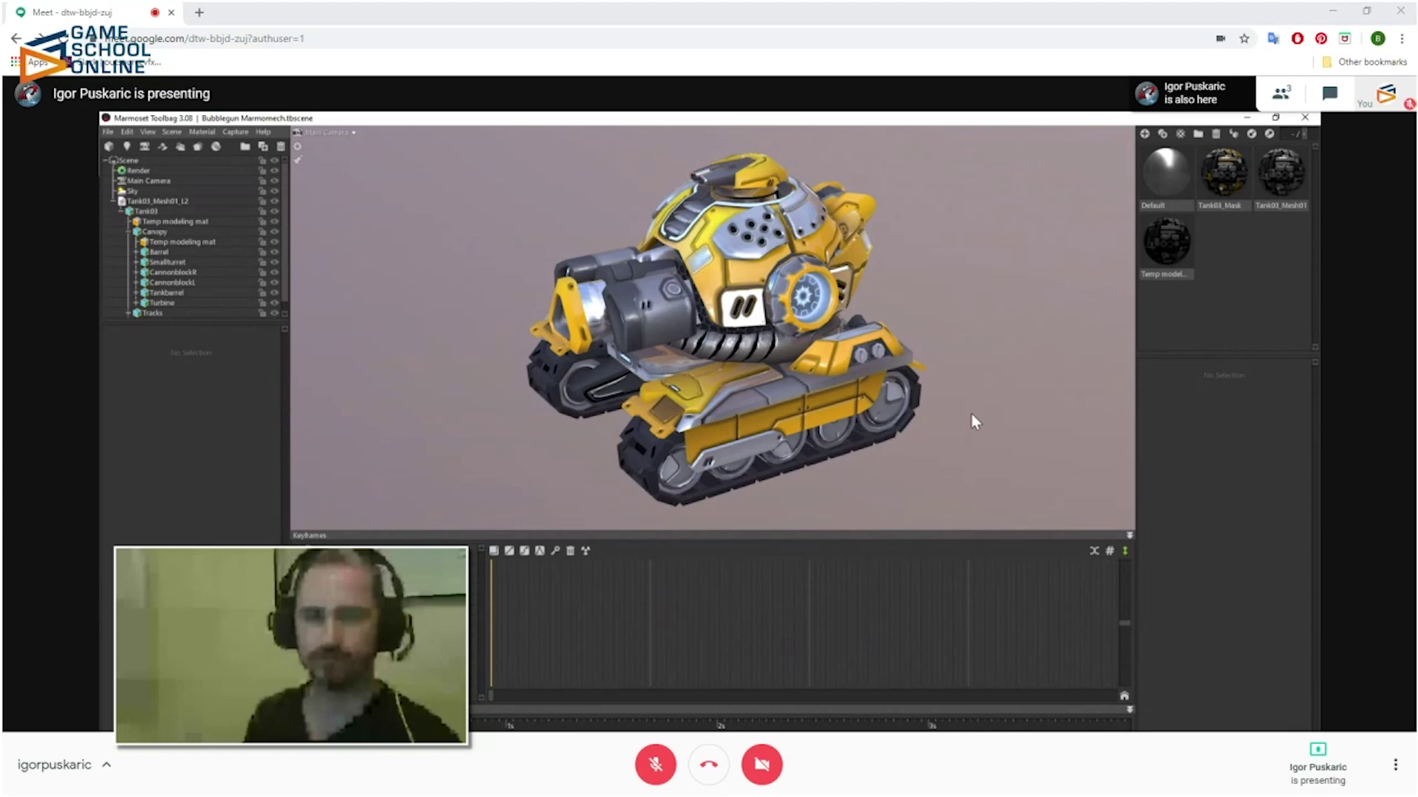
left_click_drag(974, 421, 1017, 406)
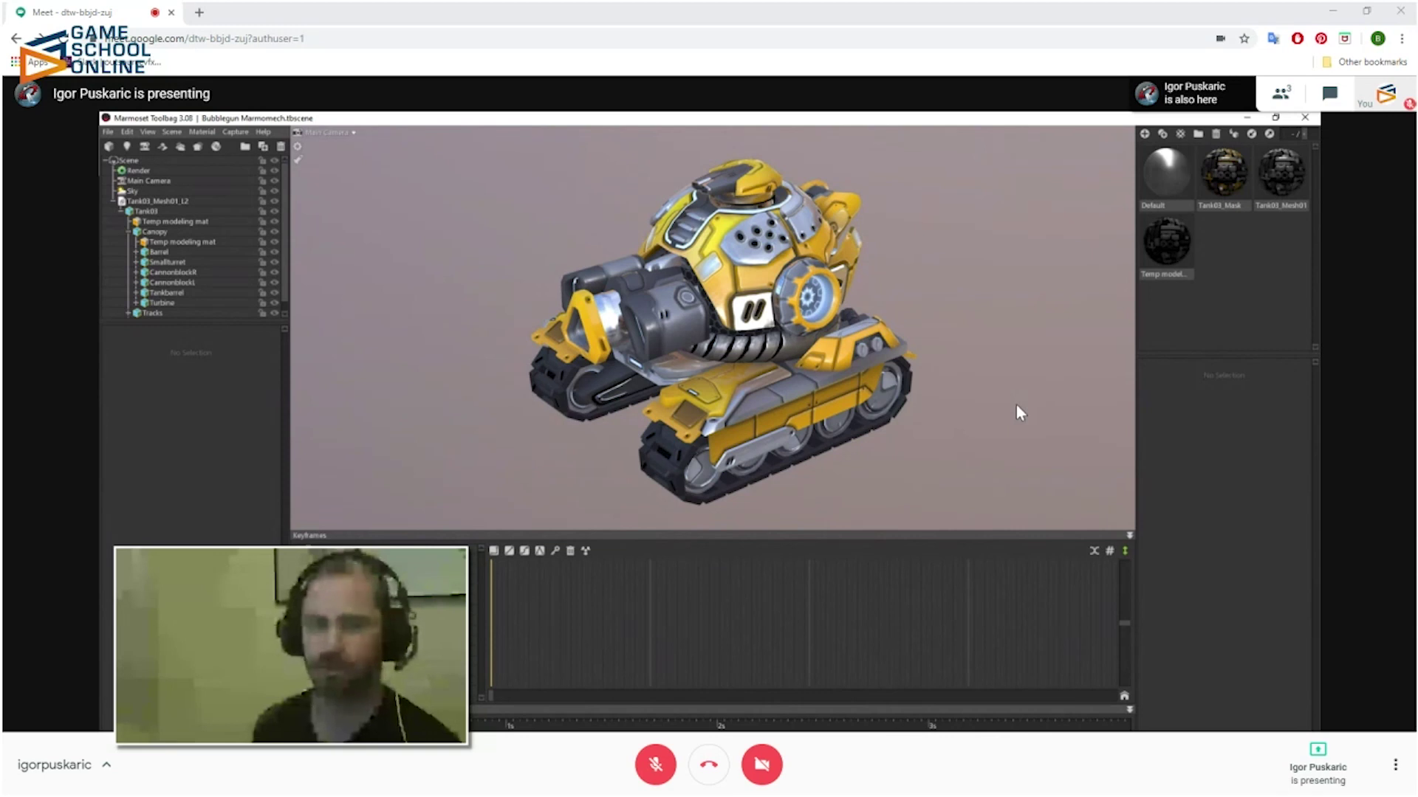
left_click_drag(1016, 405, 1031, 412)
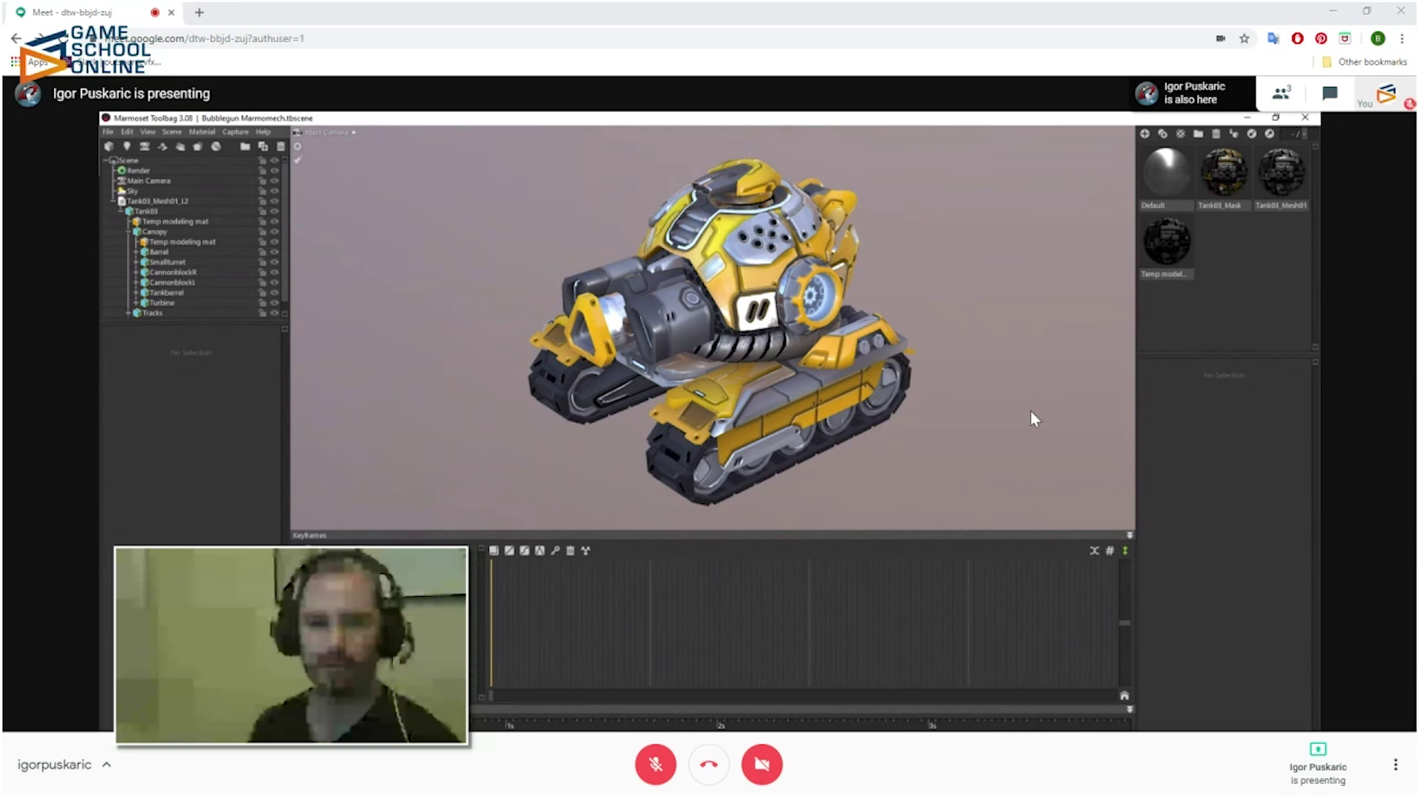
- Turn the tank to a lower side angle showing its cannon and front tracks
mouse_move(1031, 412)
left_mouse_down()
mouse_move(1010, 417)
mouse_move(1034, 416)
left_mouse_up()
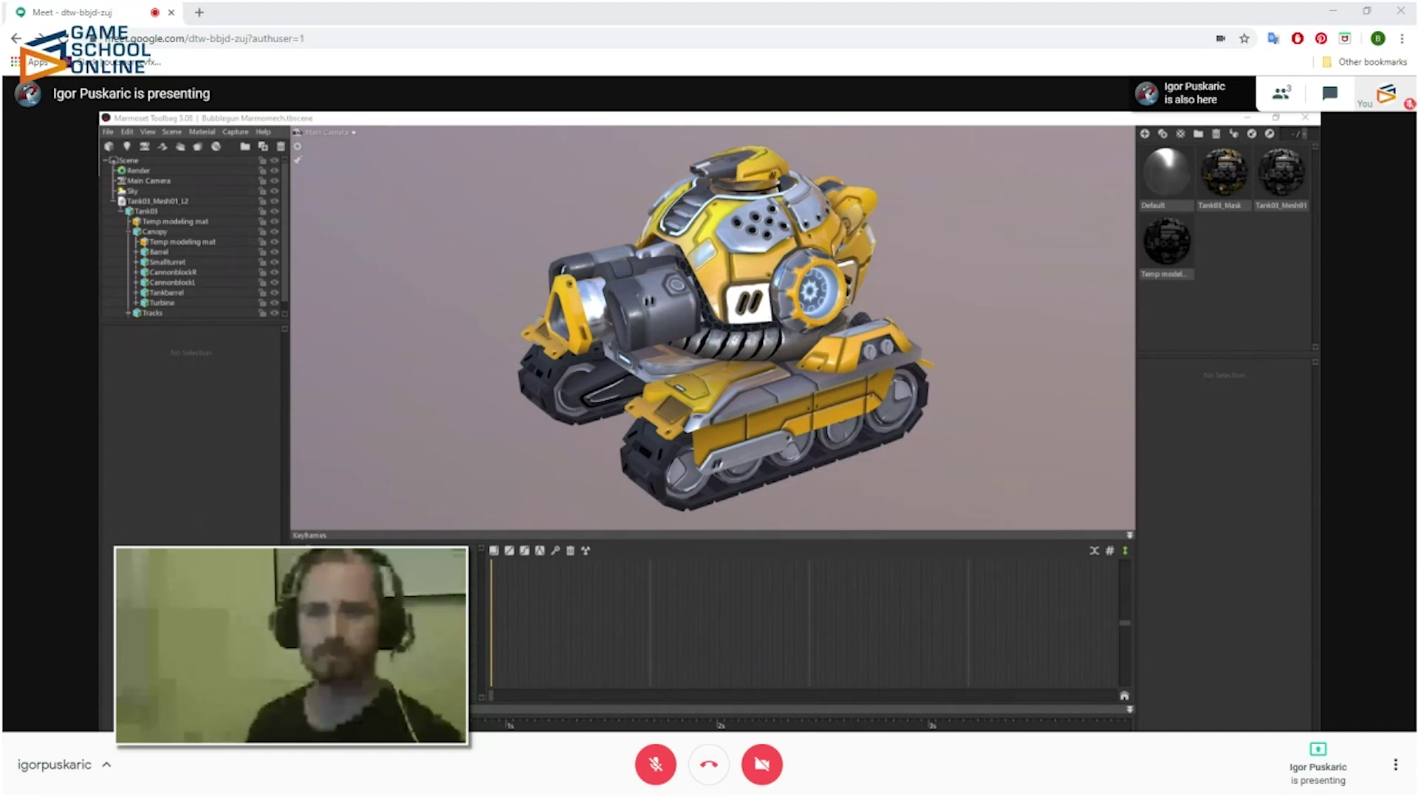
- Turn the yellow tank to a new viewing angle, then nudge the camera slightly
left_click_drag(460, 238, 1015, 375)
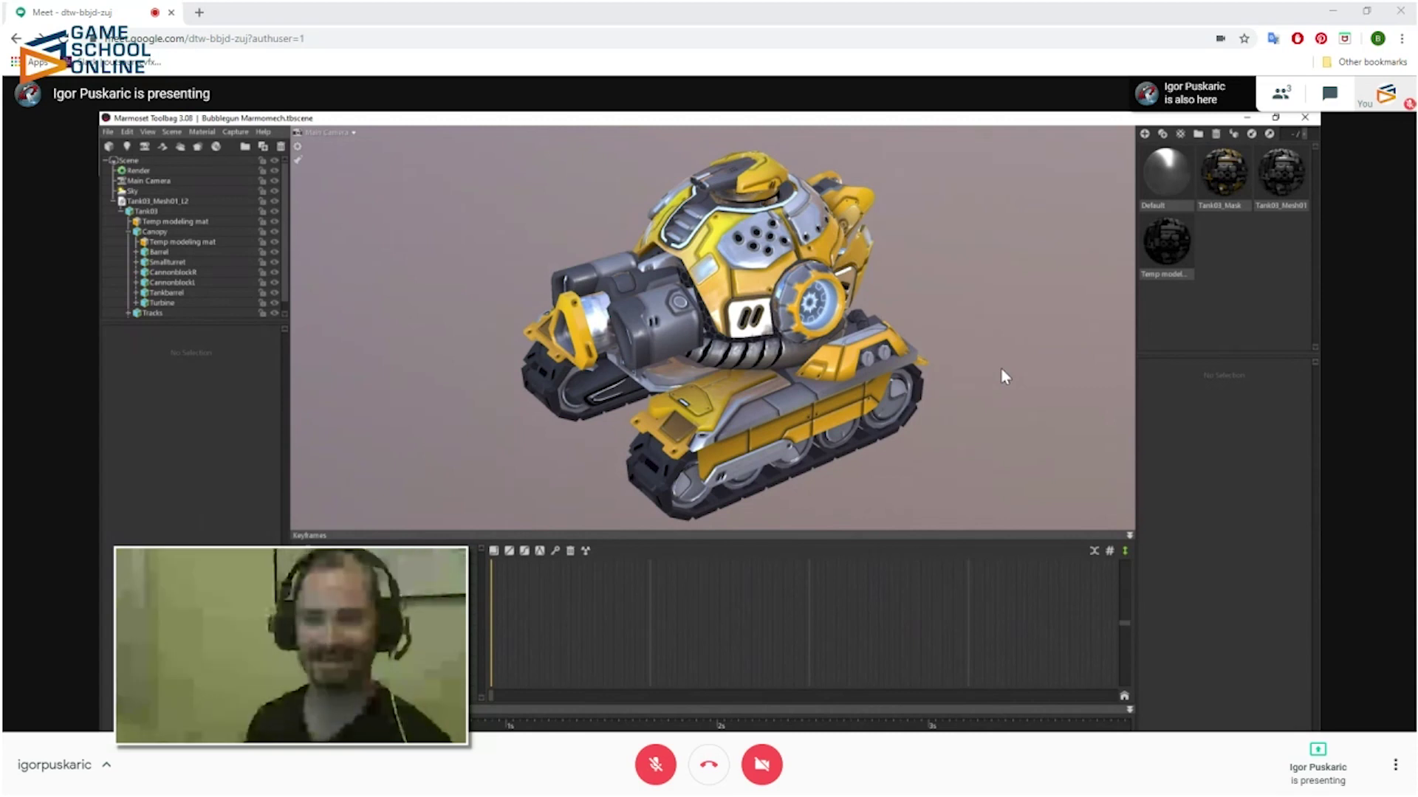
mouse_move(999, 368)
left_mouse_down()
mouse_move(986, 388)
mouse_move(973, 362)
left_mouse_up()
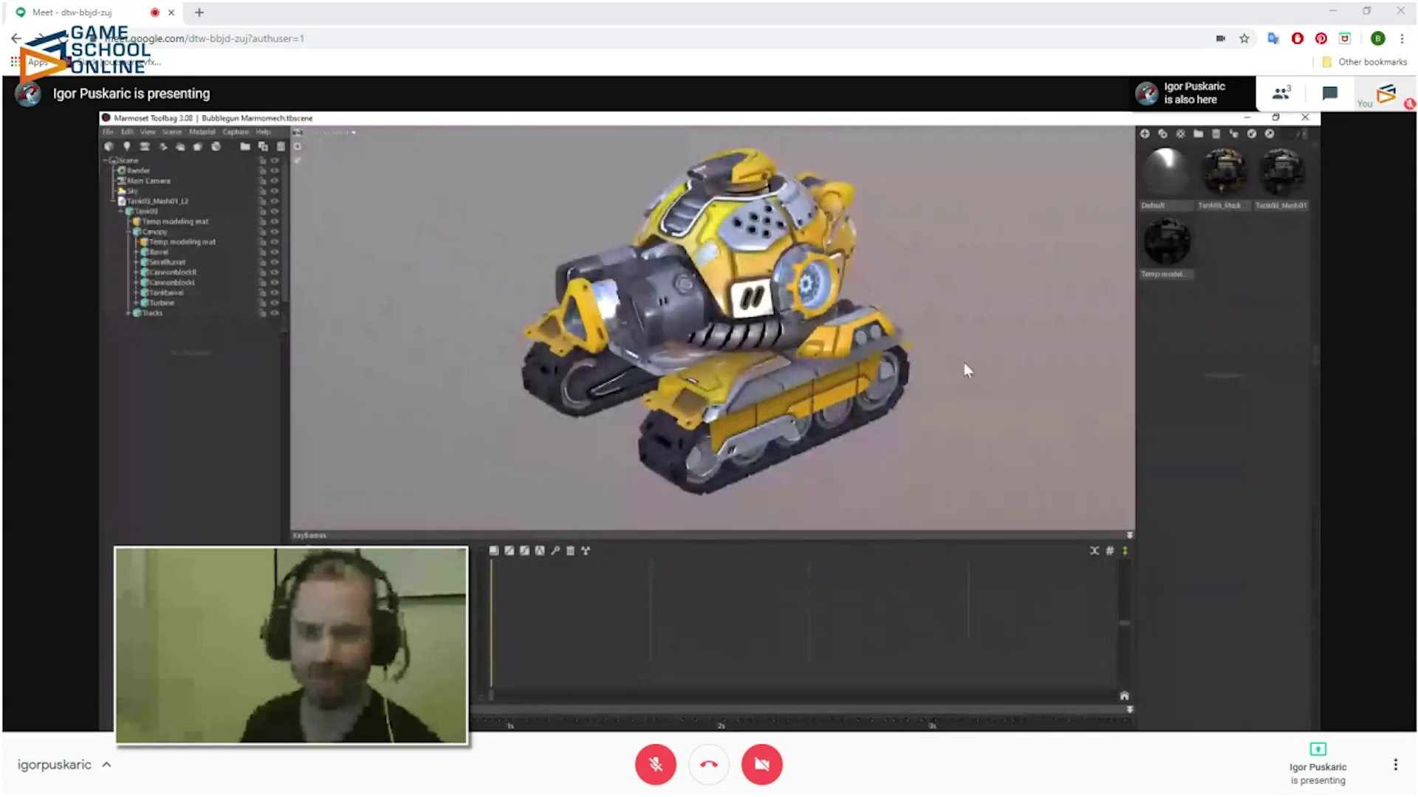